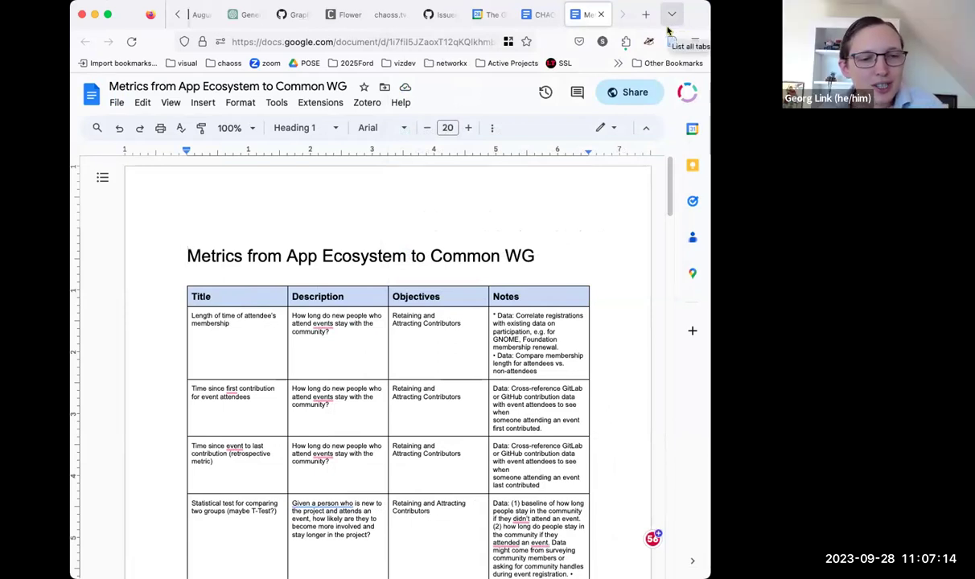
scroll(490, 260, "down", 5)
scroll(490, 259, "down", 10)
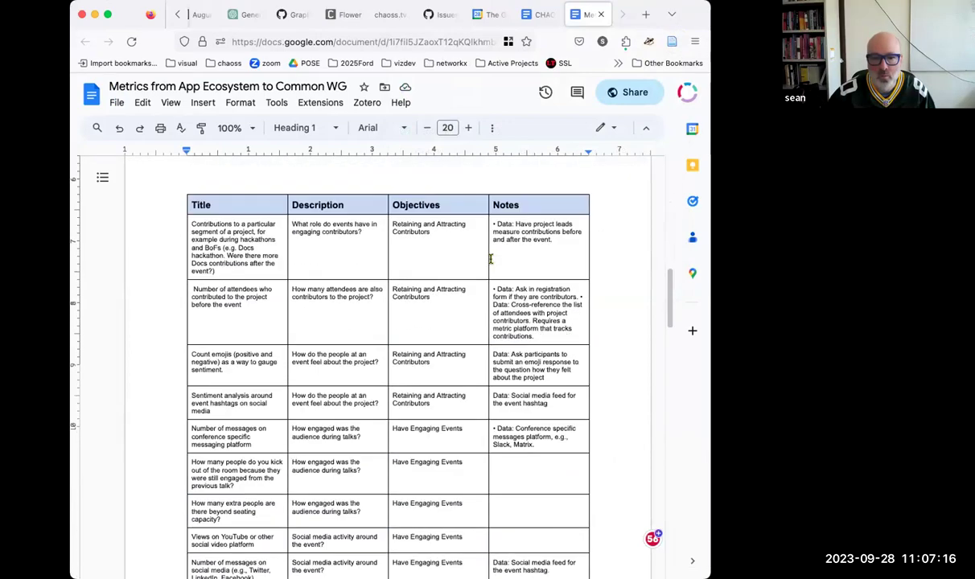
scroll(490, 259, "down", 15)
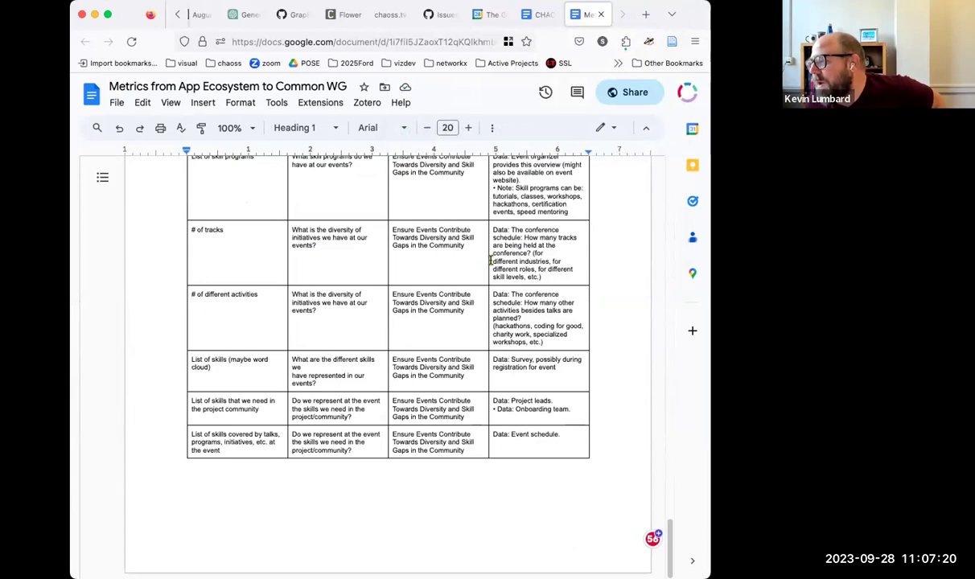
scroll(490, 259, "up", 15)
scroll(490, 259, "up", 10)
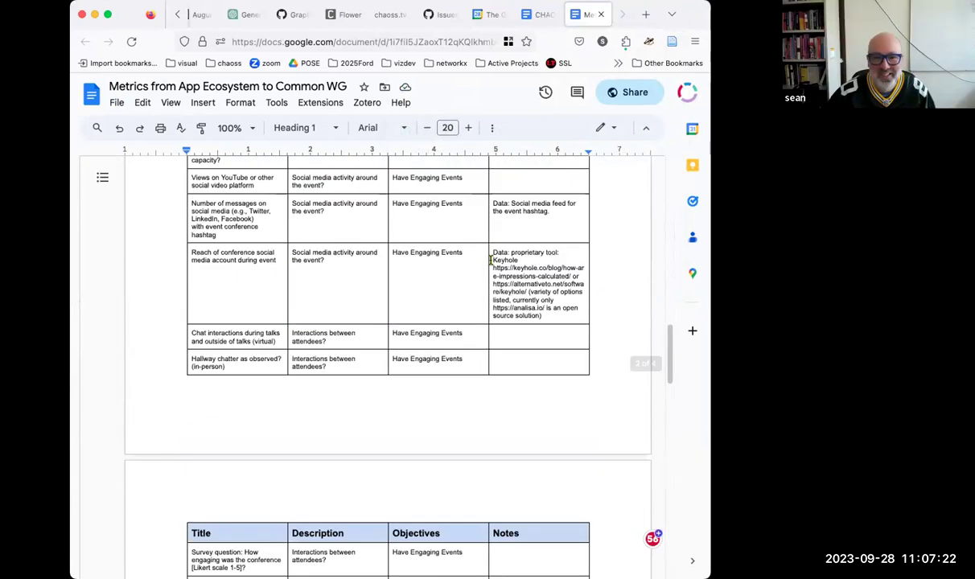
scroll(490, 259, "up", 15)
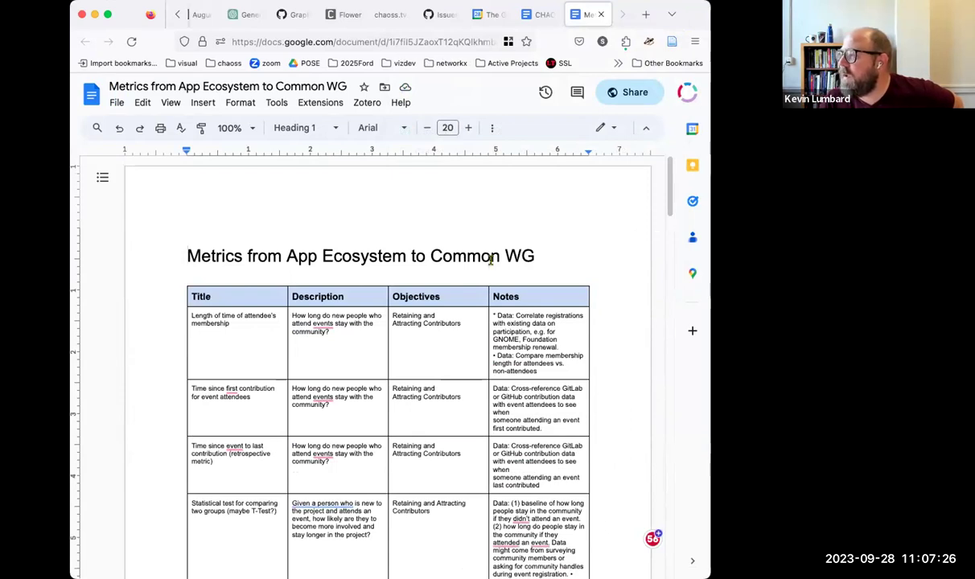
left_click(538, 15)
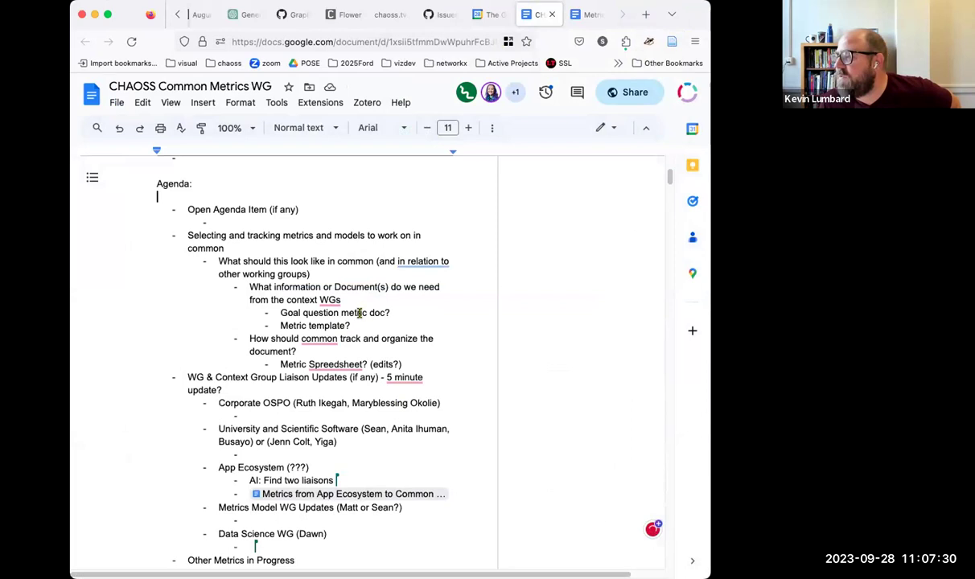
Step: Scroll the CHAOSS Common Metrics WG agenda to its header, then down to the Agenda items
scroll(360, 313, "up", 5)
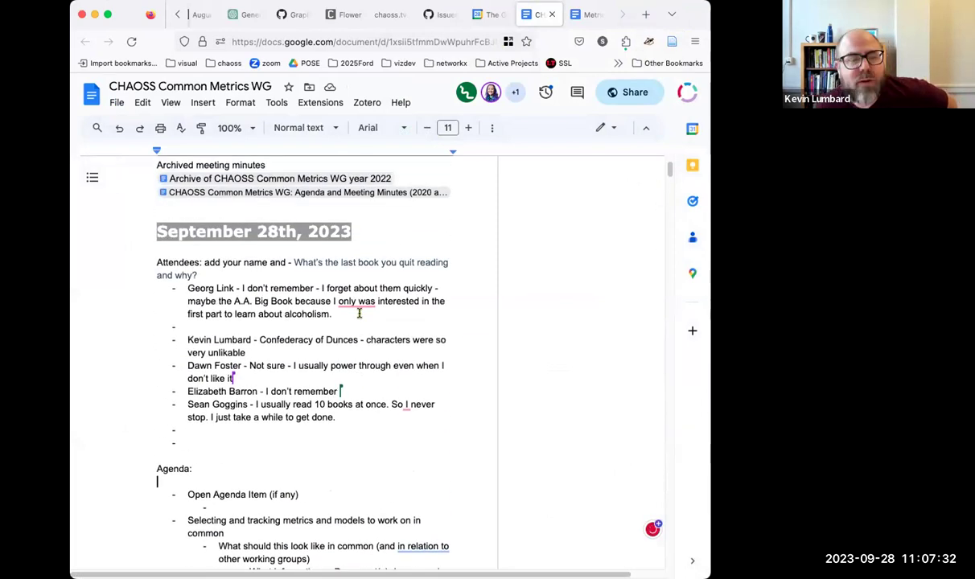
scroll(360, 313, "up", 3)
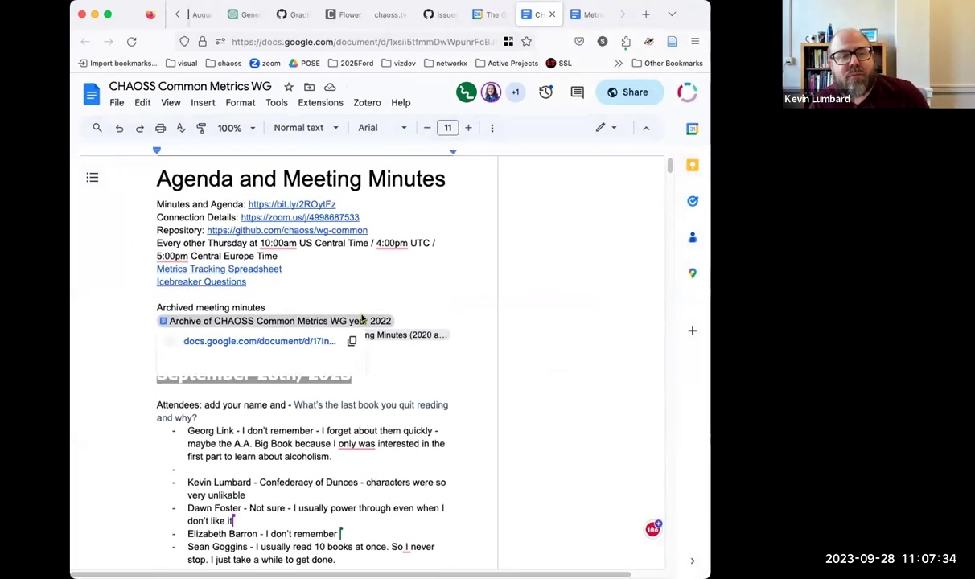
left_click(480, 312)
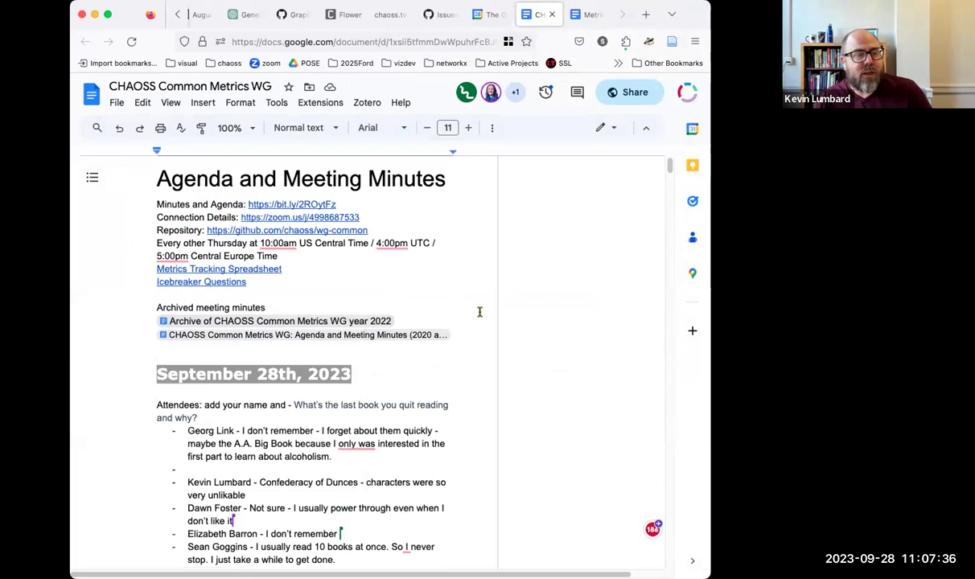
scroll(480, 317, "down", 3)
right_click(480, 317)
left_click(449, 306)
scroll(449, 306, "down", 5)
scroll(448, 306, "up", 3)
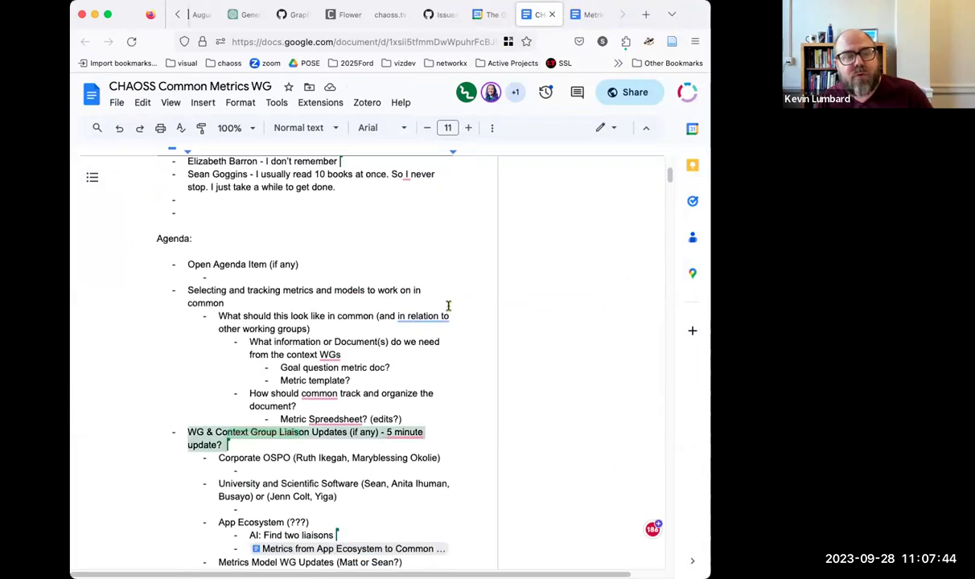
mouse_move(436, 316)
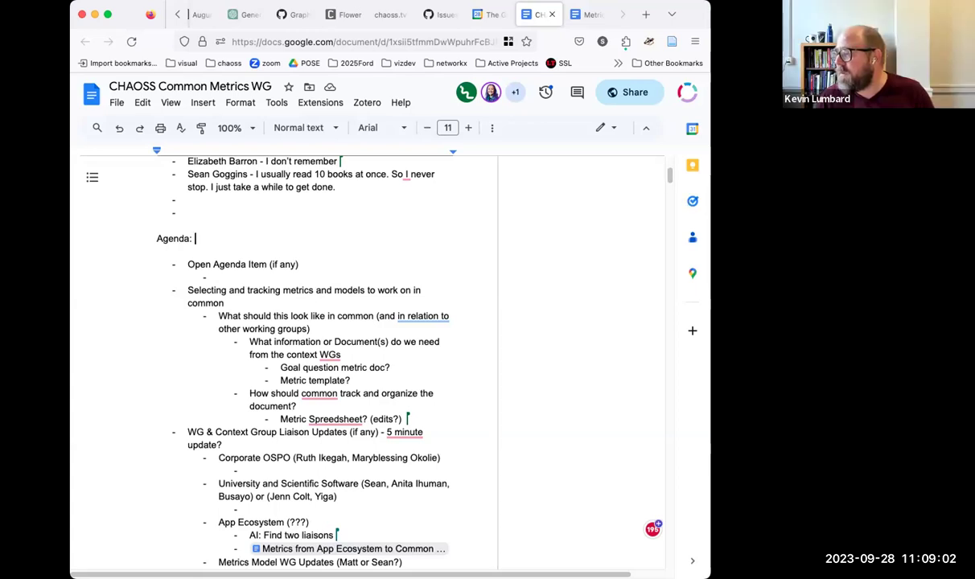
left_click(348, 297)
left_click(355, 279)
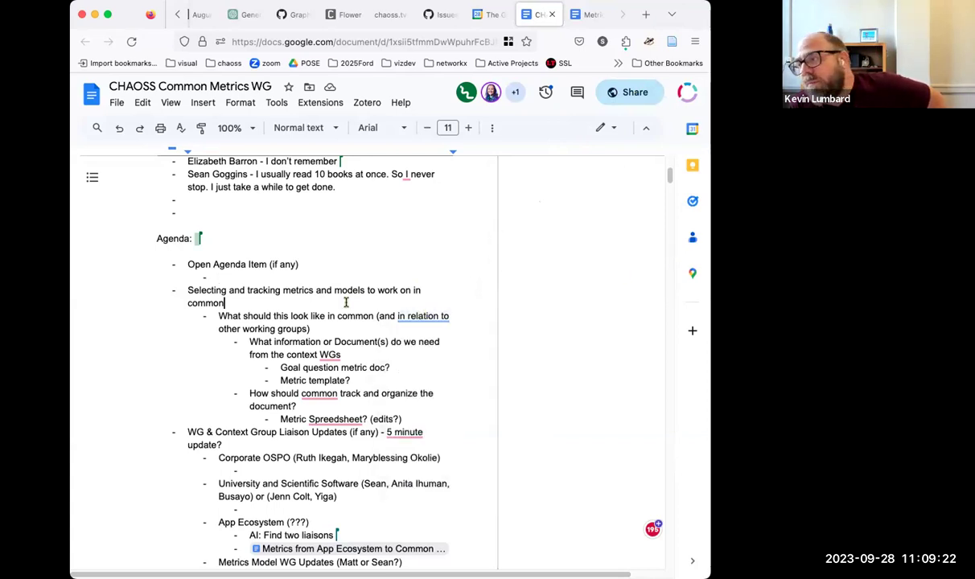
Step: Scroll down to the agenda question on how Common should track and organize the document
scroll(346, 303, "down", 2)
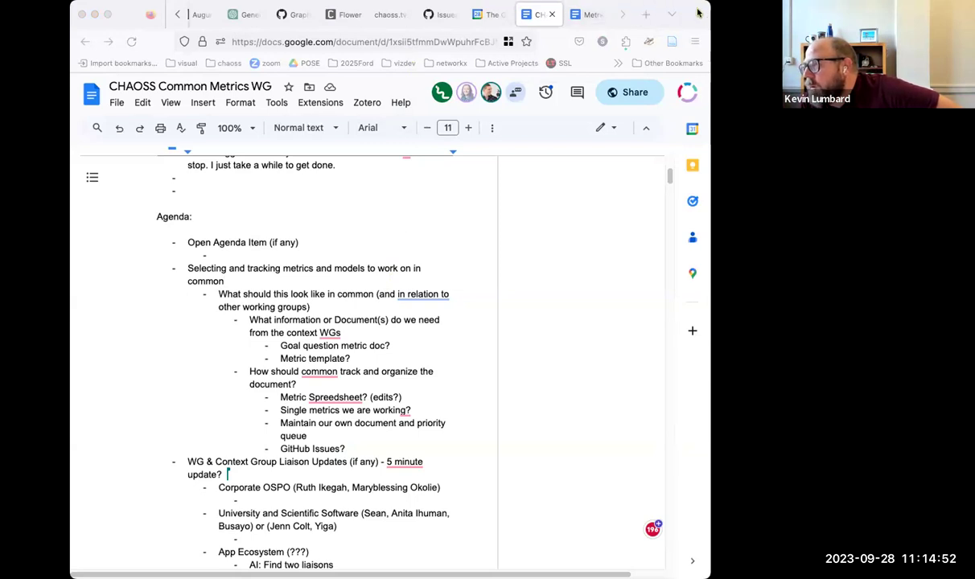
left_click(661, 14)
scroll(458, 285, "down", 5)
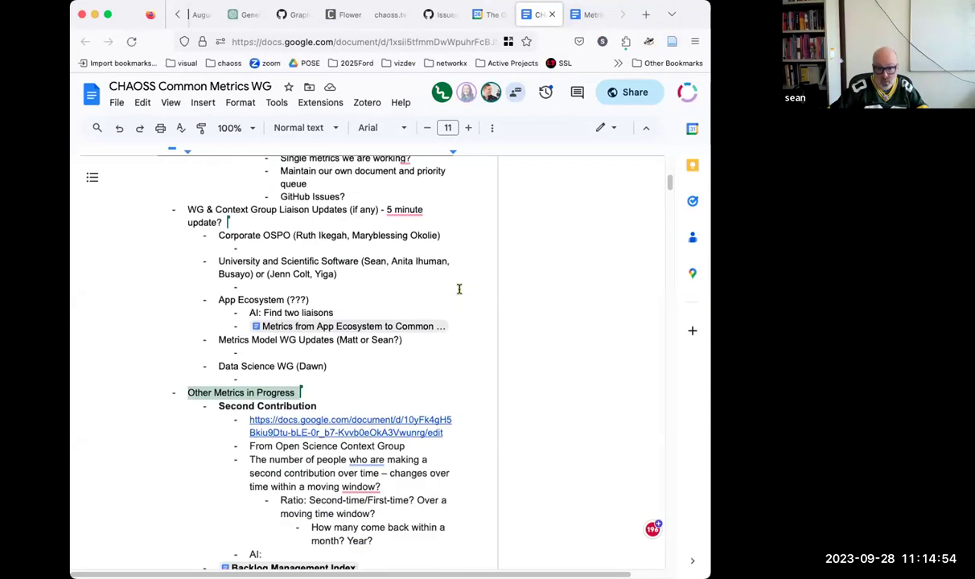
scroll(458, 289, "down", 3)
scroll(457, 289, "down", 3)
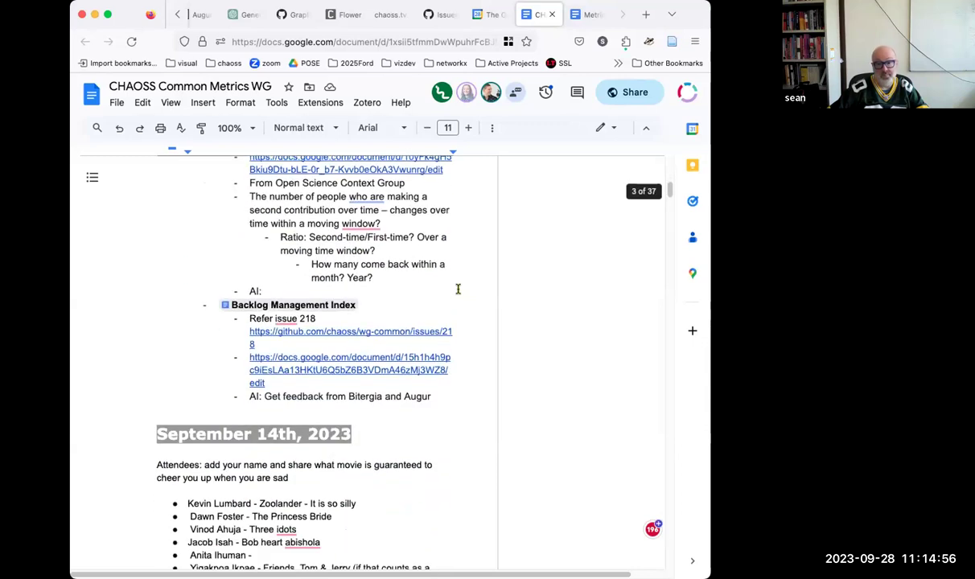
scroll(458, 289, "up", 3)
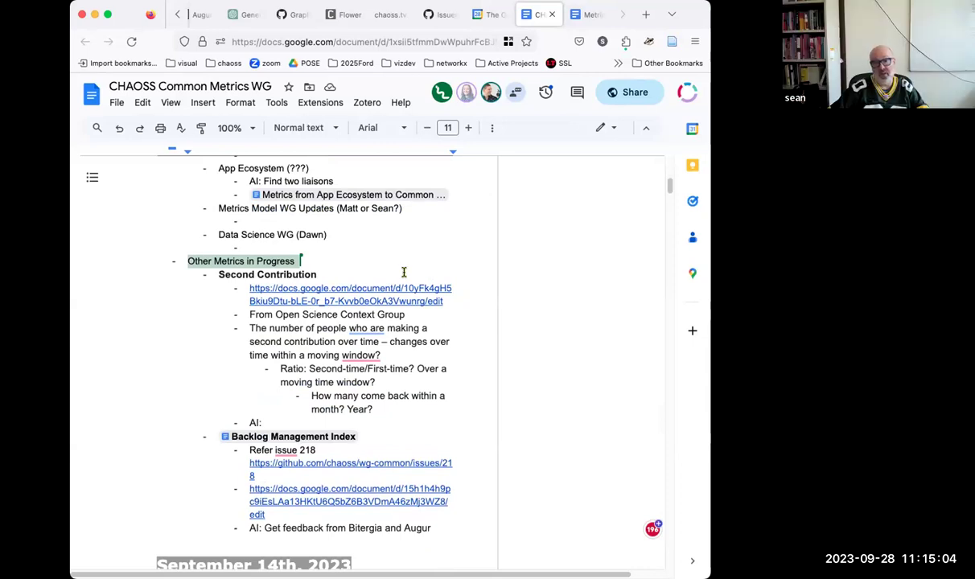
scroll(404, 272, "down", 2)
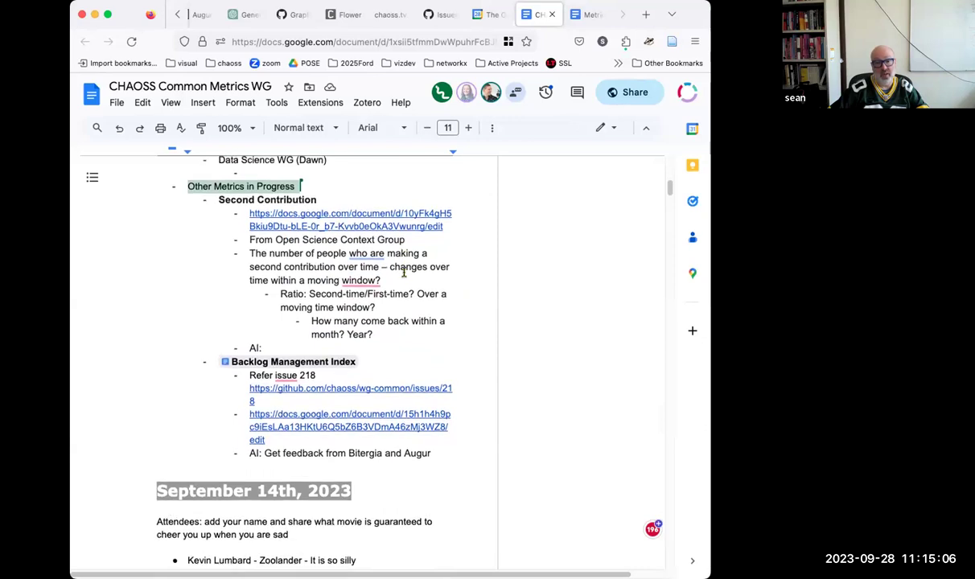
scroll(404, 272, "up", 3)
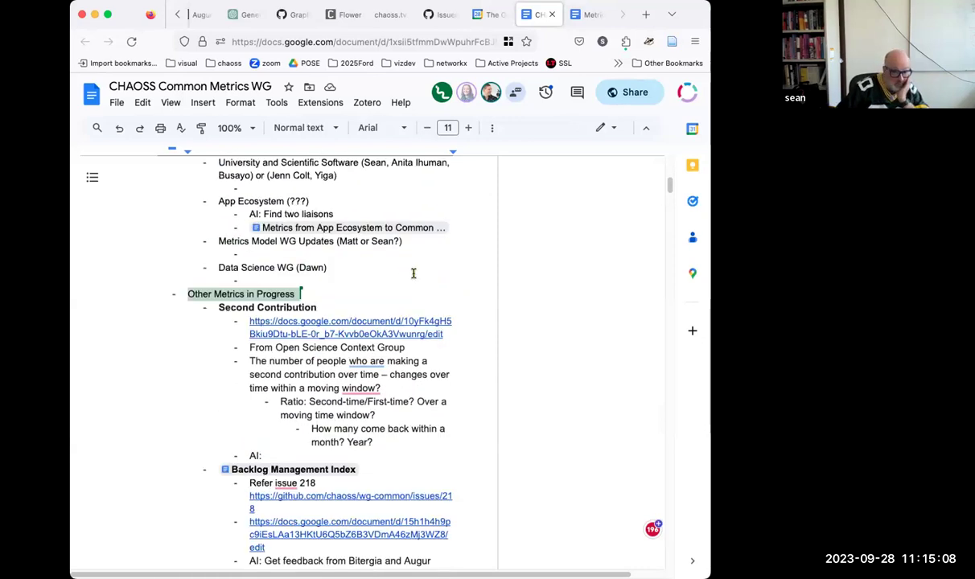
scroll(414, 274, "down", 1)
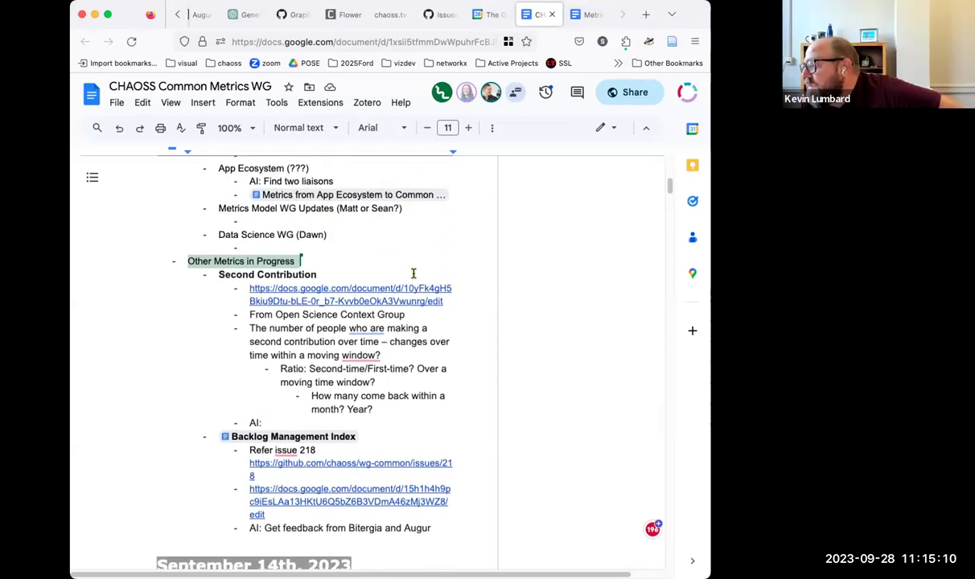
scroll(413, 274, "down", 1)
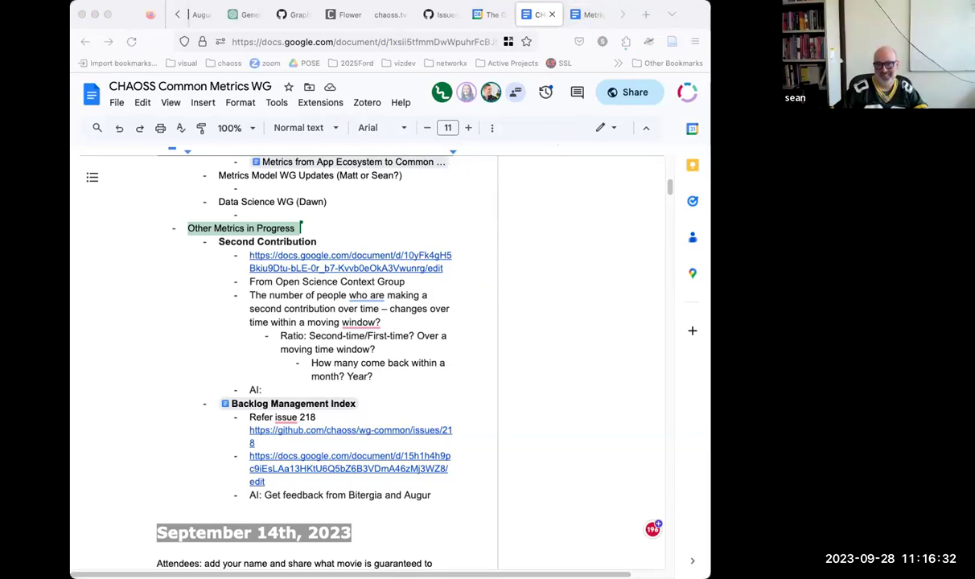
left_click(688, 6)
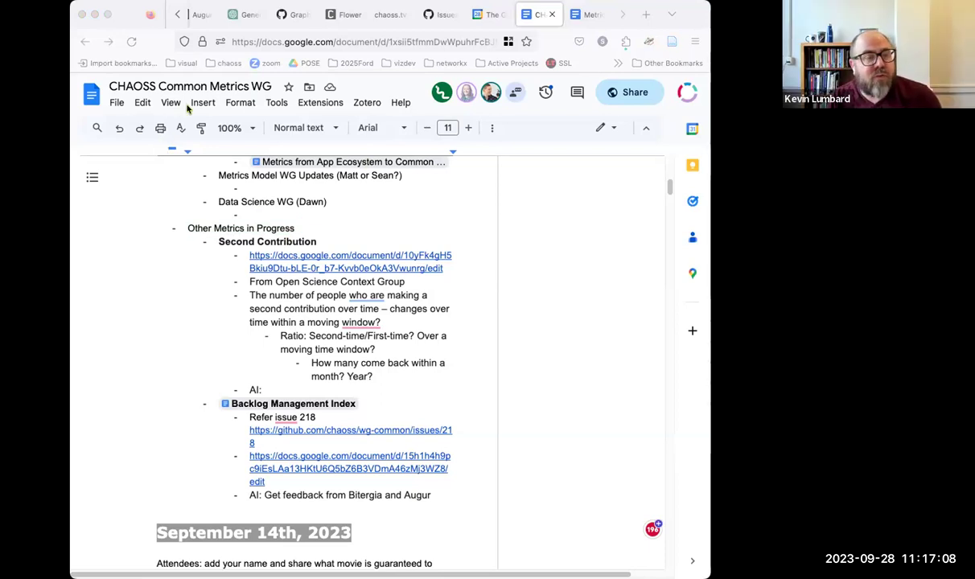
left_click(676, 278)
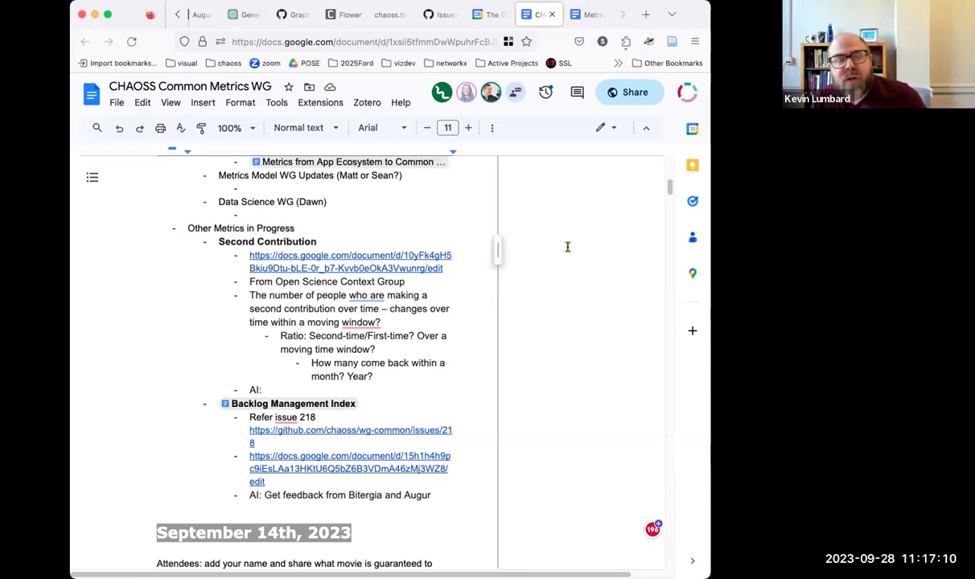
Step: Return to the Agenda section, with the cursor at the end of the 'Selecting and tracking metrics…in common' item
scroll(511, 345, "up", 5)
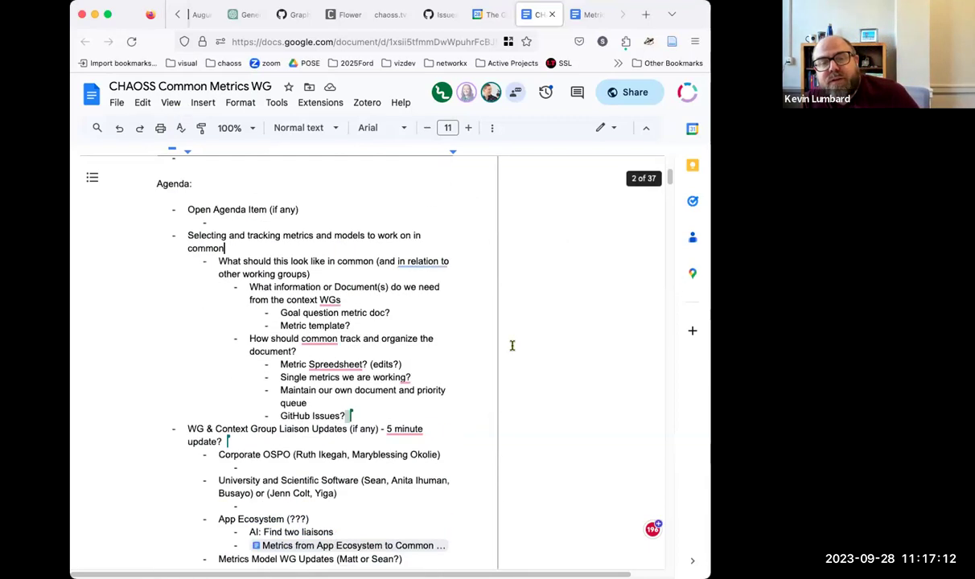
middle_click(512, 345)
left_click(299, 275)
scroll(322, 290, "up", 1)
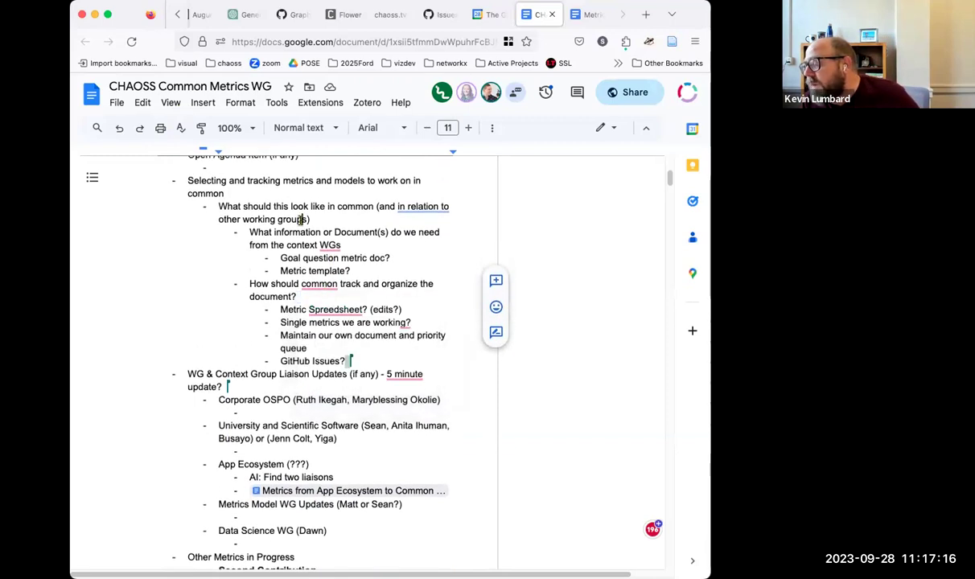
left_click(239, 190)
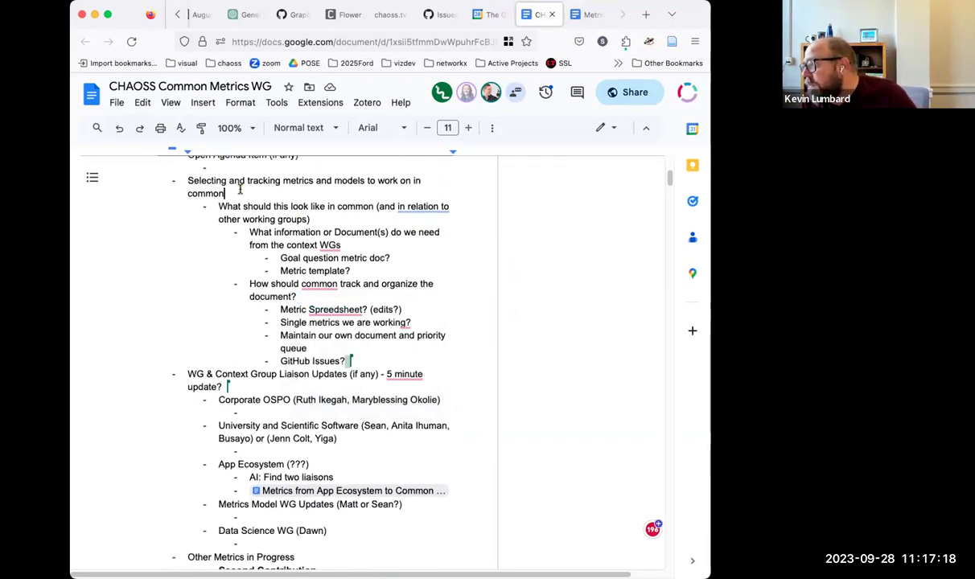
Step: Add the indented sub-bullet 'continue discussion in Next meeting', then select the whole selecting-metrics block
key("Return")
key("Tab")
type("continue discussion in Next meeting")
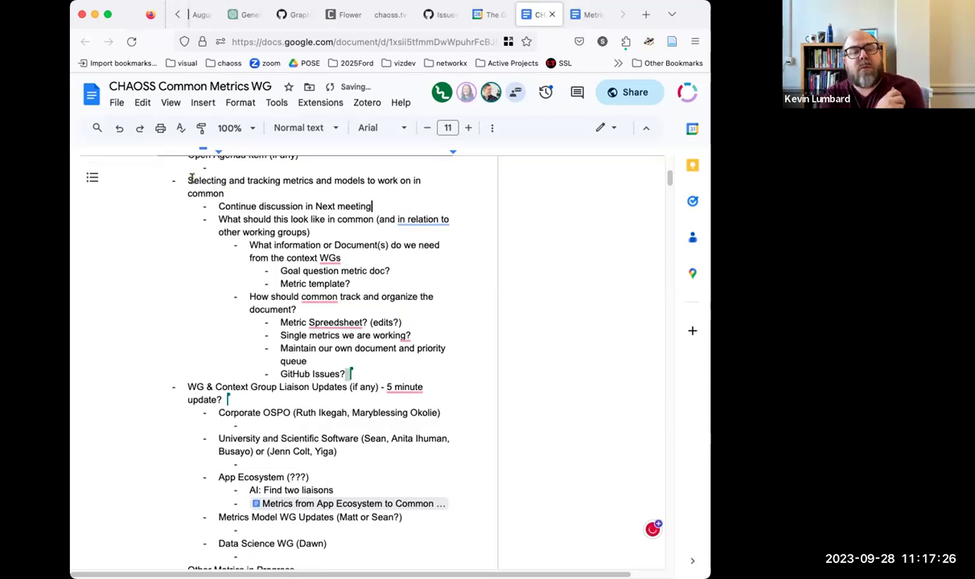
left_click_drag(187, 181, 355, 374)
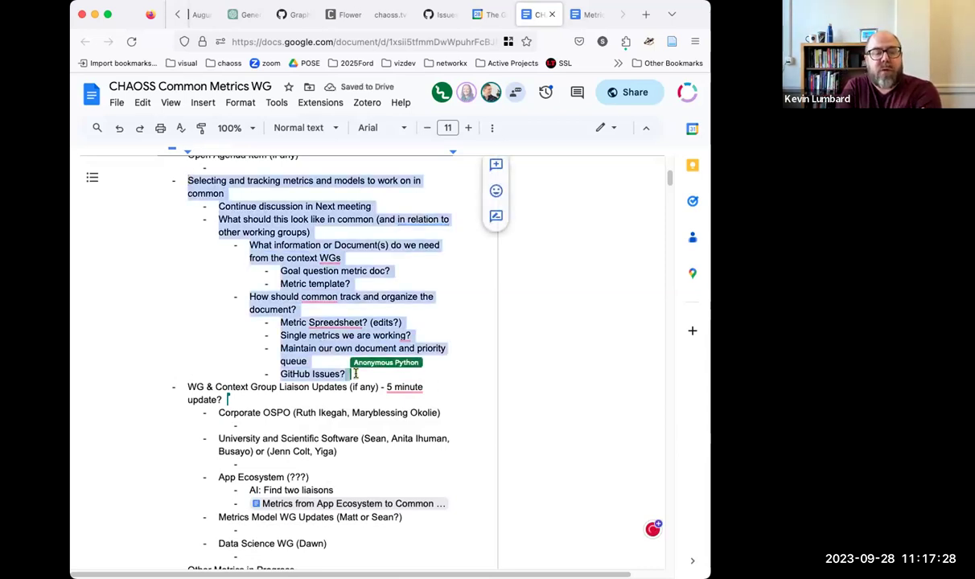
Step: Paste the agenda block above September 28th, 2023, adding a blank line above the selecting-metrics item
scroll(349, 371, "up", 8)
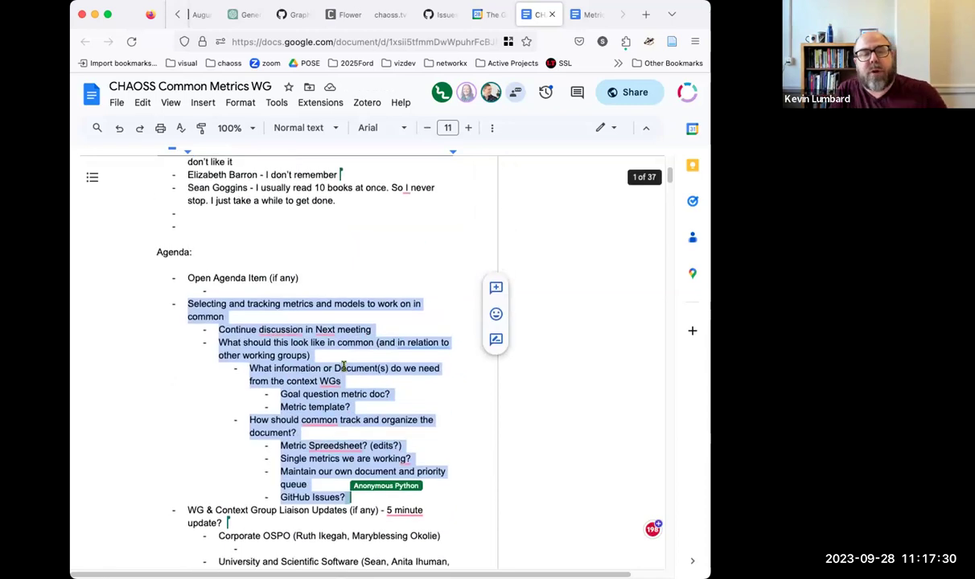
left_click(293, 315)
type("Selecting and tracking metrics and models to work on in common Continue discussion in Next meeting What should this look like in common (and in relation to other working groups) What information or Document(s) do we need from the context WGs Goal question metric doc? Metric template? How should common track and organize the document? Metric Spreadsheet? (edits?) Single metrics we are working? Maintain our own document and priority queue GitHub Issues?")
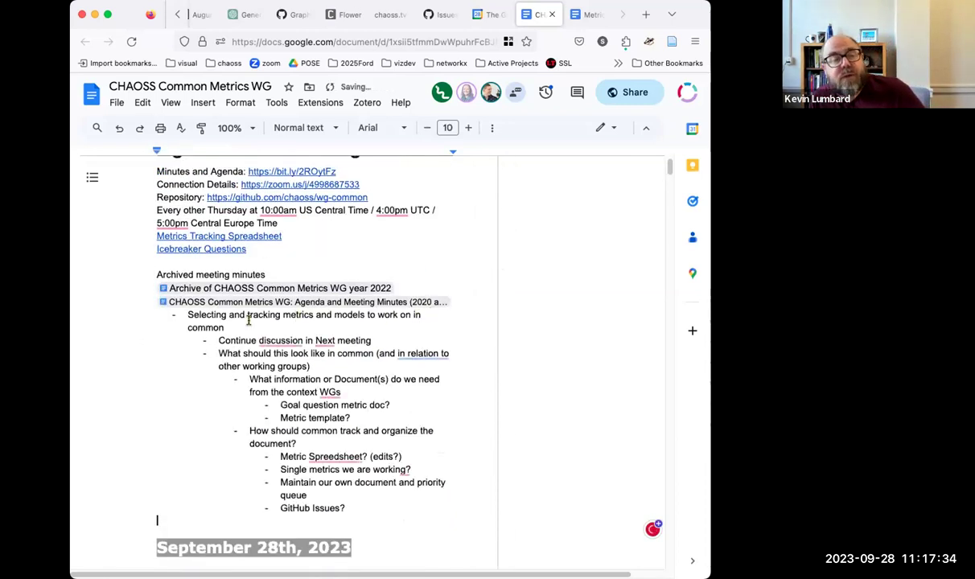
key("Return")
key("Return")
left_click(189, 326)
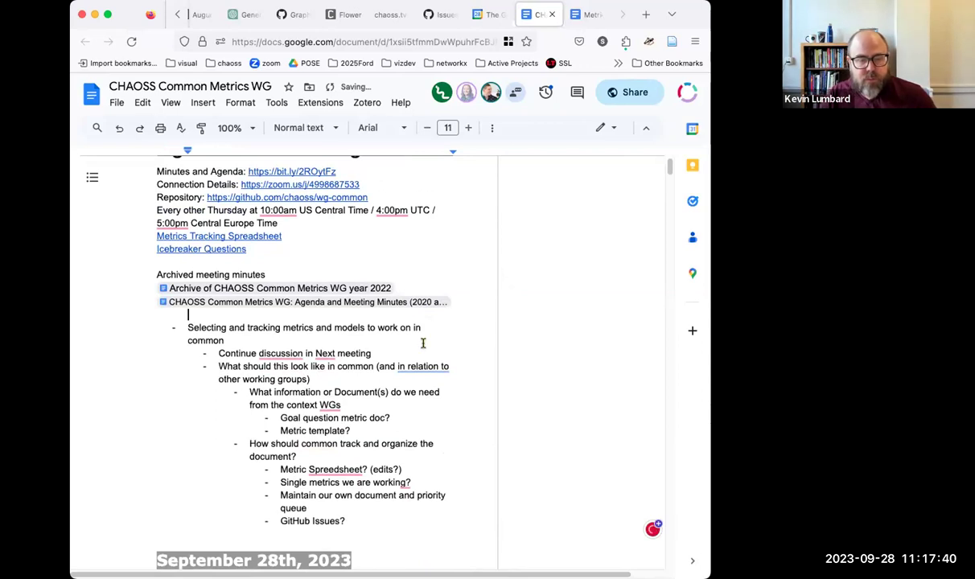
Step: Scroll down to the liaison updates and put the cursor under Metrics Model WG Updates
scroll(416, 331, "down", 5)
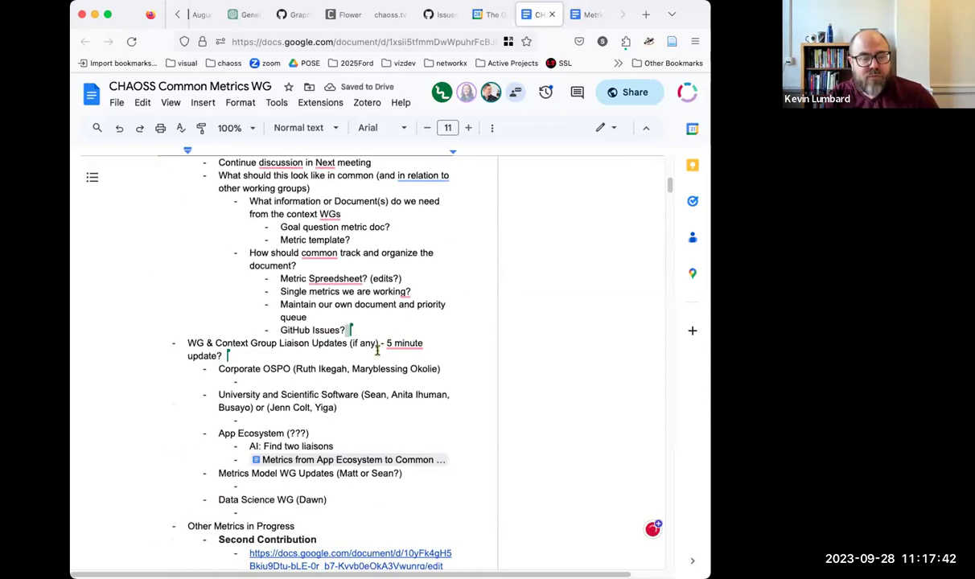
scroll(281, 357, "down", 3)
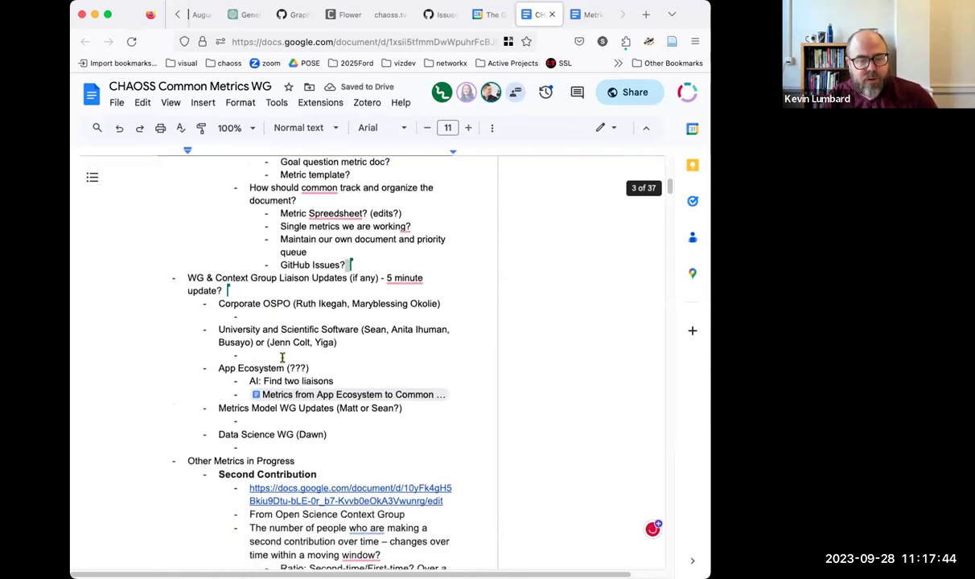
left_click(320, 378)
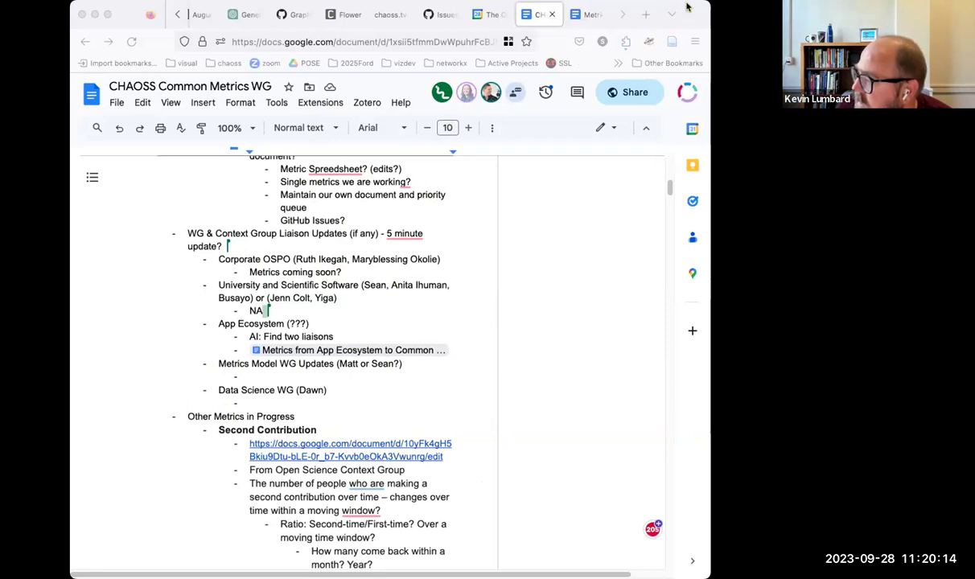
Step: Refocus the agenda and start a new bullet below App Ecosystem's 'AI: Find two liaisons'
left_click(636, 15)
scroll(368, 302, "down", 4)
scroll(368, 303, "up", 2)
scroll(367, 304, "up", 1)
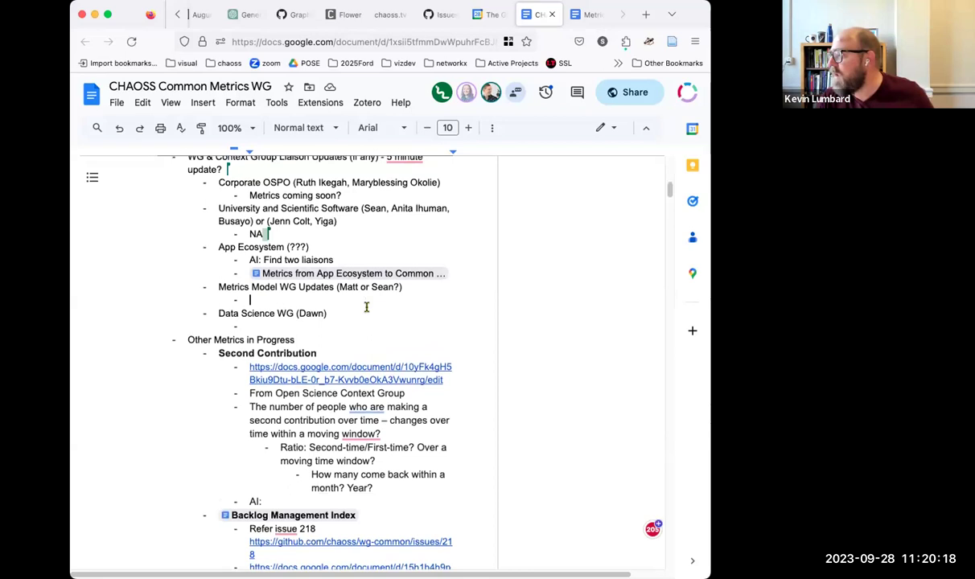
left_click(258, 327)
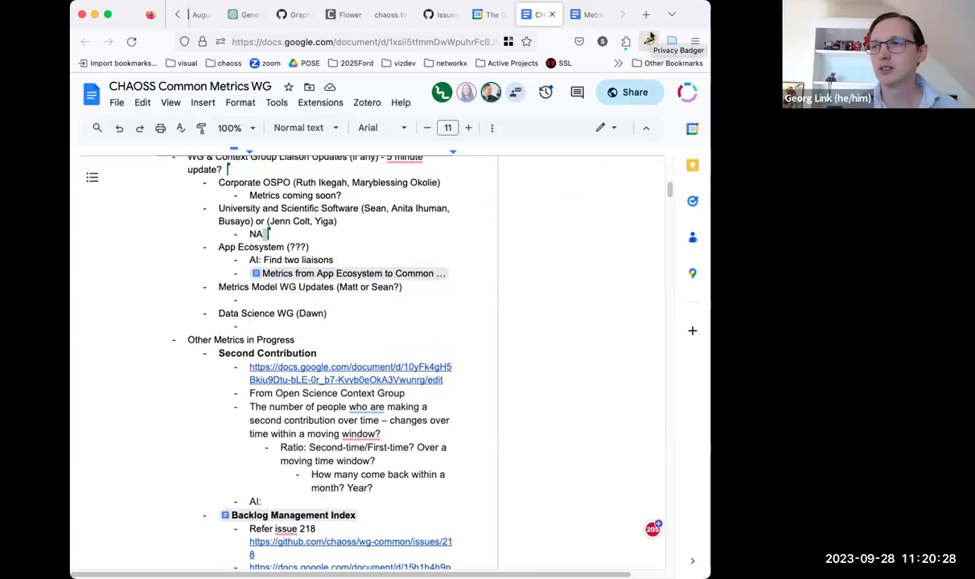
key("Return")
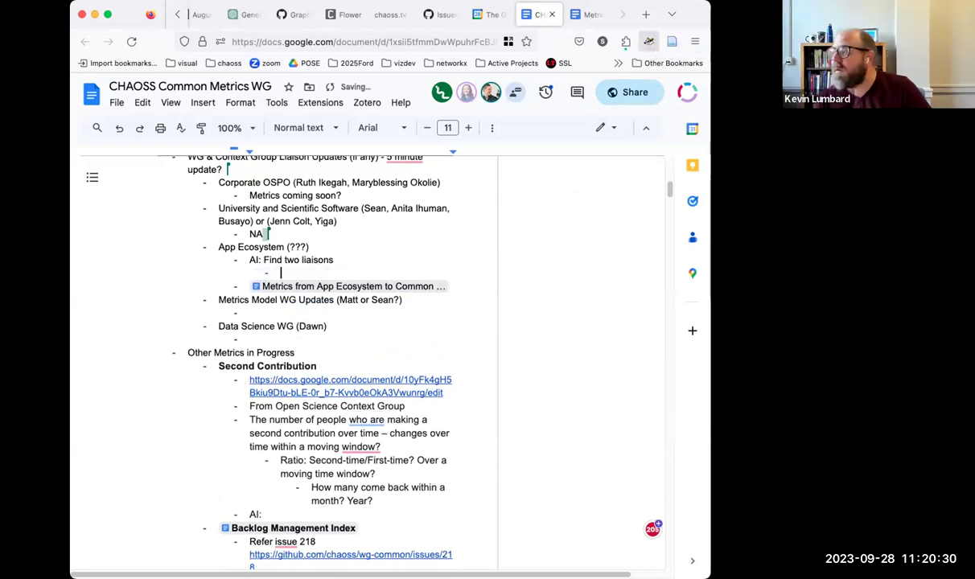
Step: Note a possible liaison's name as an indented sub-bullet, then open the linked App Ecosystem metrics document
key("Tab")
type("Possibly ")
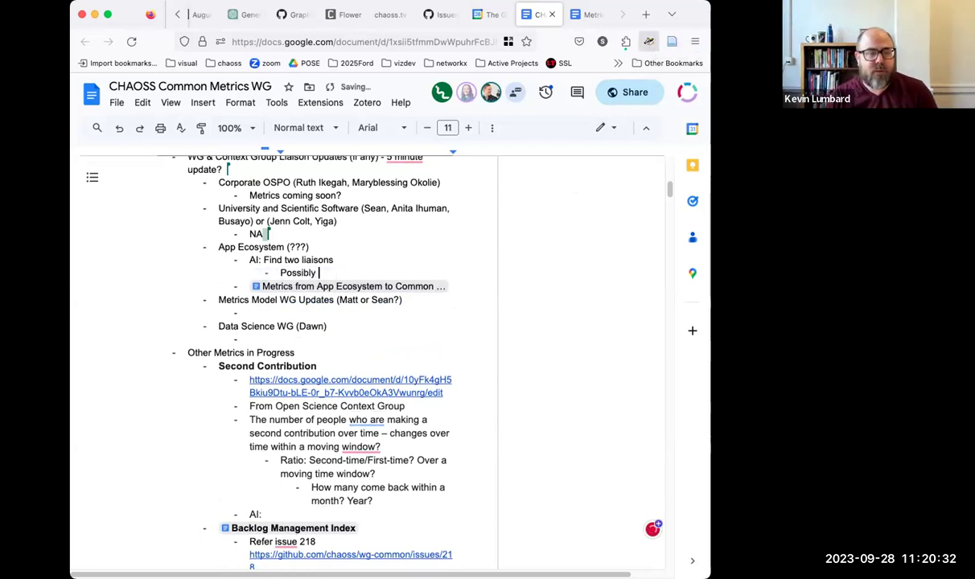
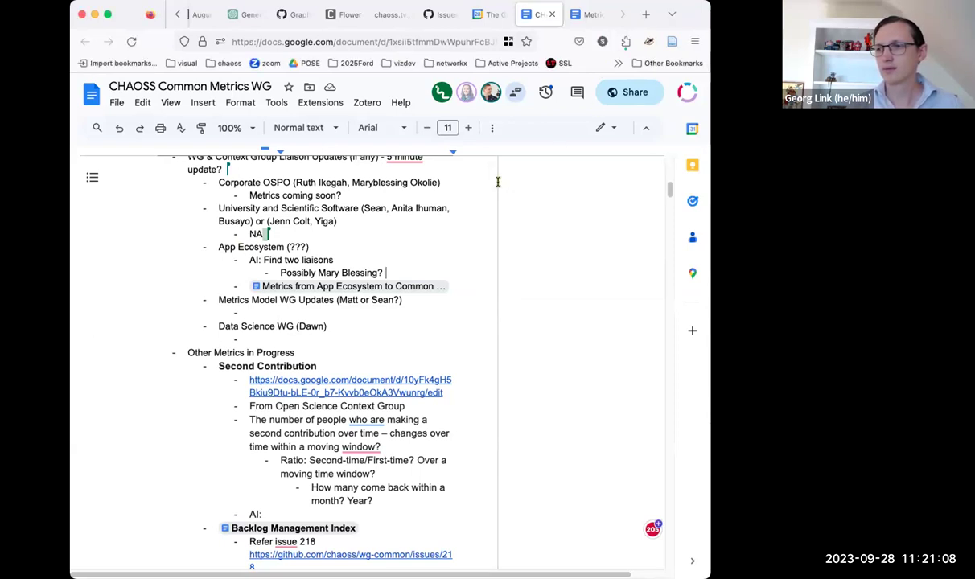
left_click(392, 233)
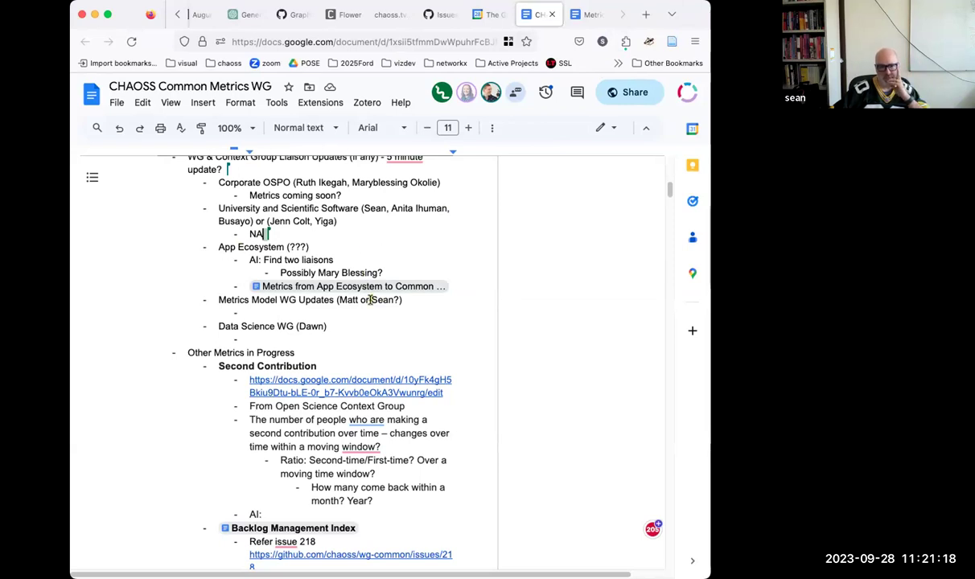
left_click(356, 311)
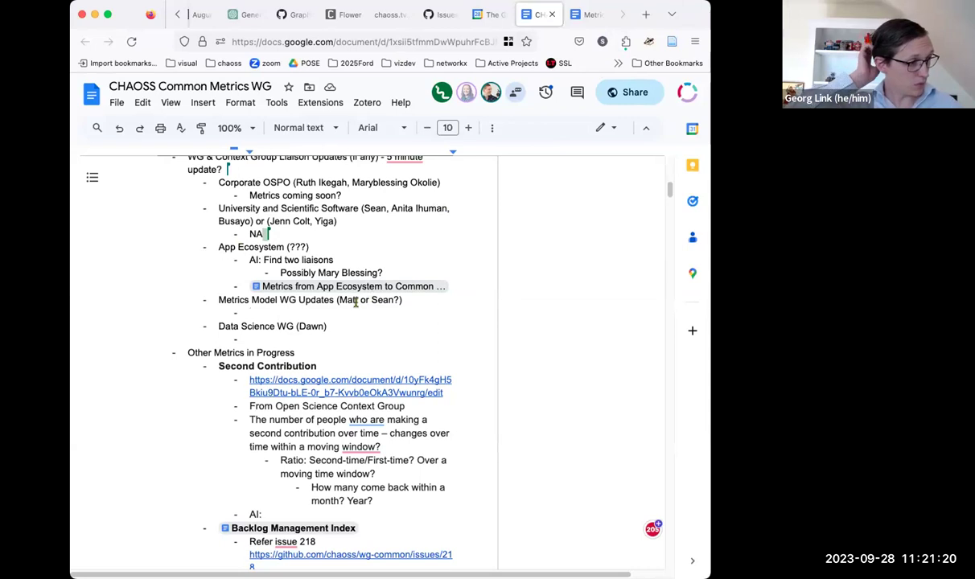
left_click(363, 290)
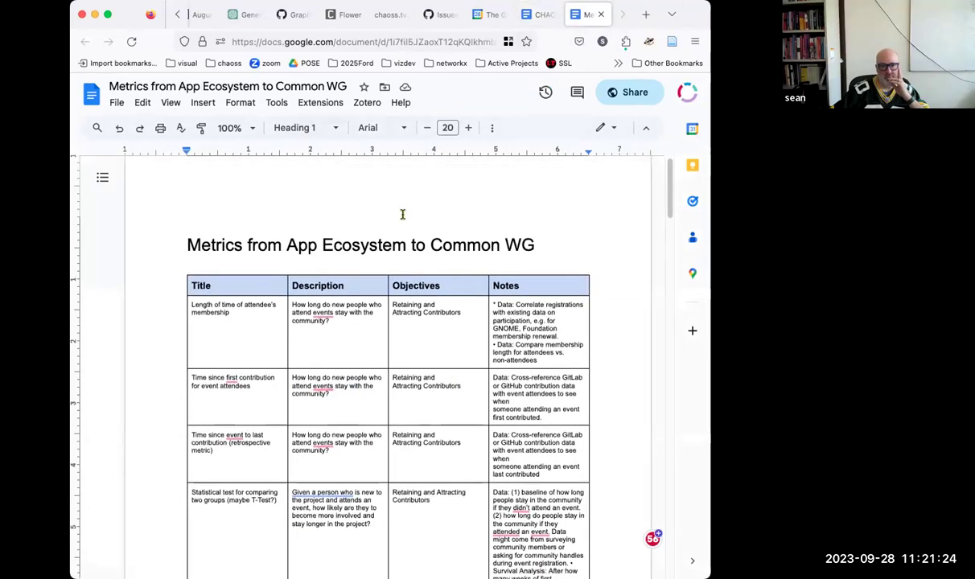
scroll(403, 212, "down", 2)
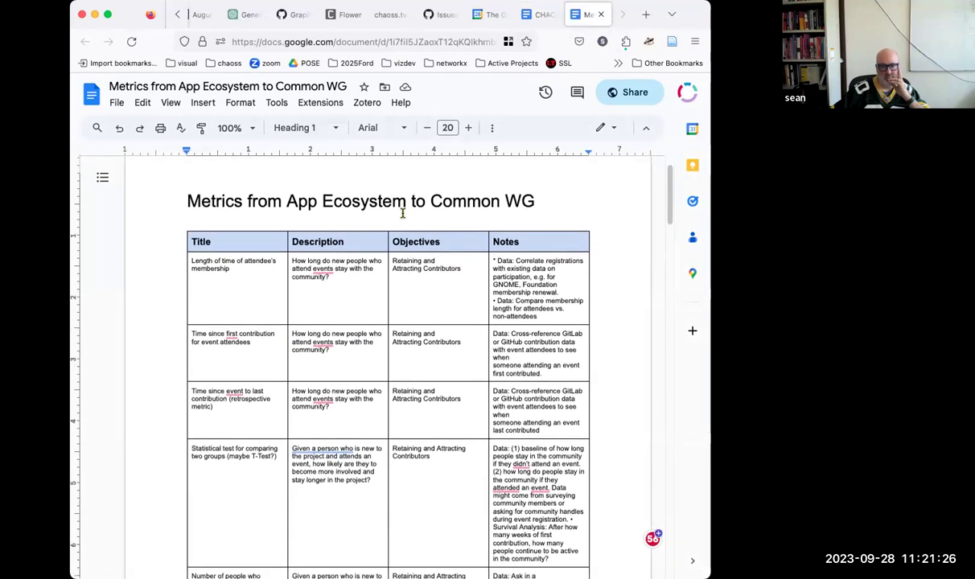
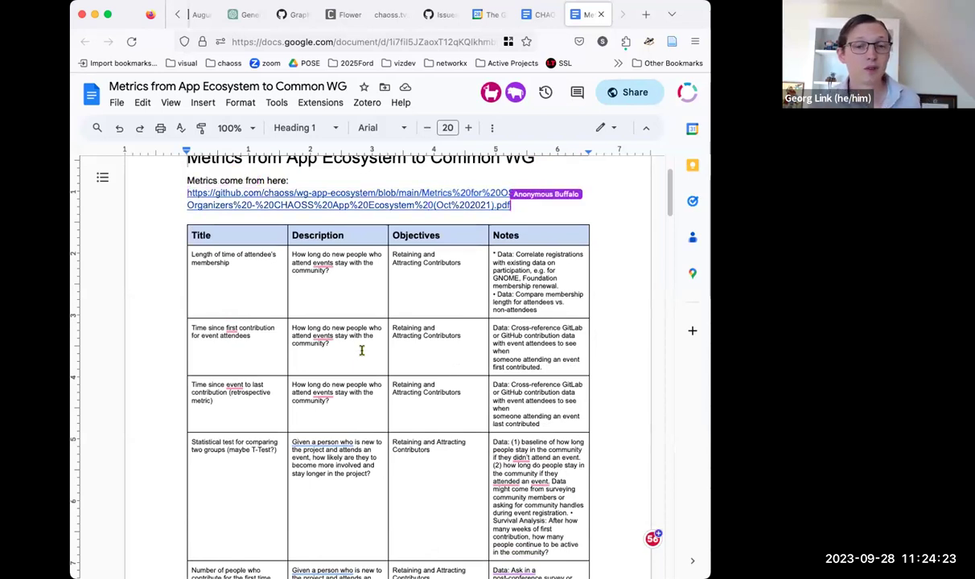
Step: Open the linked Metrics for OSS Event Organizers PDF on GitHub and read its goals
left_click(345, 193)
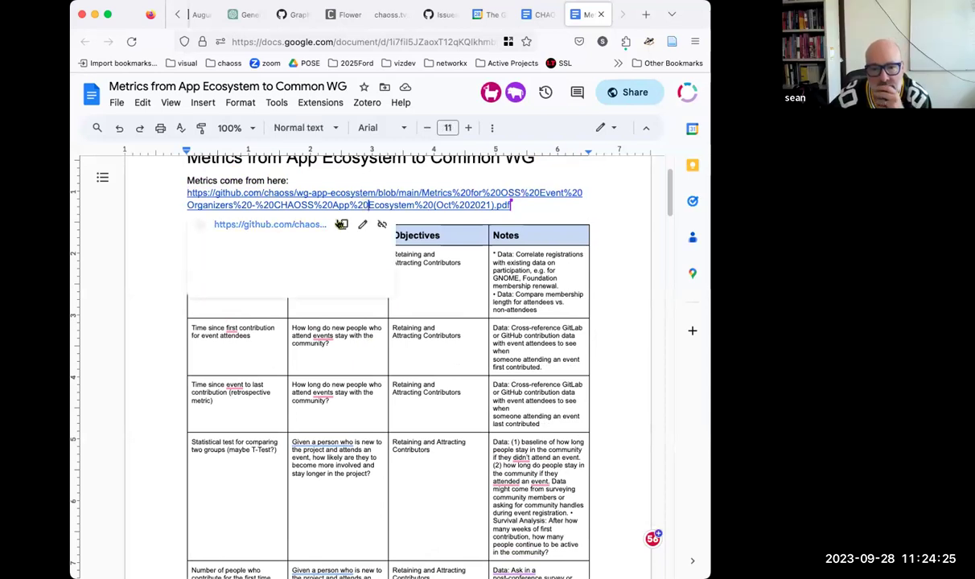
left_click(274, 224)
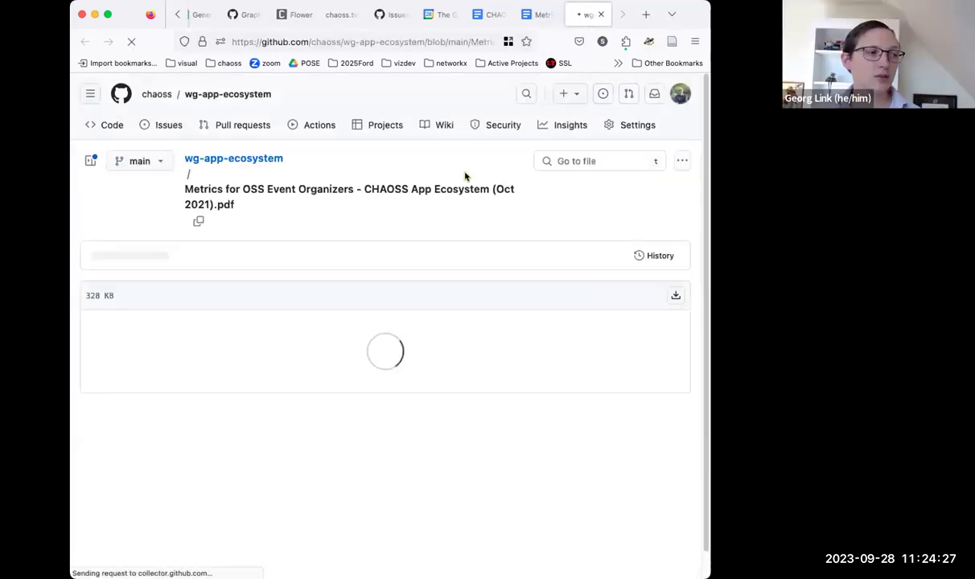
scroll(417, 238, "down", 5)
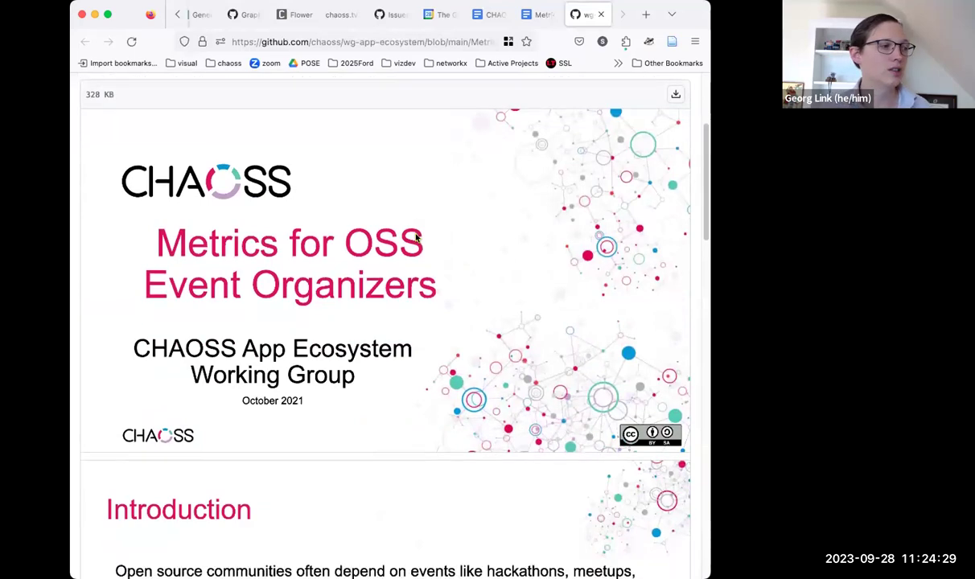
scroll(416, 237, "down", 10)
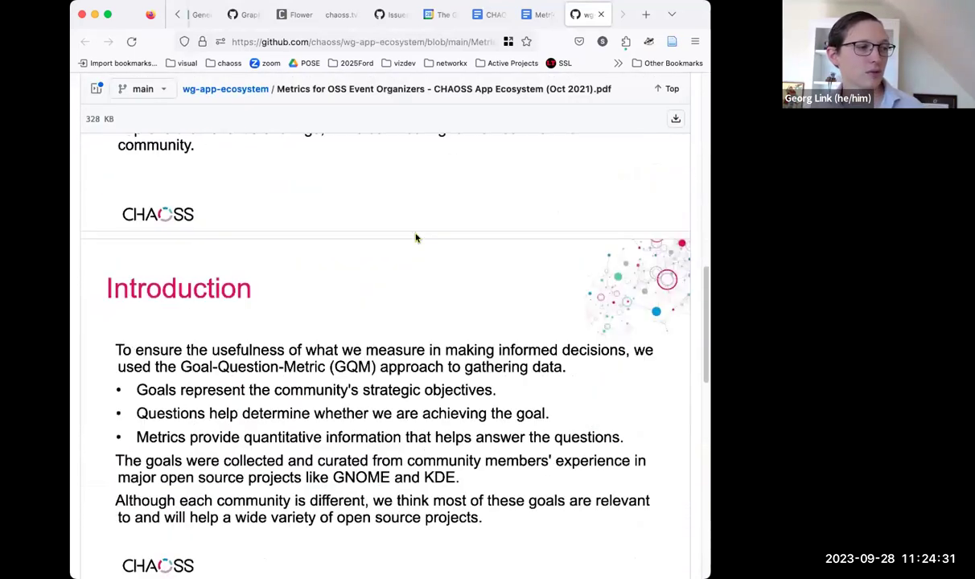
scroll(416, 238, "down", 6)
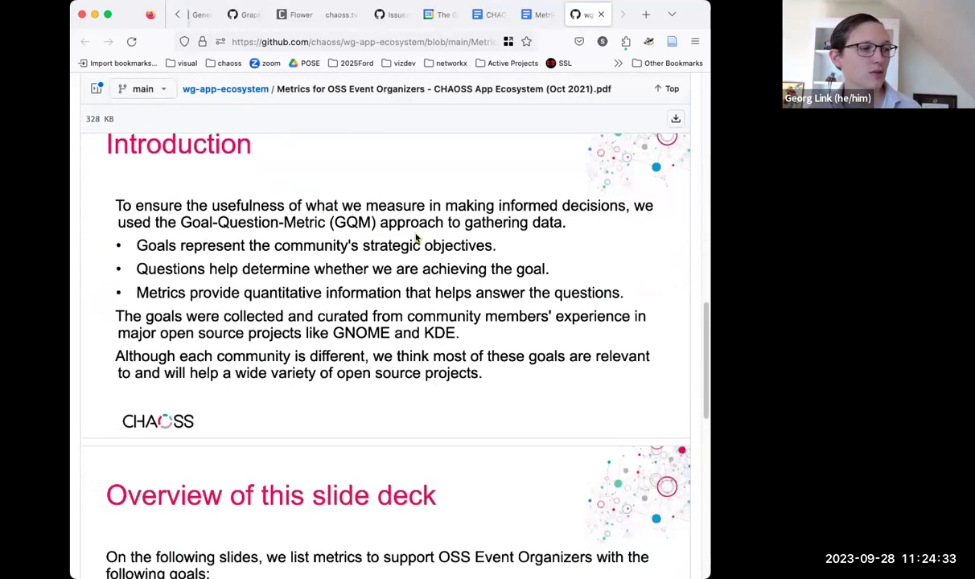
scroll(417, 238, "down", 3)
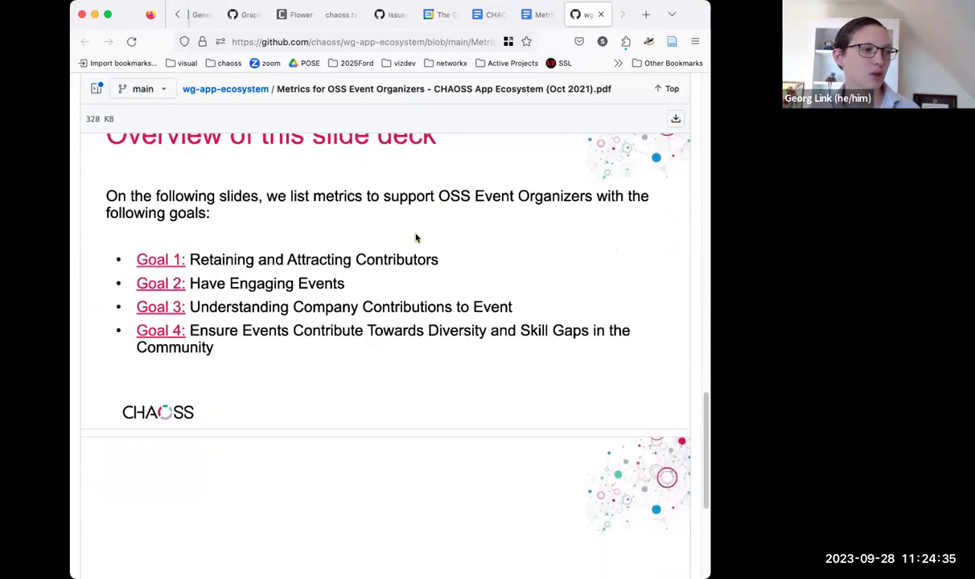
scroll(416, 237, "up", 5)
scroll(416, 237, "down", 2)
scroll(416, 237, "down", 3)
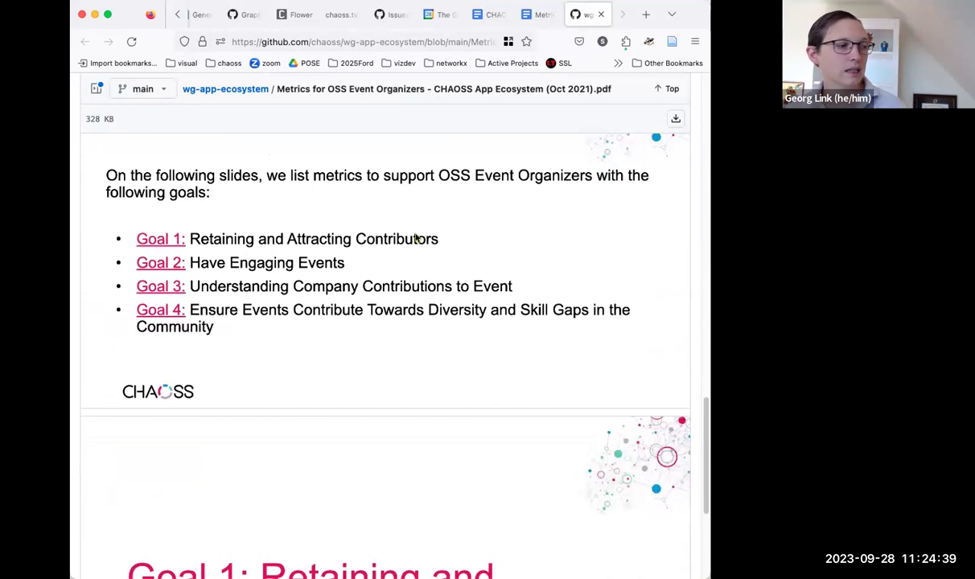
scroll(416, 237, "down", 4)
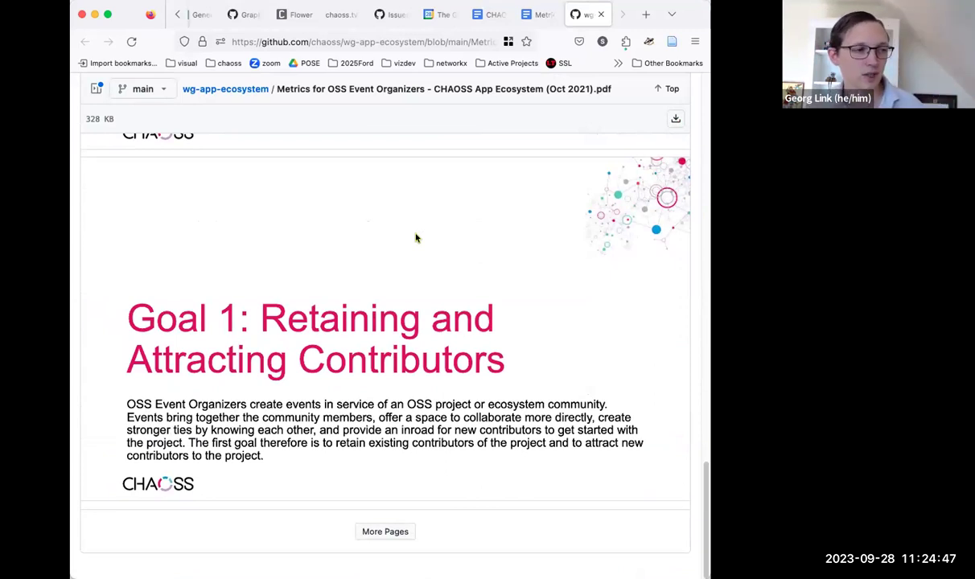
Step: Load the PDF's remaining pages and review metric Questions 1.1 and 1.2
left_click(386, 533)
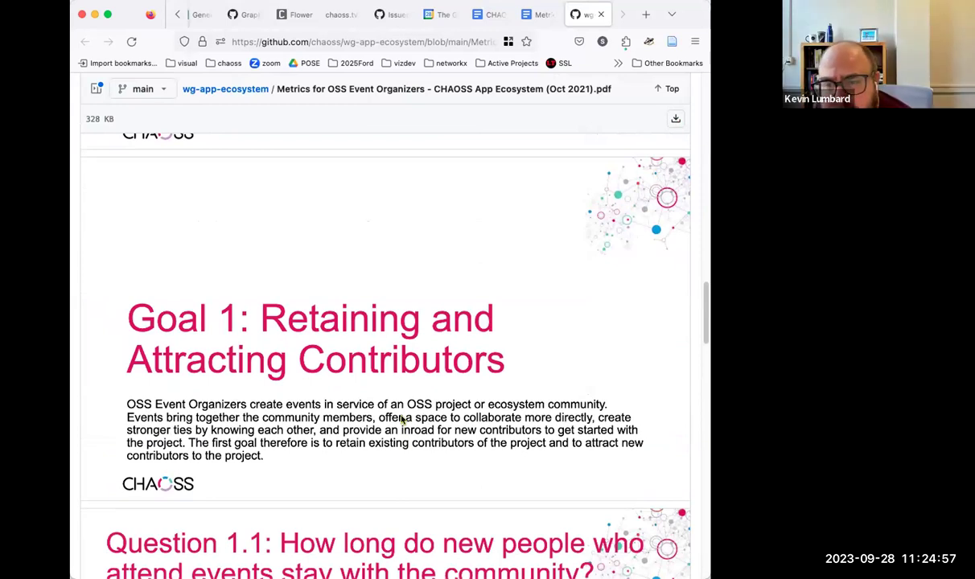
scroll(402, 419, "down", 3)
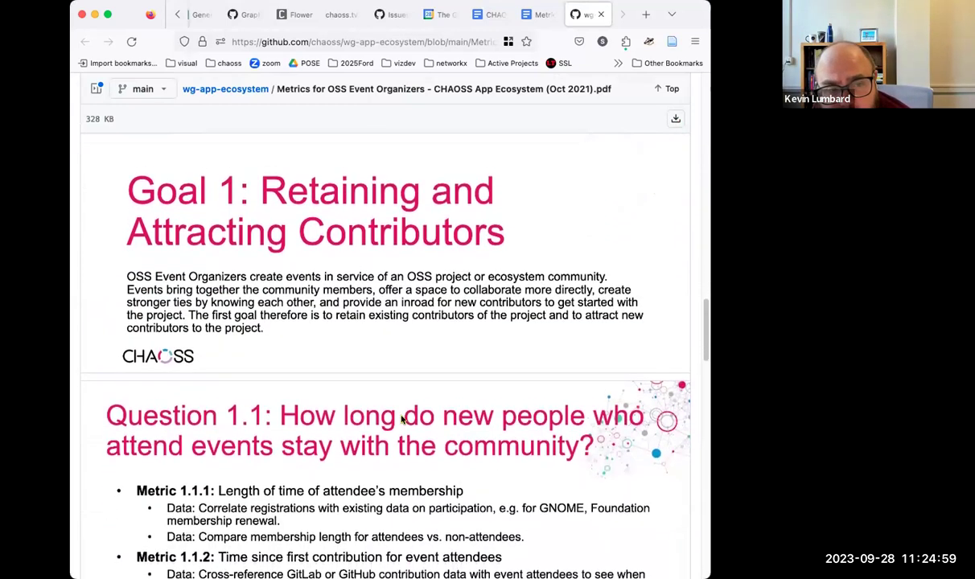
scroll(402, 419, "up", 3)
scroll(401, 420, "down", 5)
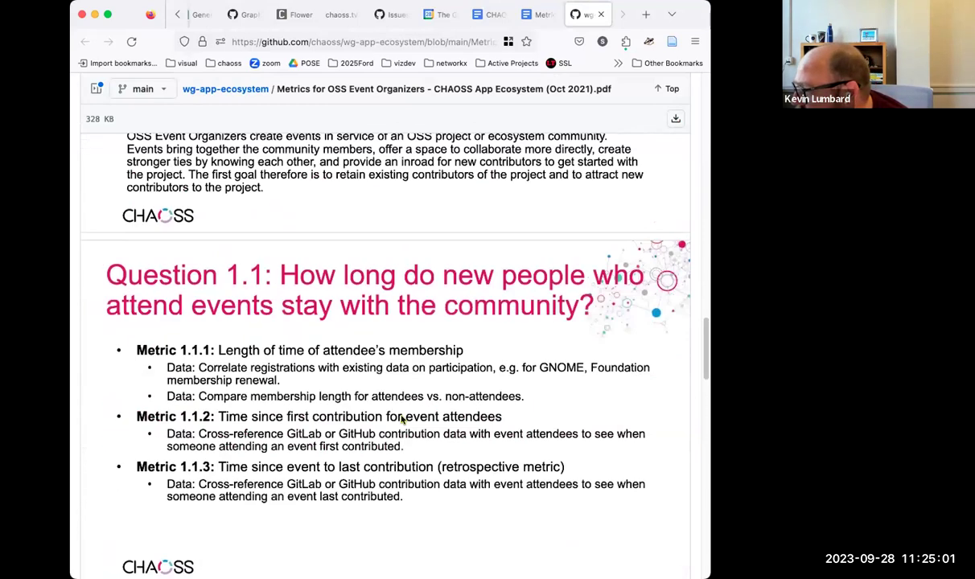
scroll(402, 419, "down", 4)
scroll(402, 419, "up", 2)
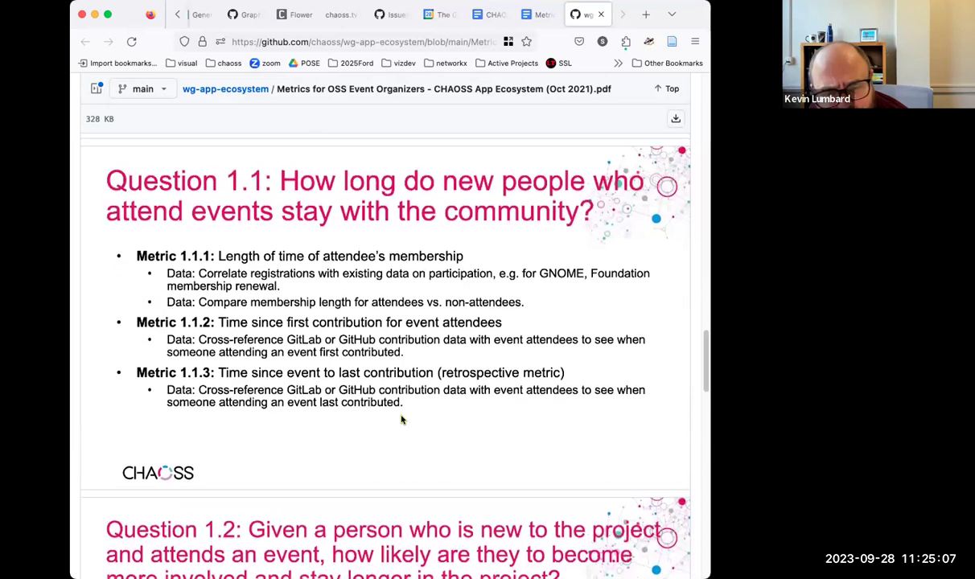
scroll(402, 419, "down", 1)
scroll(402, 420, "down", 10)
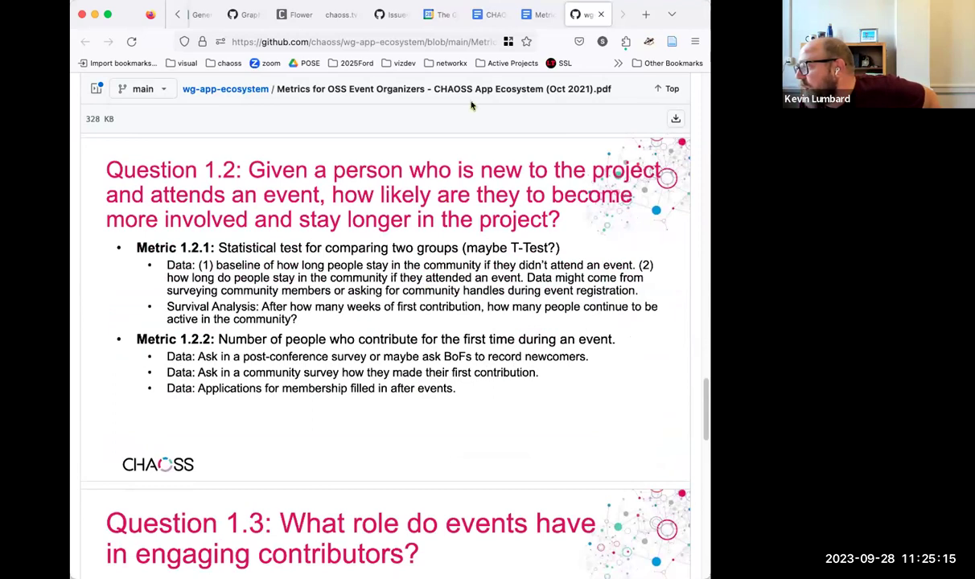
left_click(528, 15)
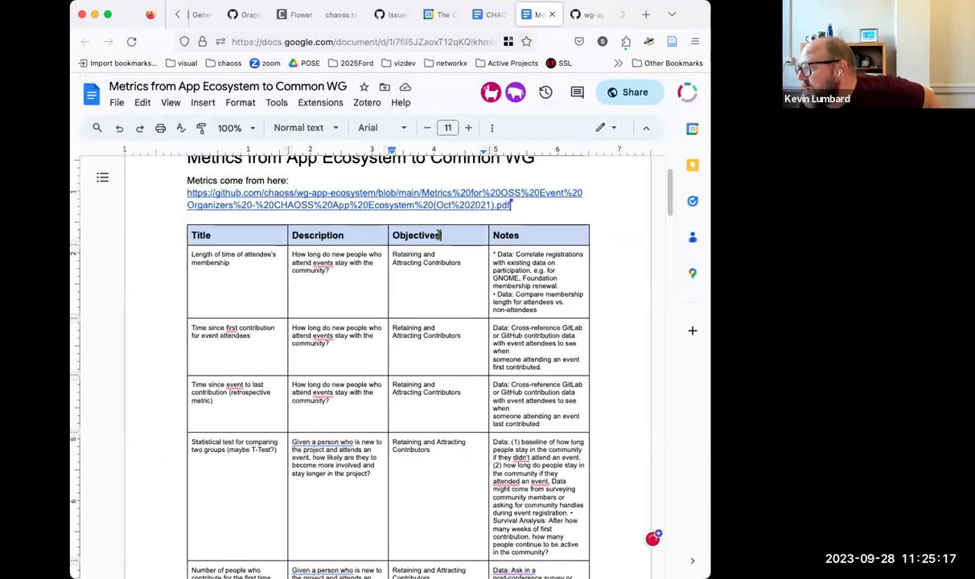
scroll(442, 236, "down", 8)
scroll(442, 238, "down", 10)
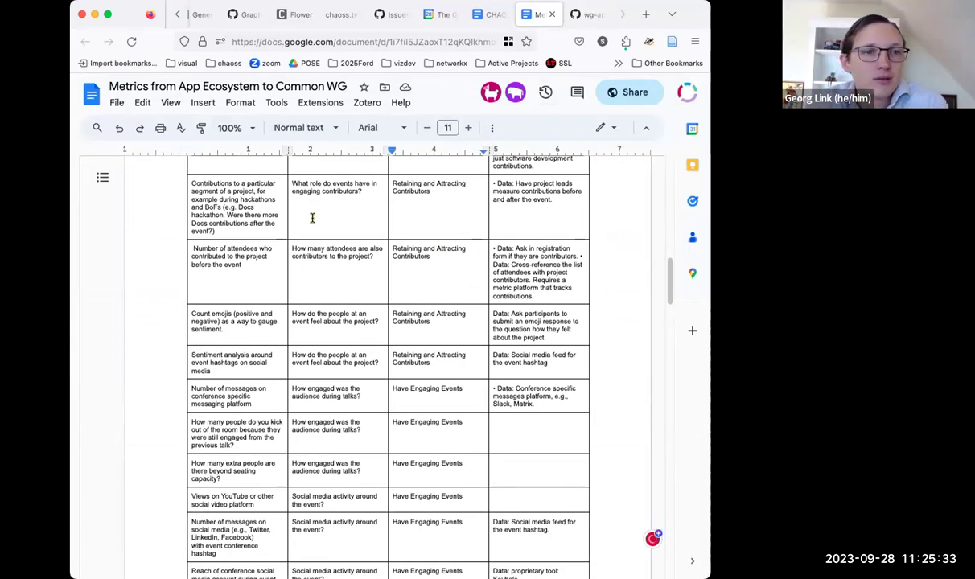
left_click(312, 219)
right_click(312, 218)
left_click(294, 214)
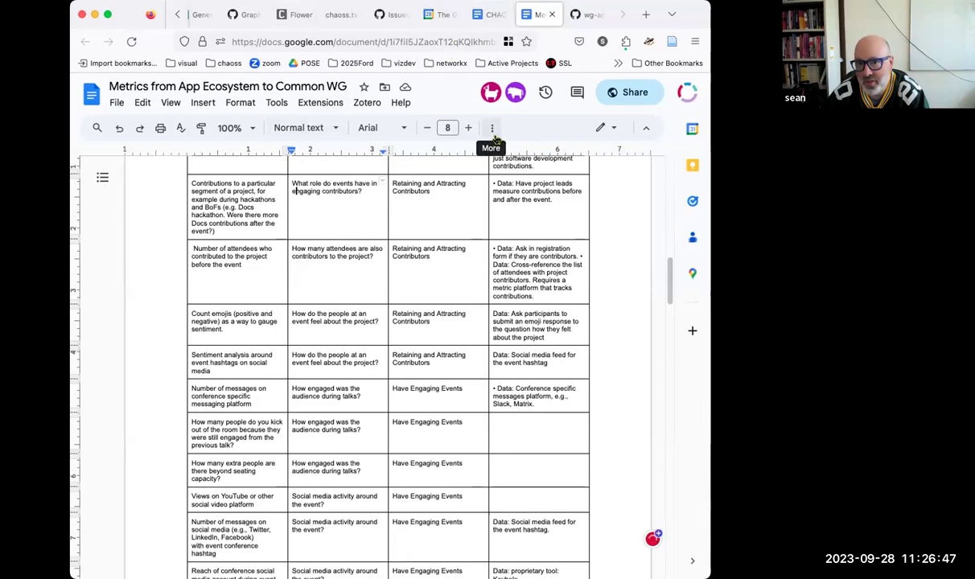
Step: Leave the metrics document and return to the CHAOSS Common Metrics WG meeting notes
scroll(475, 158, "up", 3)
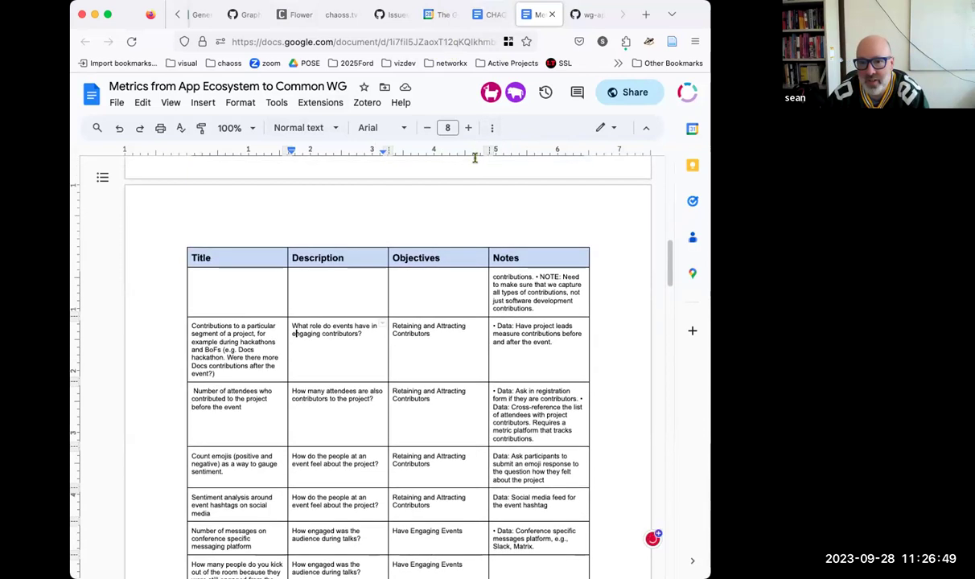
scroll(475, 158, "up", 15)
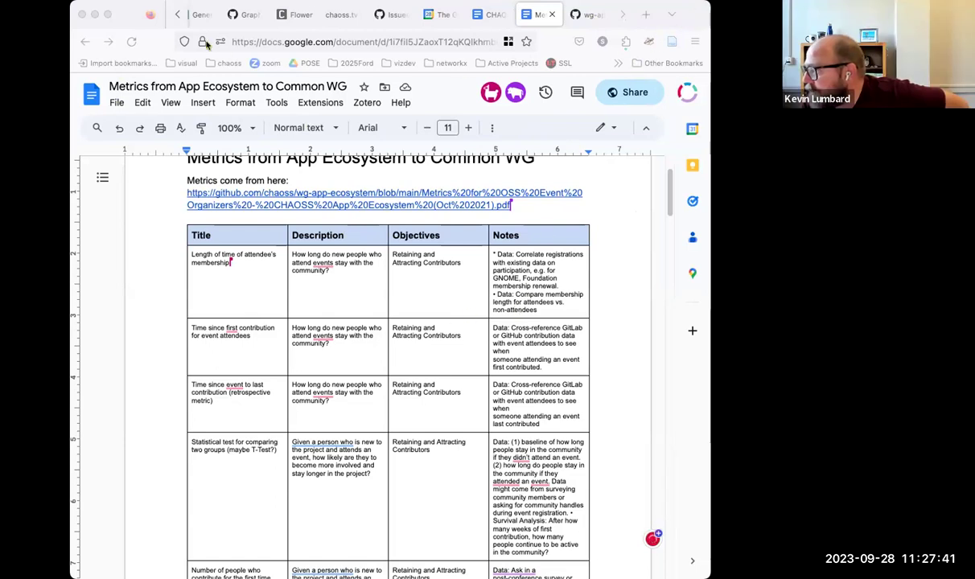
left_click(414, 182)
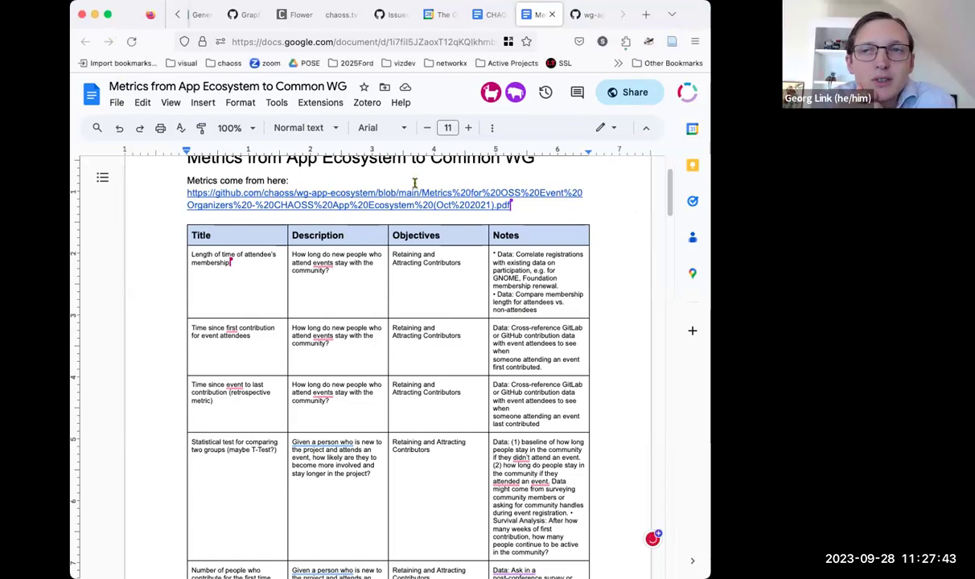
left_click(395, 158)
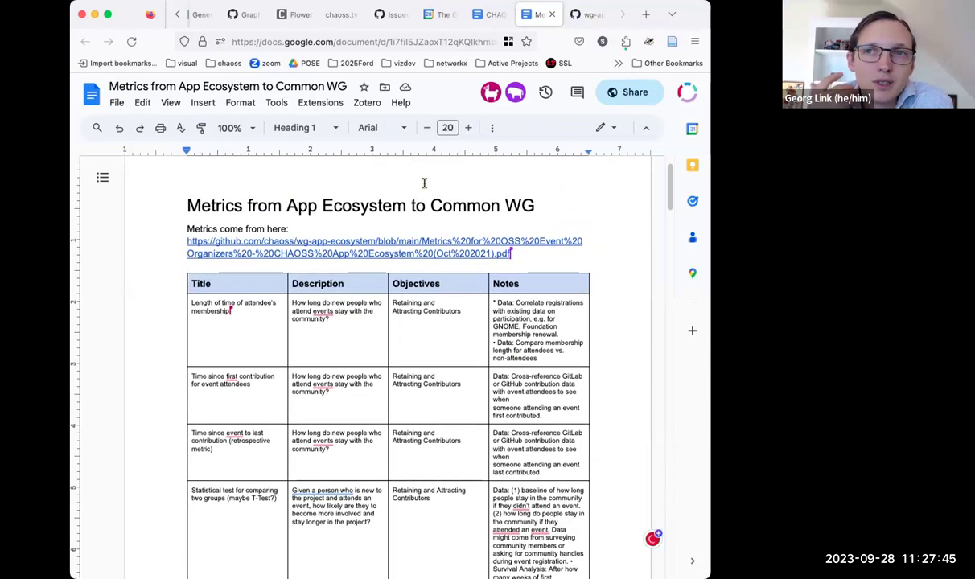
scroll(503, 208, "down", 1)
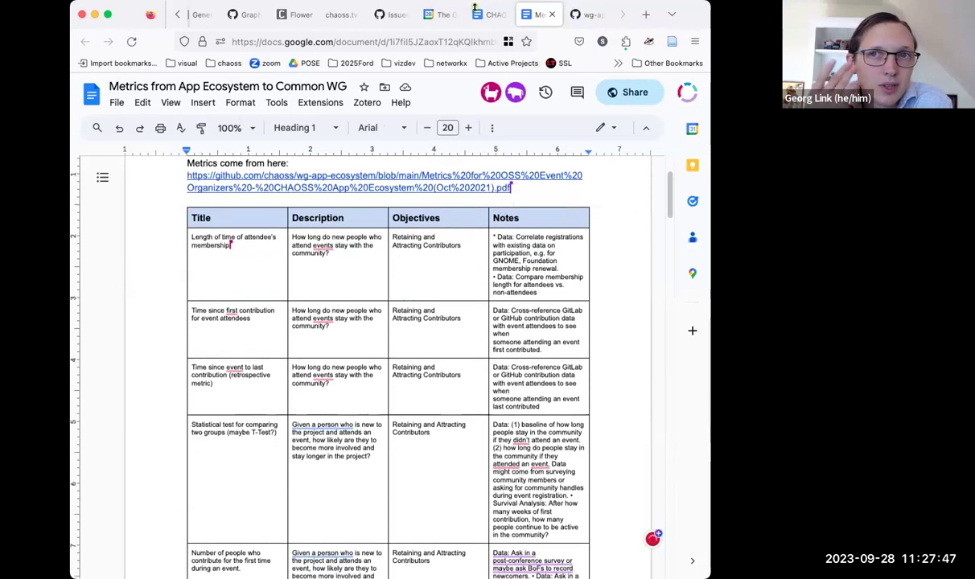
left_click(487, 14)
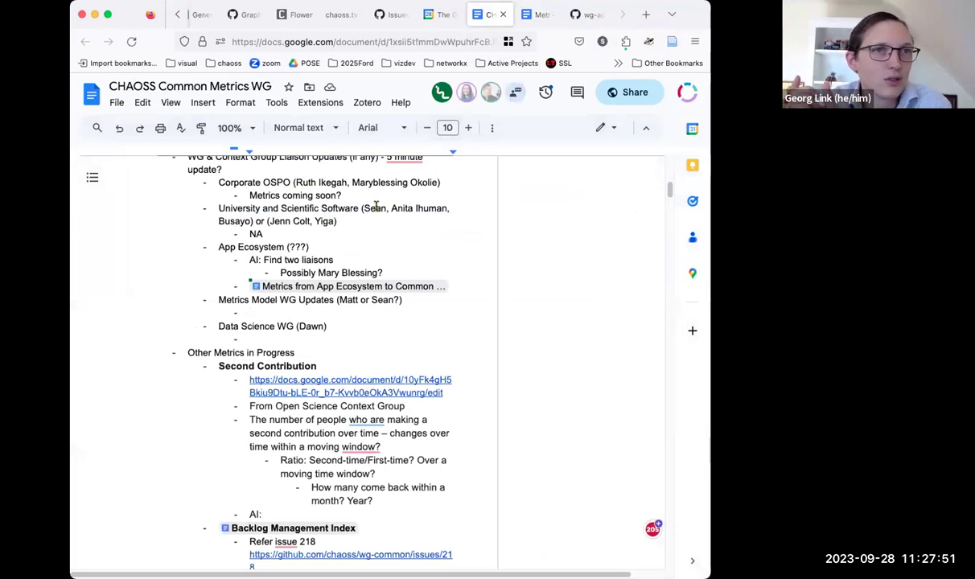
Step: Add a sub-bullet noting the deck's metrics enumeration relates to questions raised in the Data science working group
left_click(457, 277)
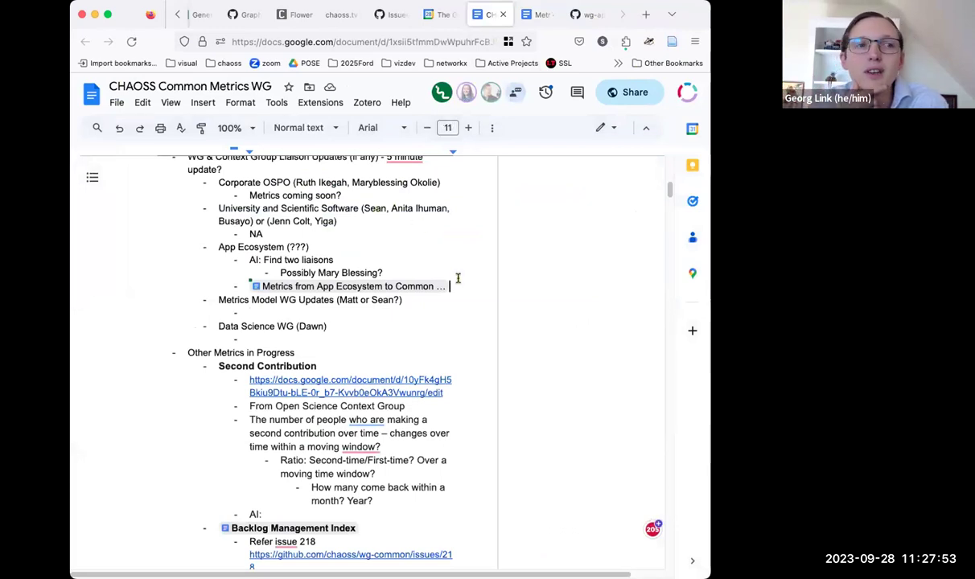
key("Return")
type("There is an enumeration of metrics in this deck that is adjacent to the questions ")
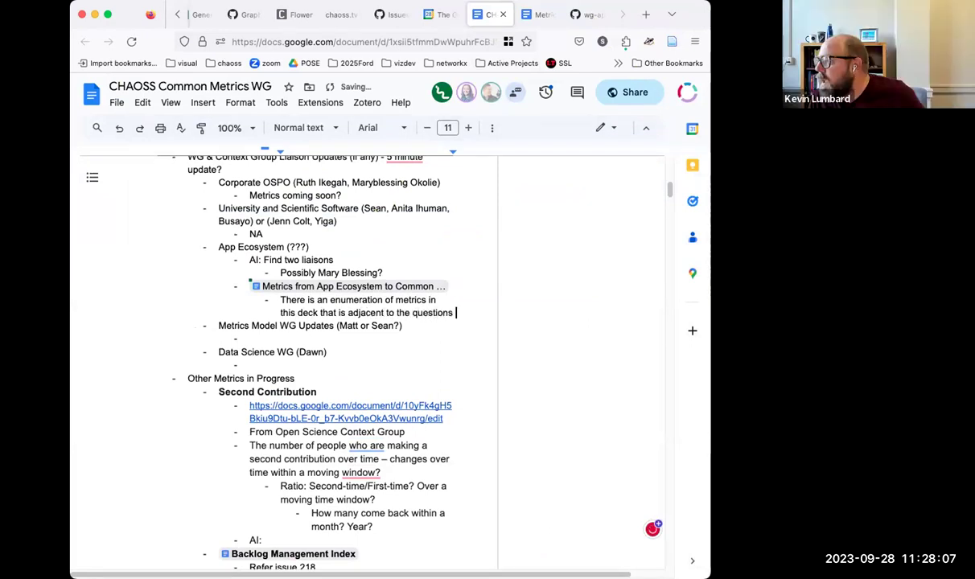
type("around measuring the impact of events on a community, which was")
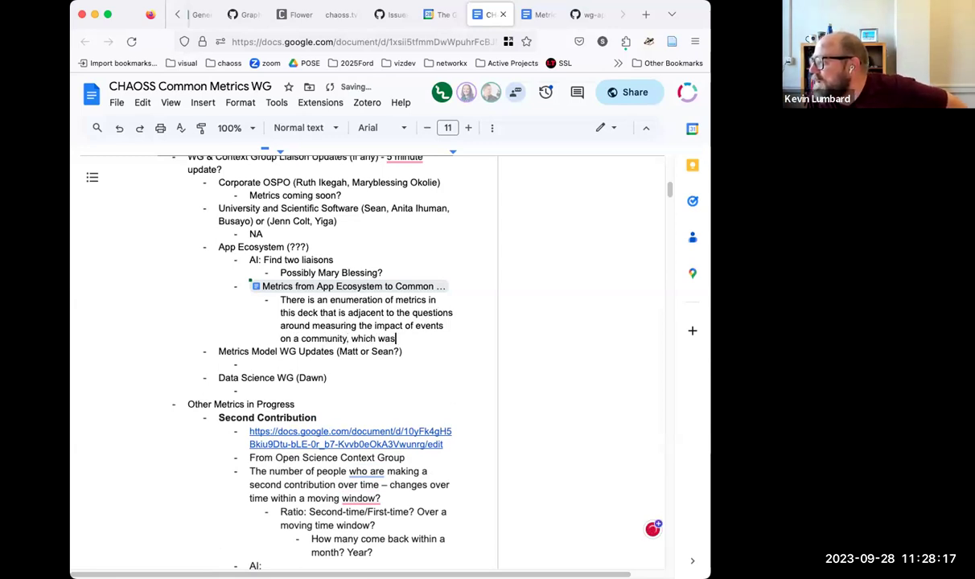
type(" raised by bi")
key("BackSpace")
type("Brian Proffit and Dawn Foster in the Data science ")
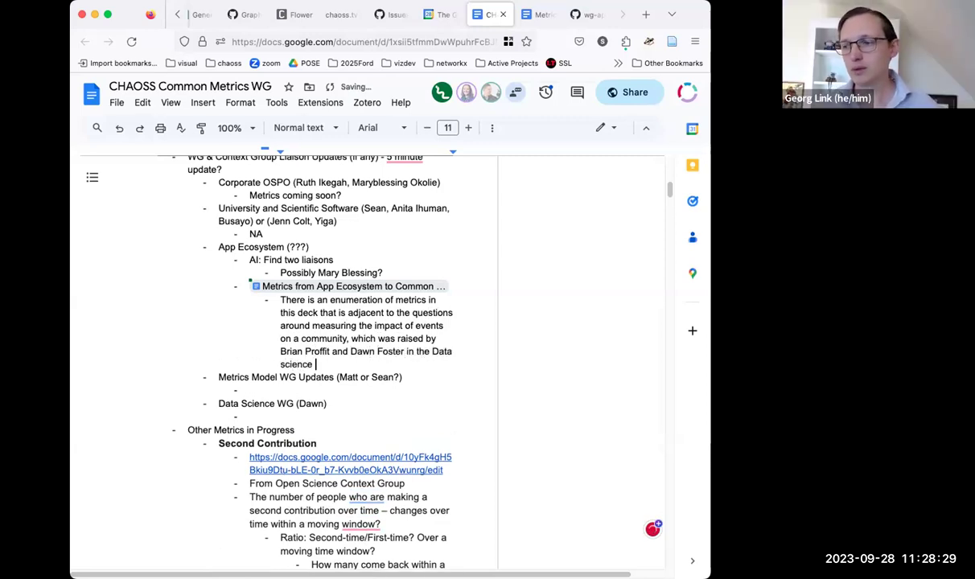
type("working group")
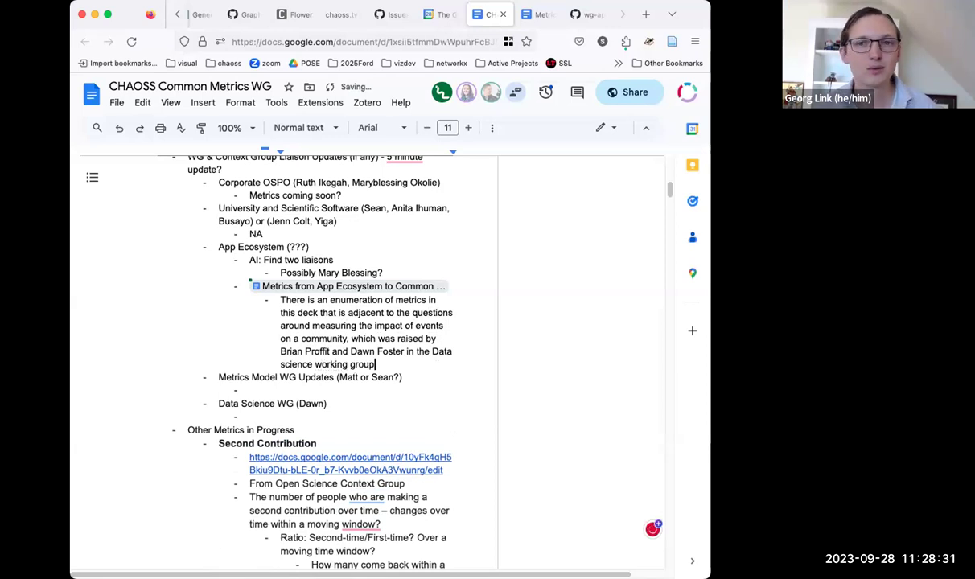
type(".")
Step: Add a sub-bullet proposing which metrics could go into a metrics model for this collection
key("Return")
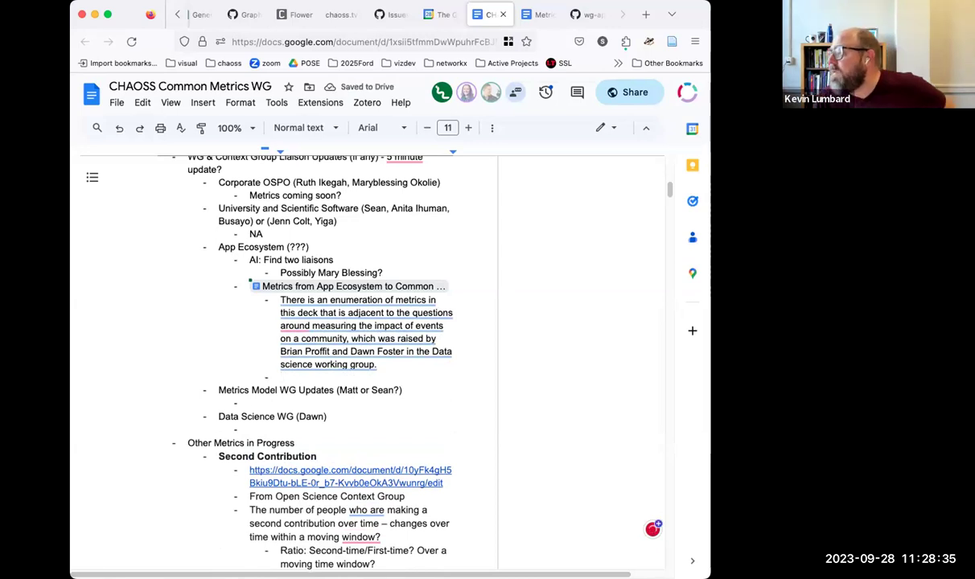
type("We sho")
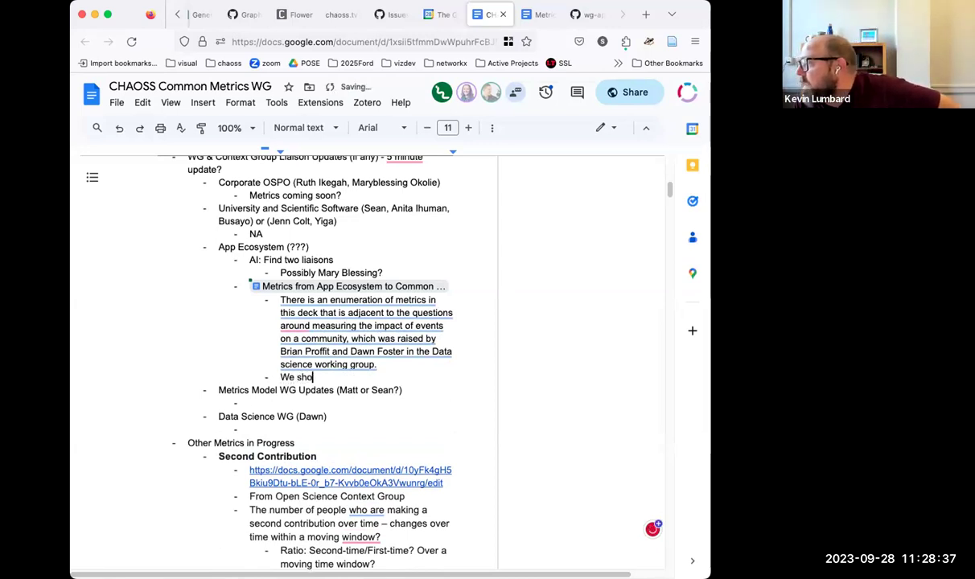
type("uld think about ")
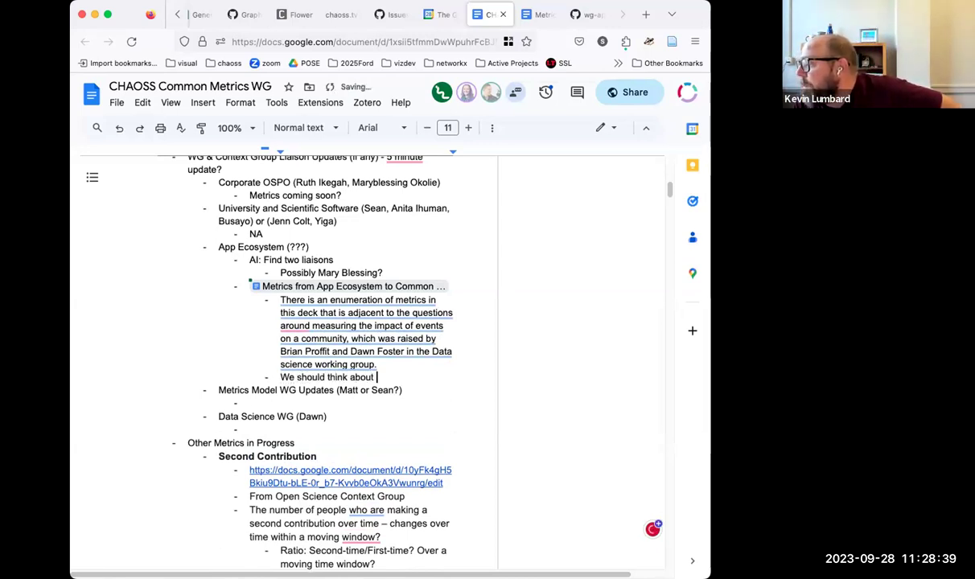
type("which metrics")
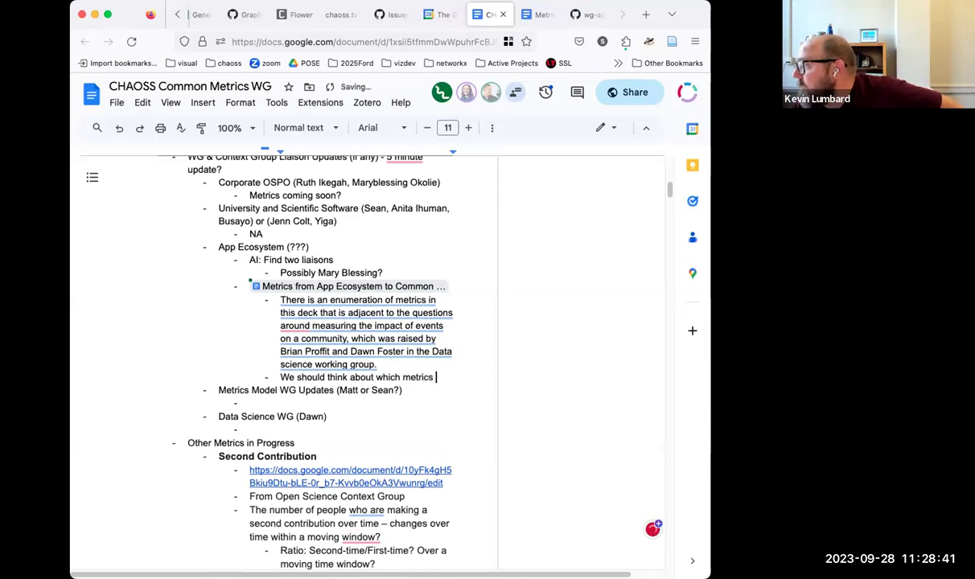
type(" might be inc")
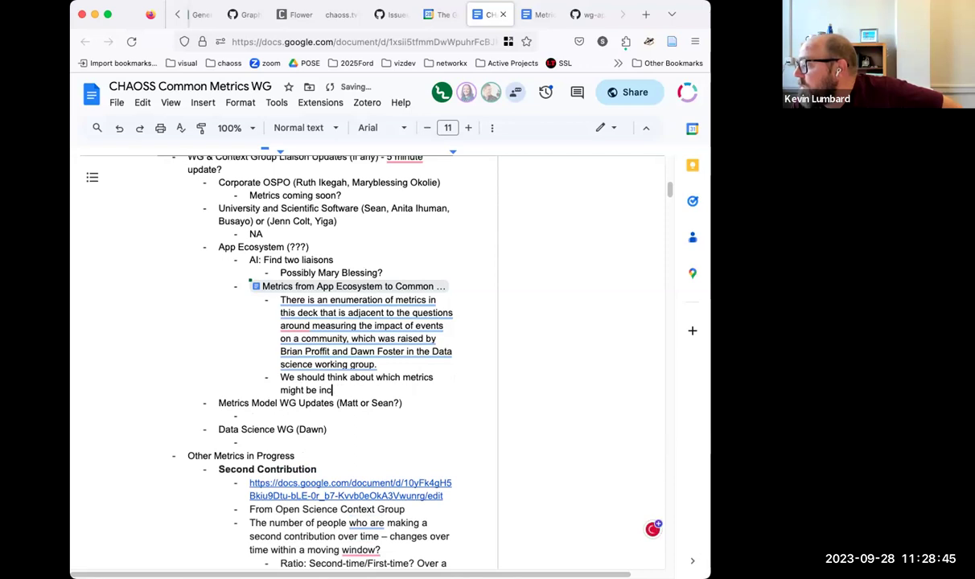
type("orporated ")
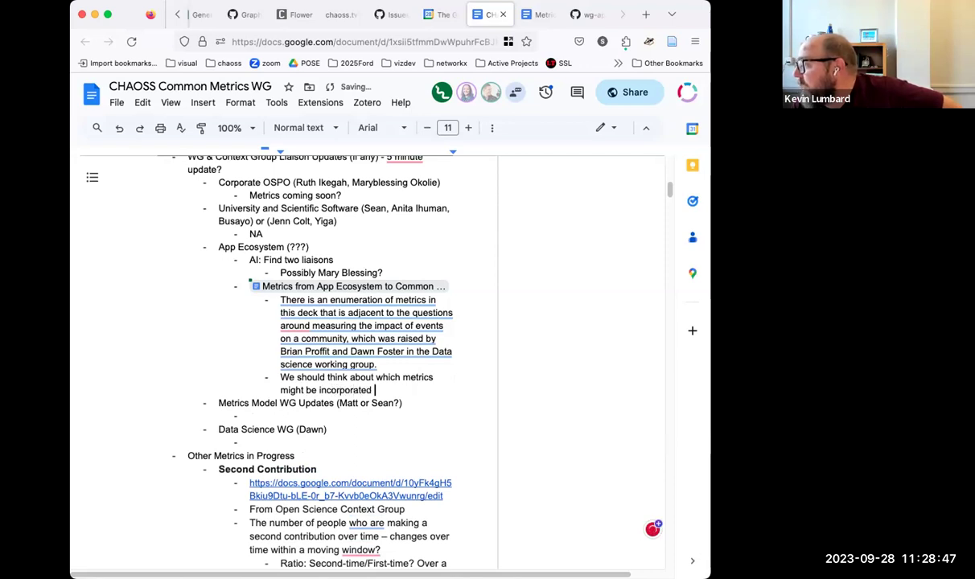
type("in to a me")
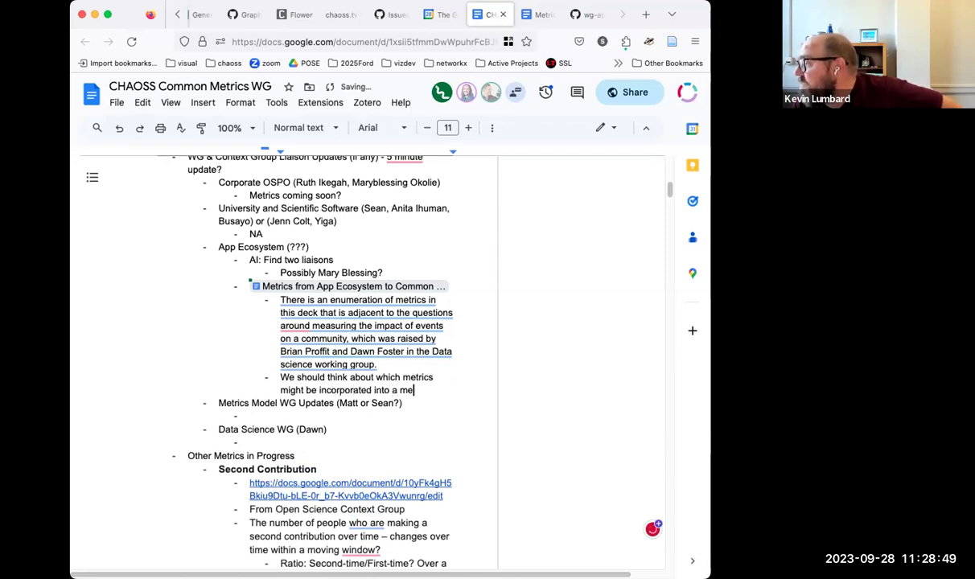
type("trics model for this grou")
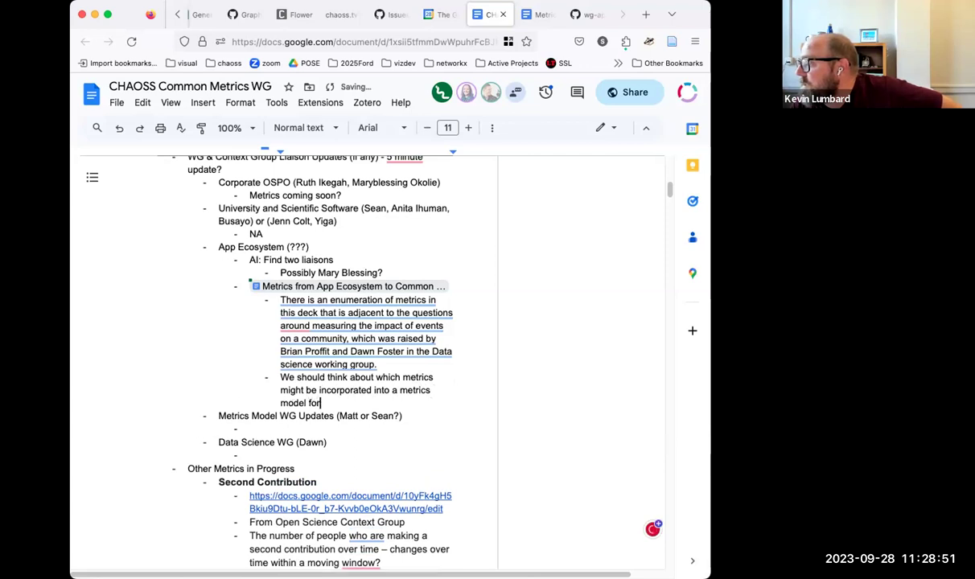
key("BackSpace")
key("BackSpace")
key("BackSpace")
key("BackSpace")
key("BackSpace")
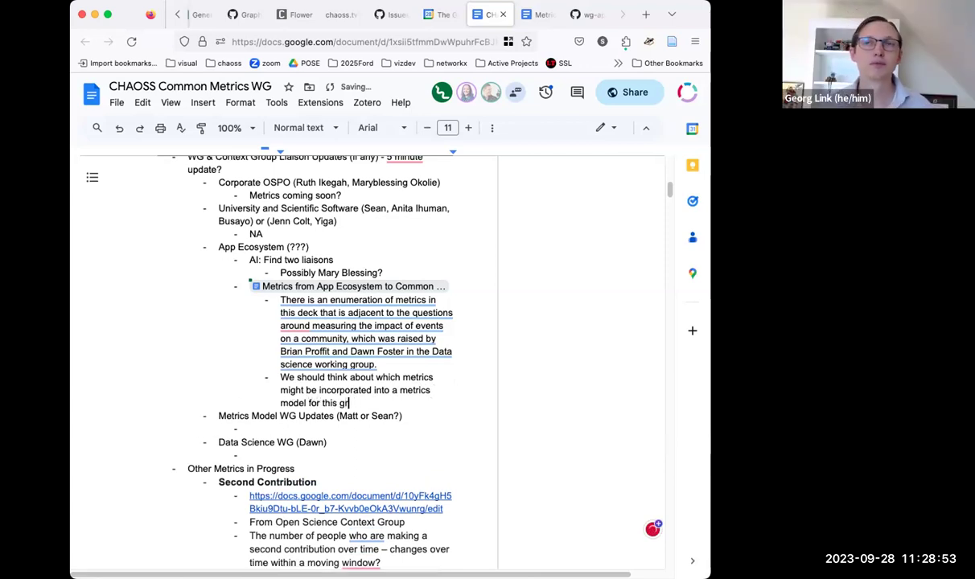
type("collection")
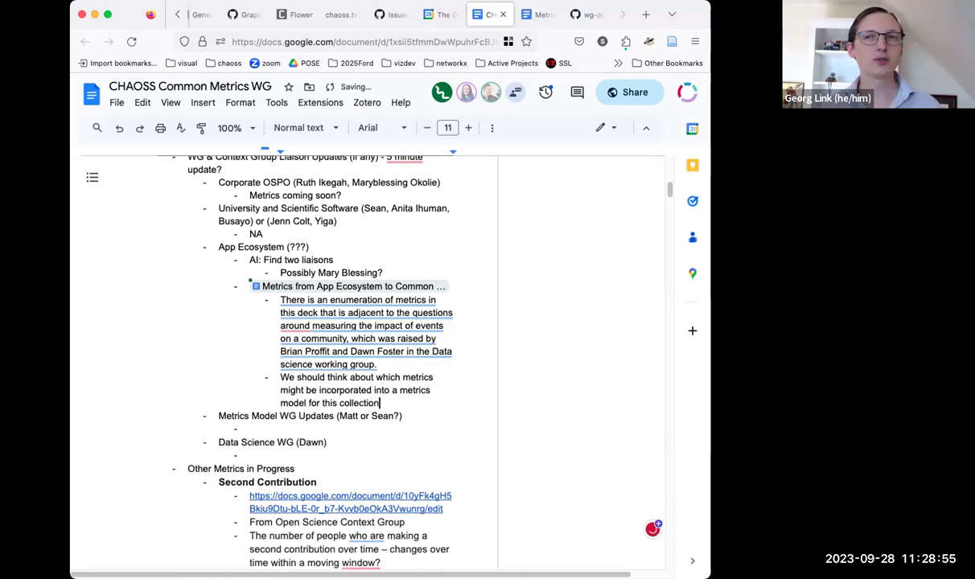
key("Return")
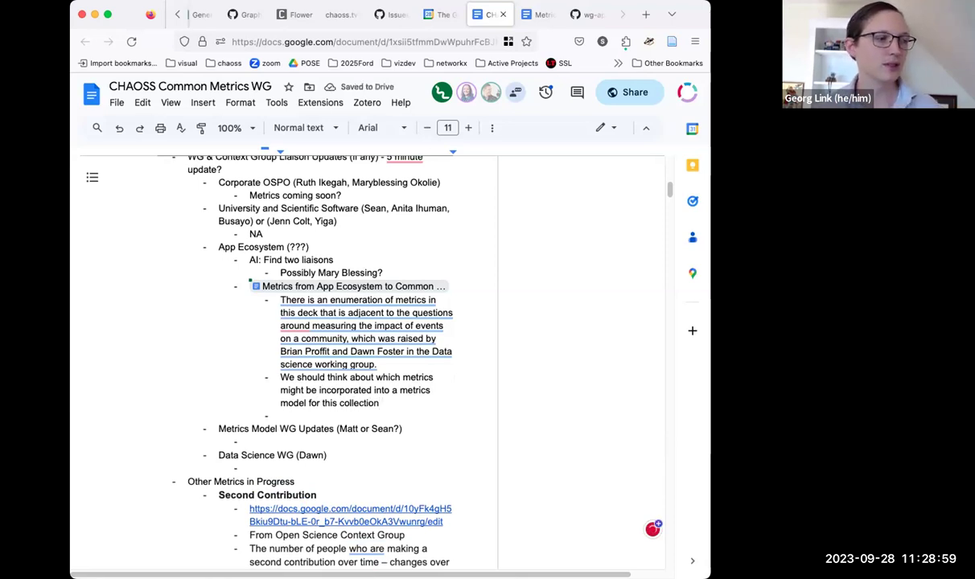
Step: Accept Grammarly's clearer-wording suggestion for the metrics enumeration sentence
mouse_move(396, 300)
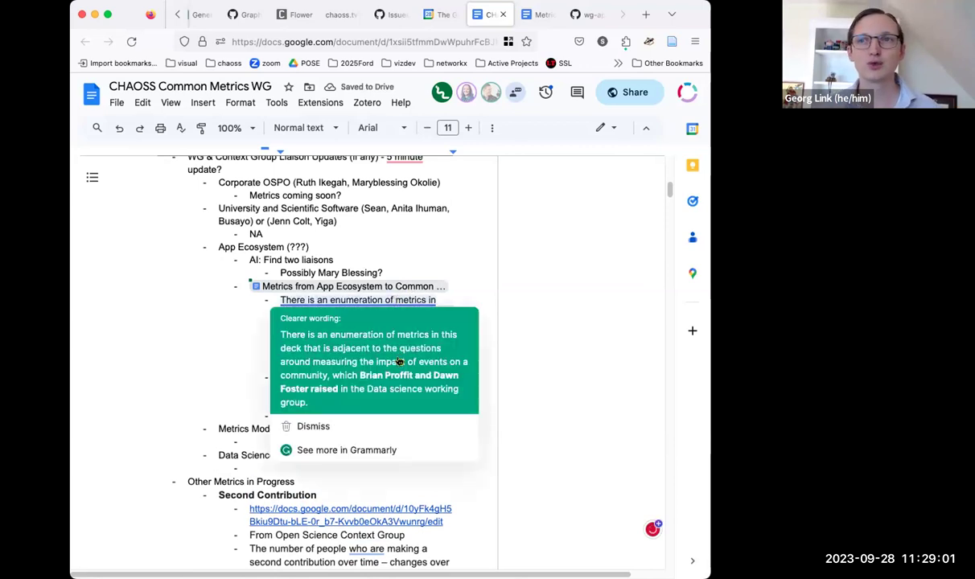
left_click(376, 340)
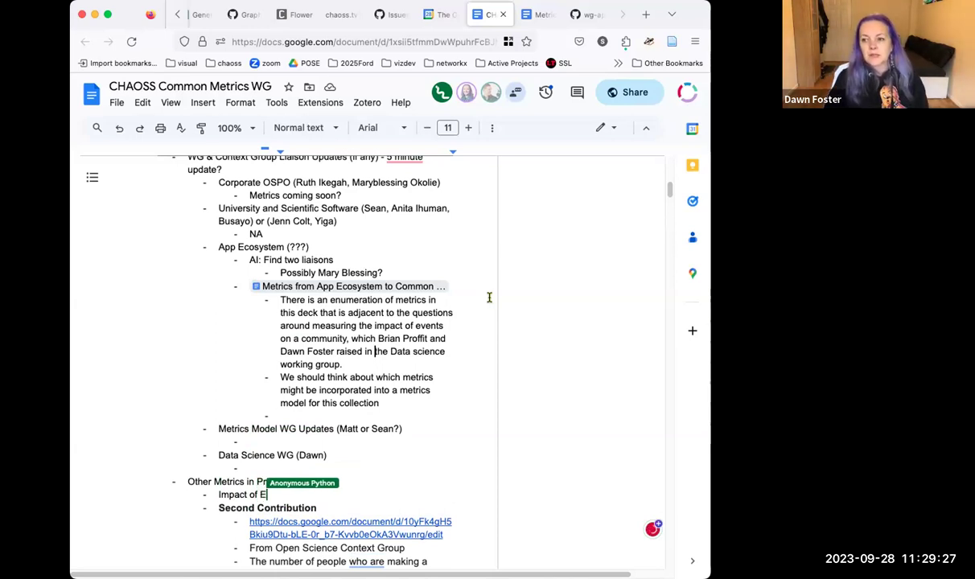
left_click(322, 410)
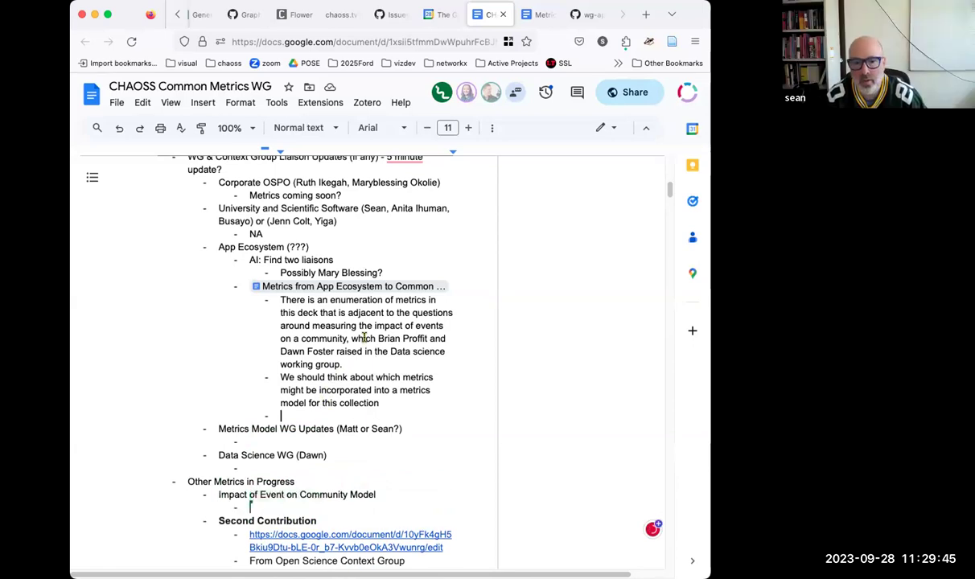
Step: Note that a colleague is drafting a metrics model whose metrics will come directly into Common
type("Bri")
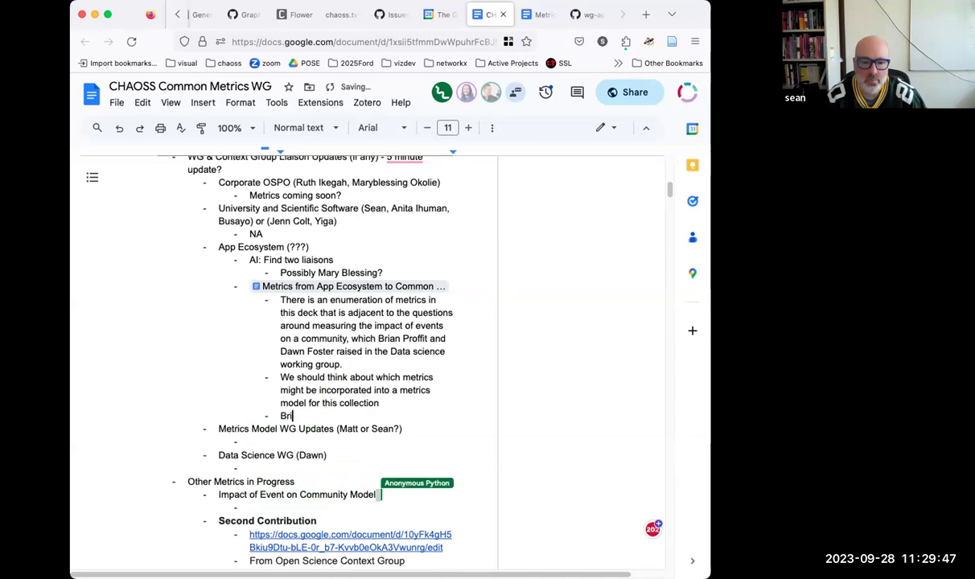
type("an is working on d")
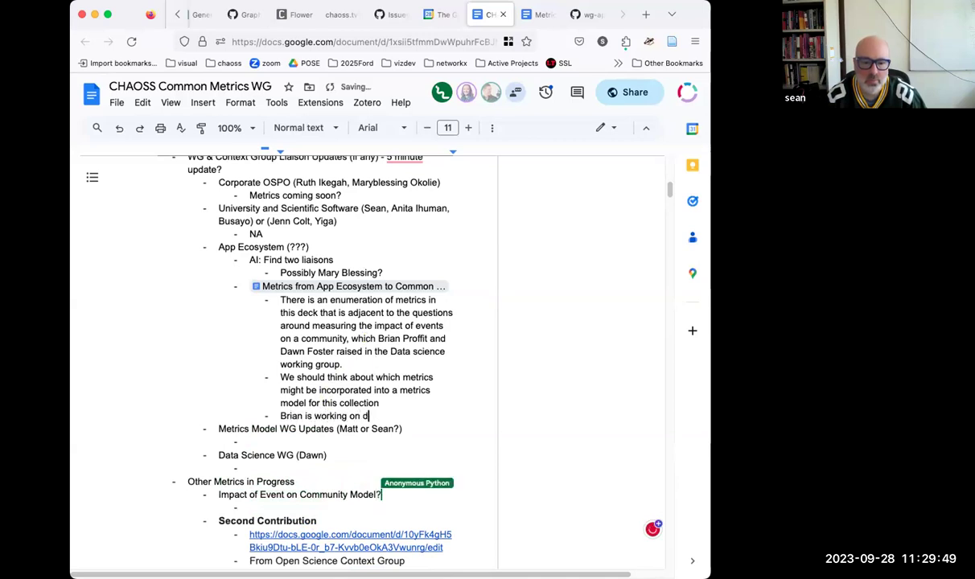
type("rafting a mode")
key("BackSpace")
key("BackSpace")
key("BackSpace")
type("etrics model ")
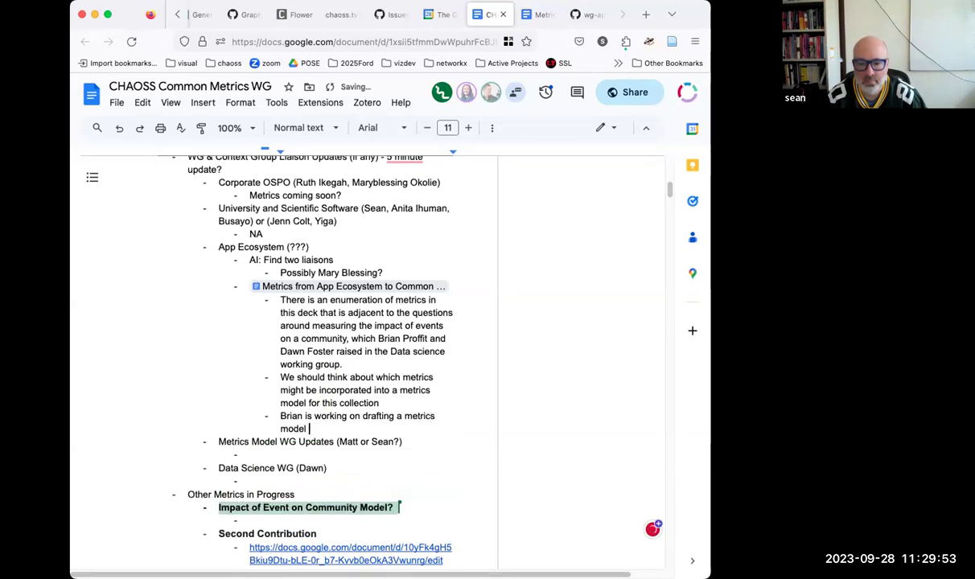
type("and we can expe")
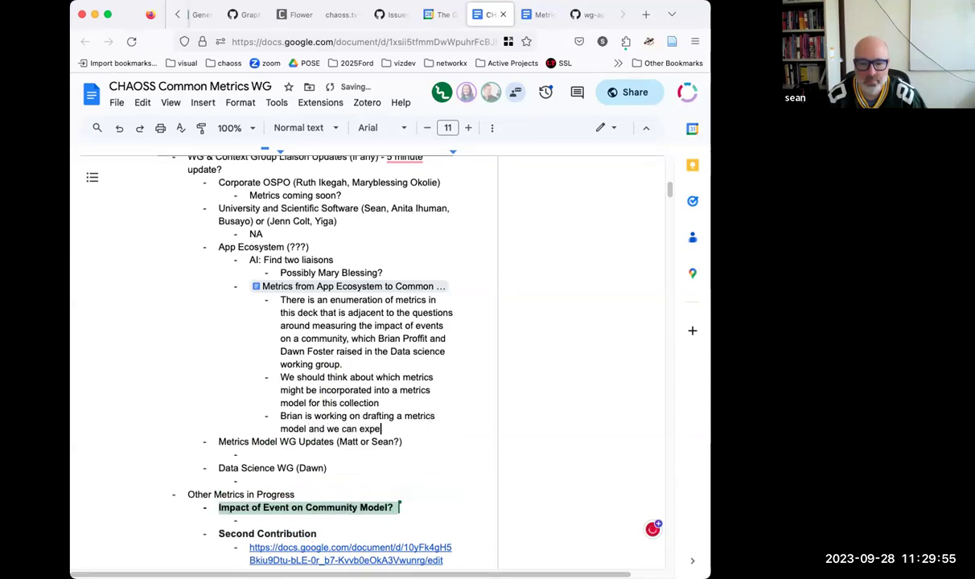
type("ct metrics to co")
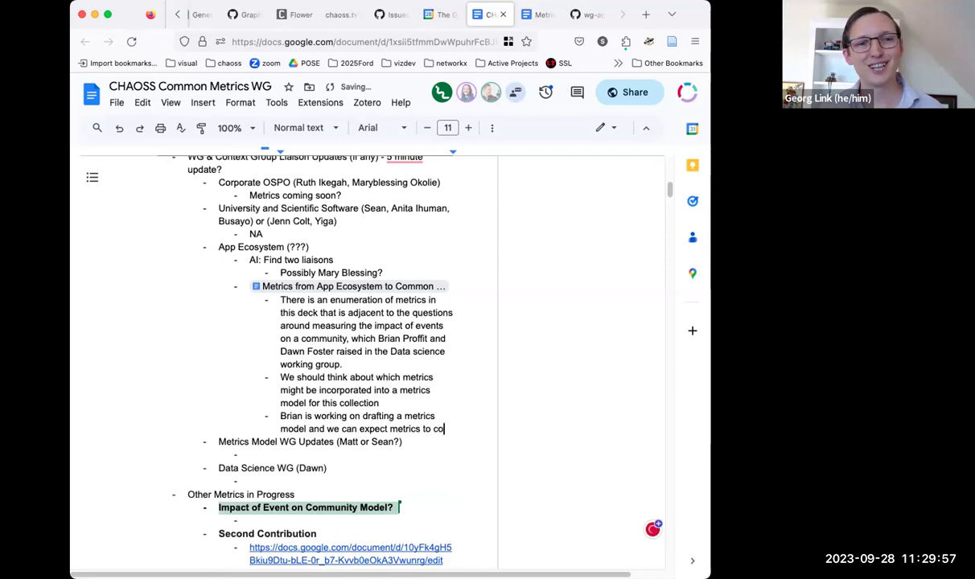
type("me directly in")
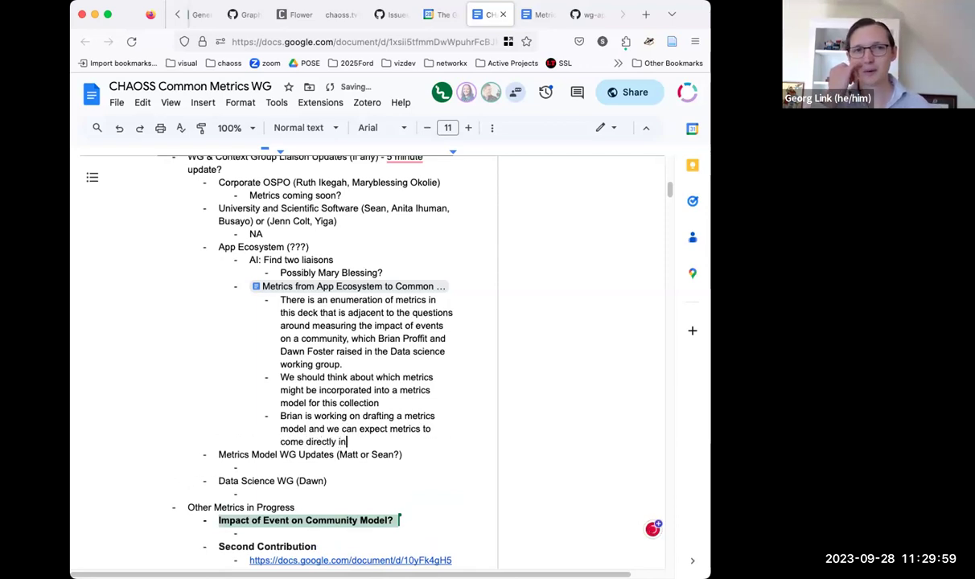
type("to Comm")
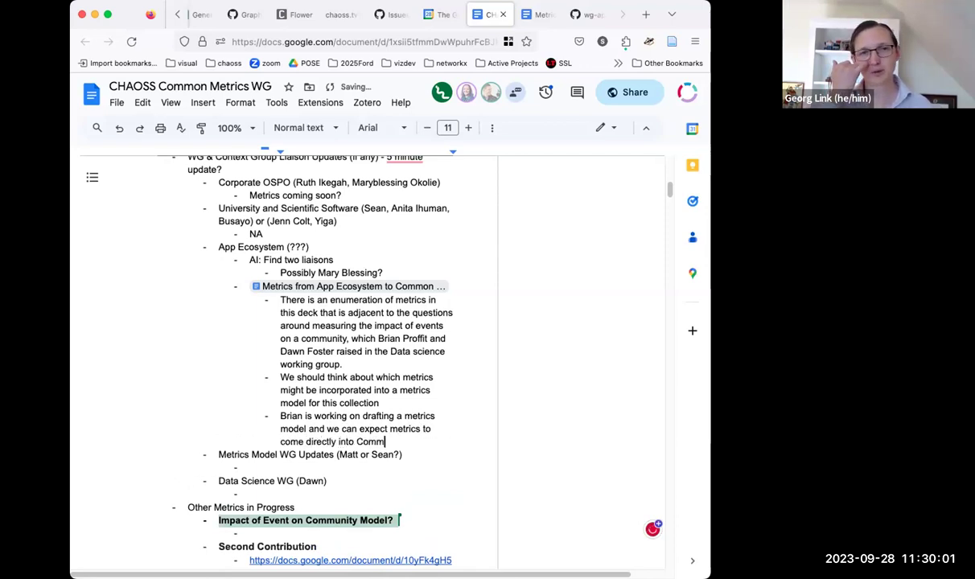
type("on from that ")
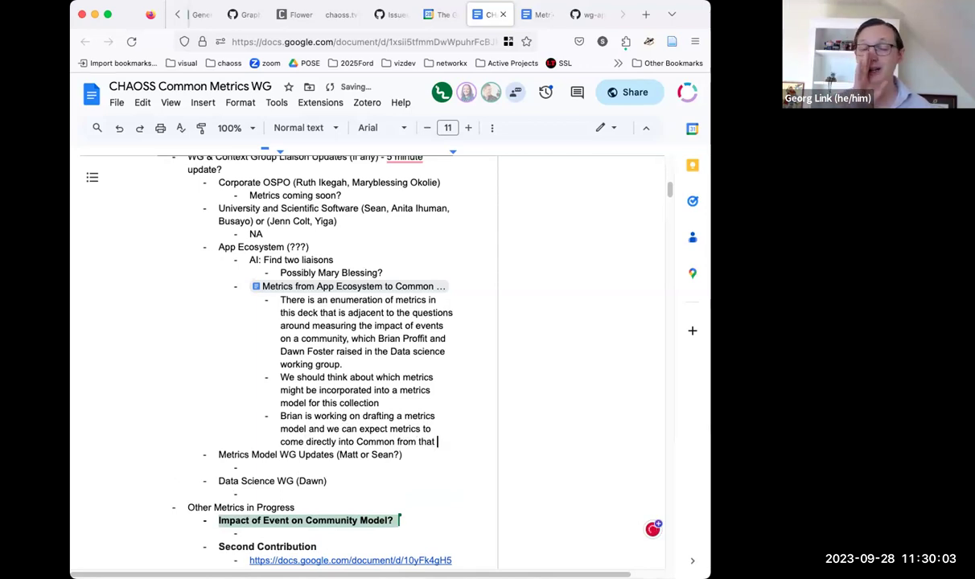
type("update.")
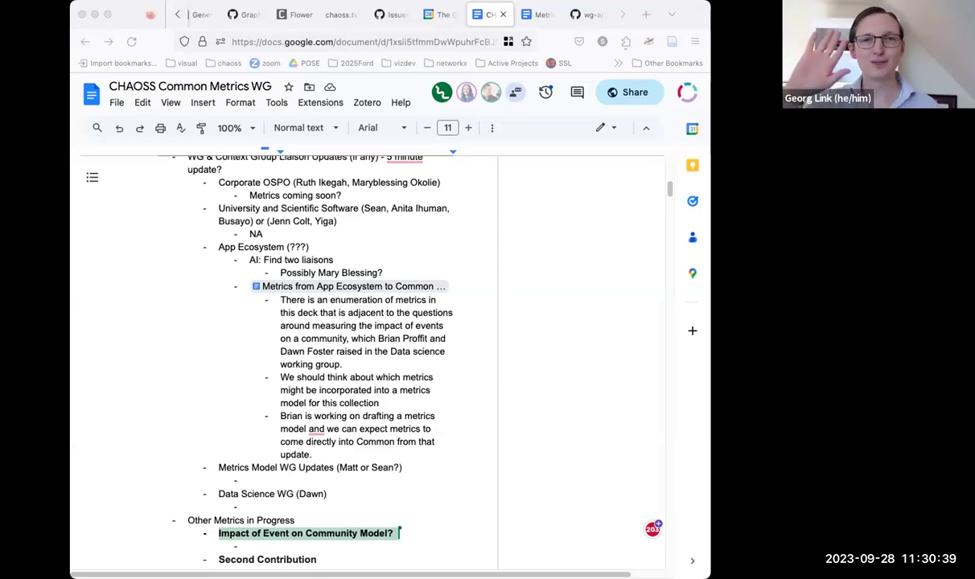
left_click(330, 14)
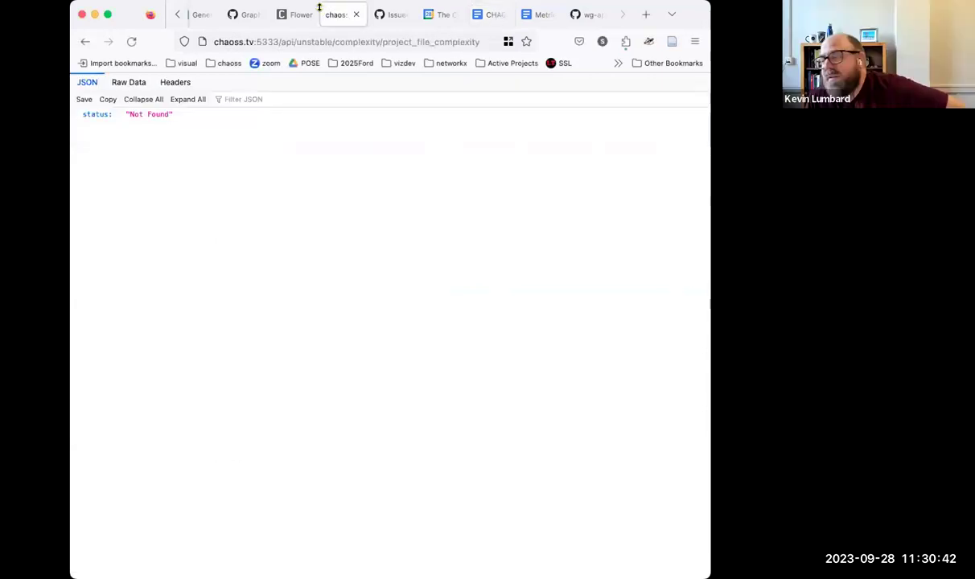
left_click(476, 15)
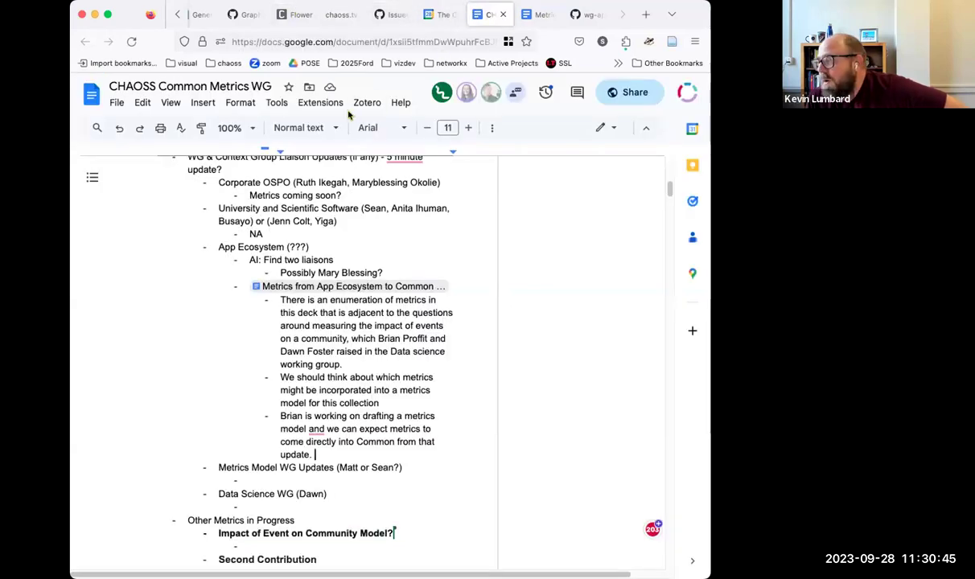
scroll(289, 258, "down", 3)
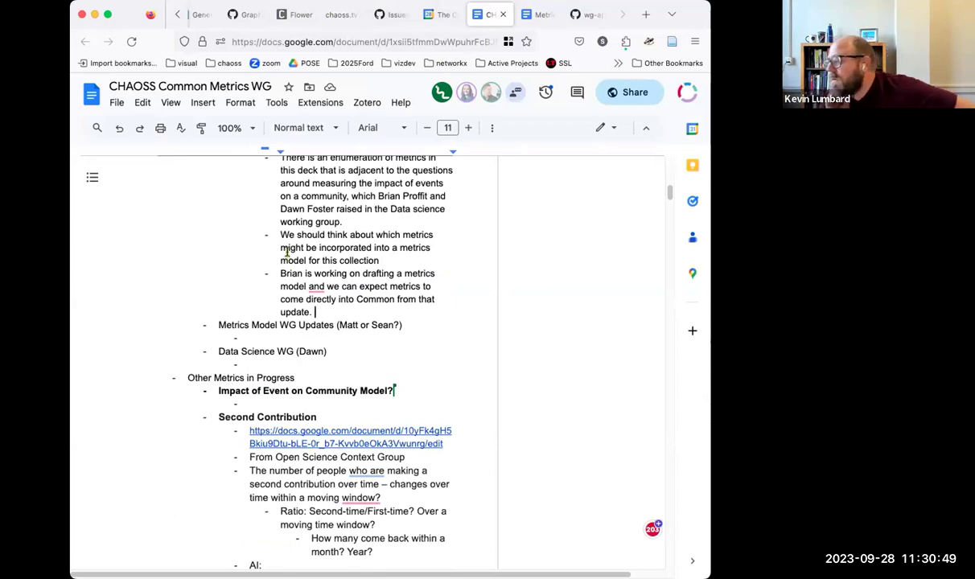
scroll(287, 250, "down", 3)
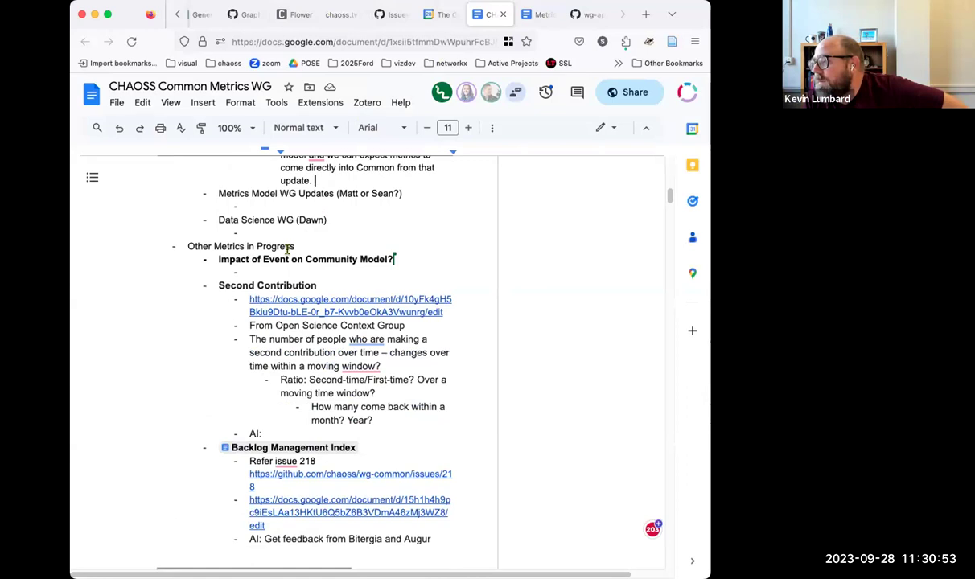
scroll(287, 250, "up", 1)
left_click(255, 314)
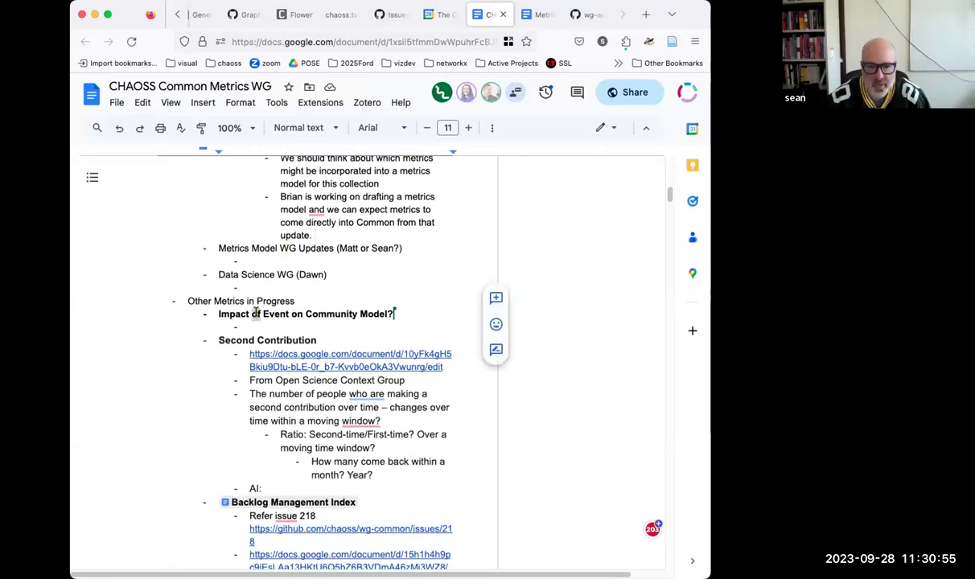
triple_click(255, 313)
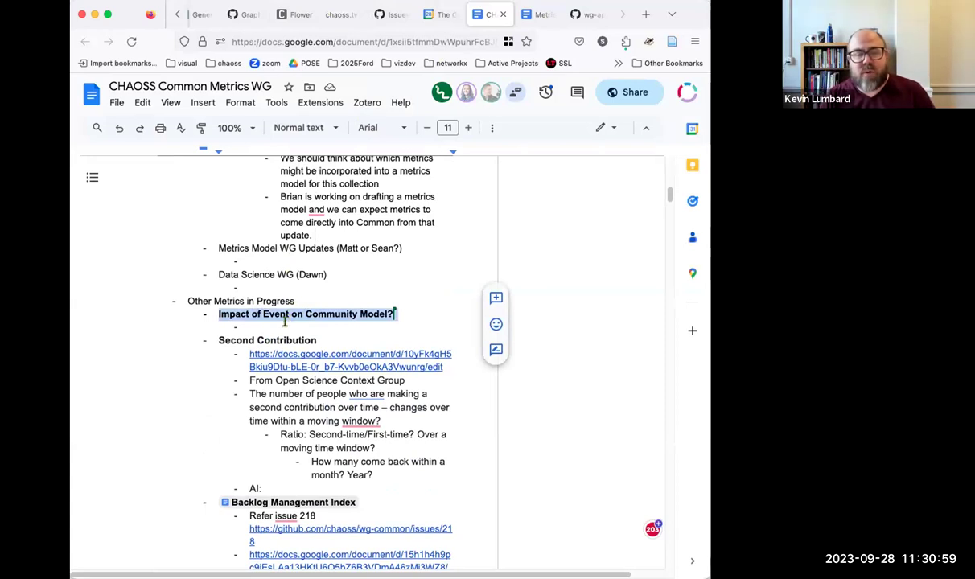
left_click(393, 315)
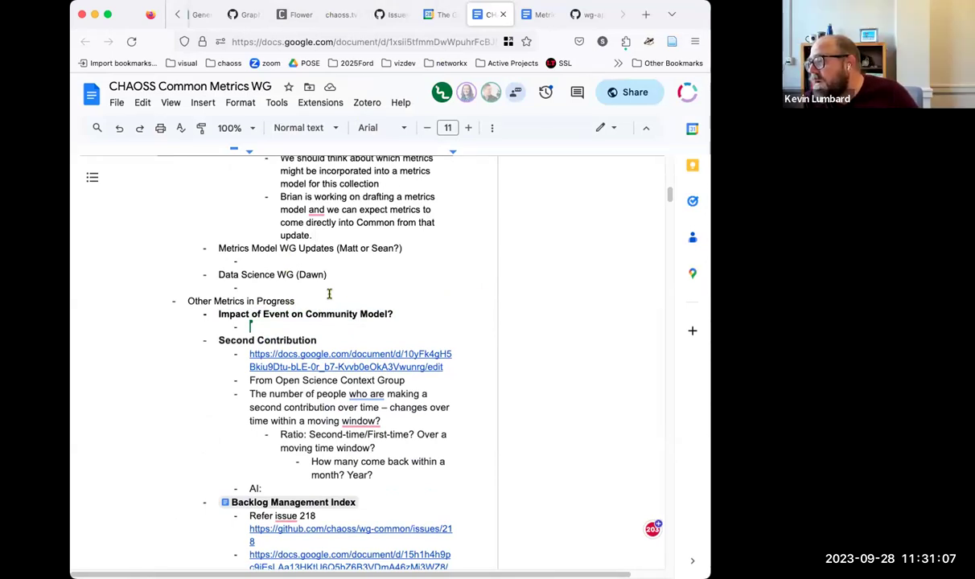
Step: Add '(see above)' under Impact of Event on Community Model?
type("see above")
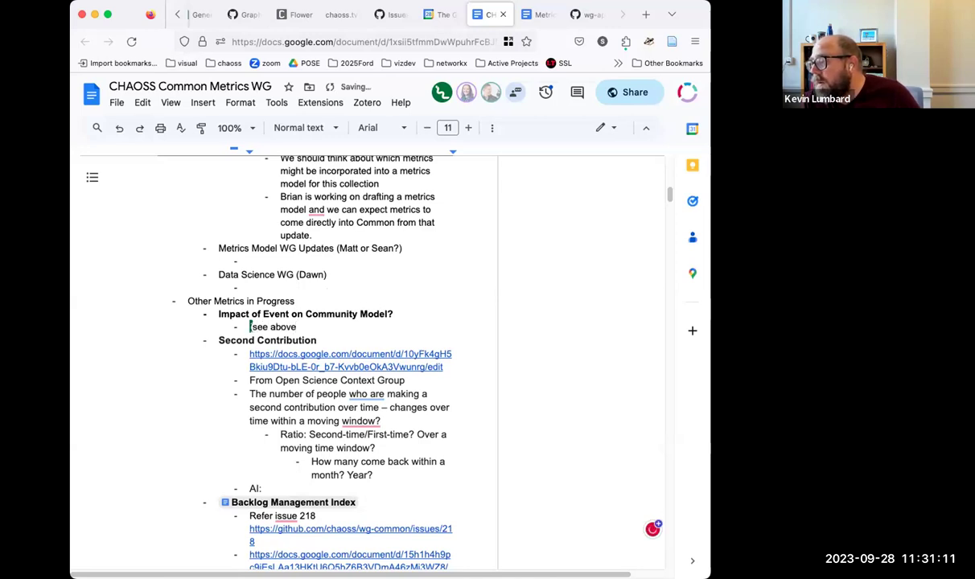
type(")")
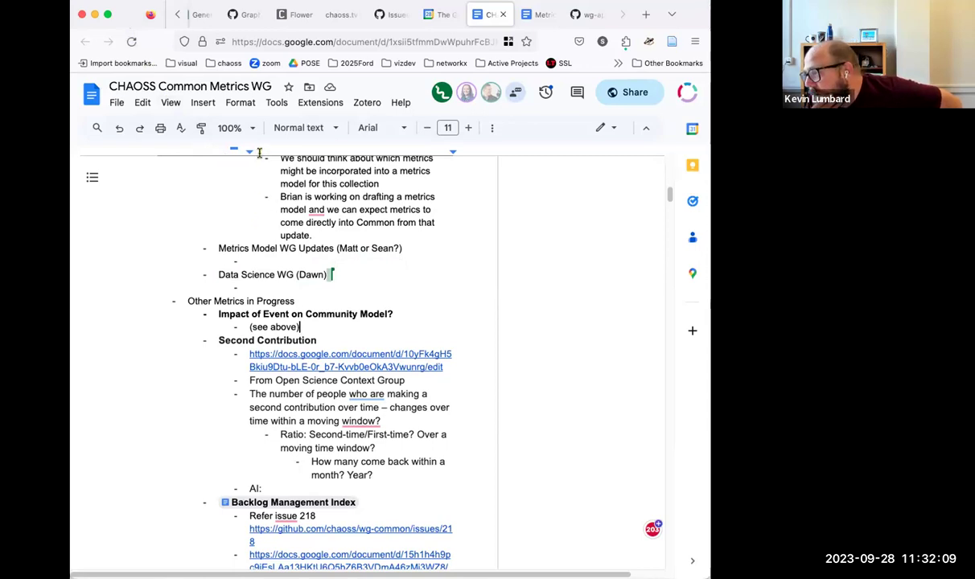
left_click(309, 259)
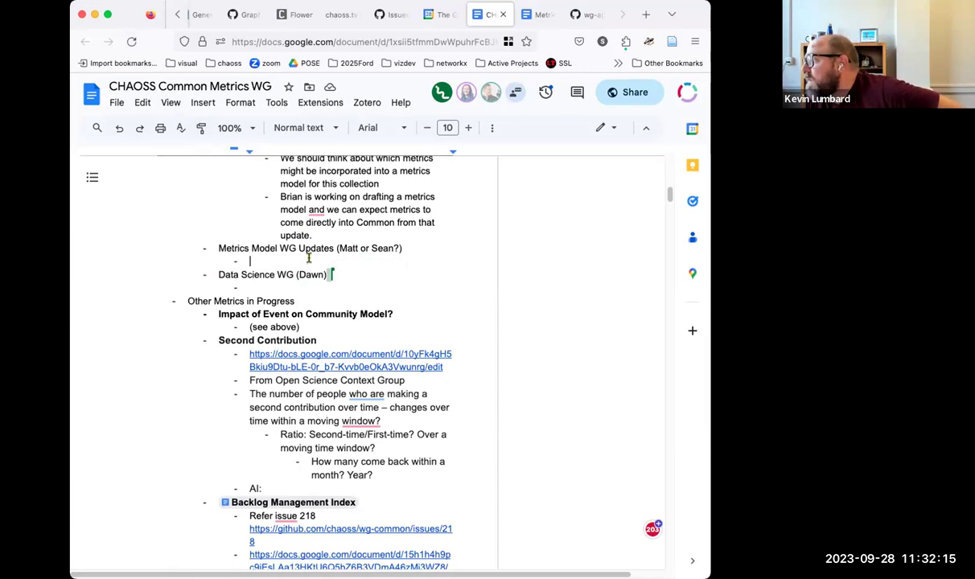
left_click(306, 288)
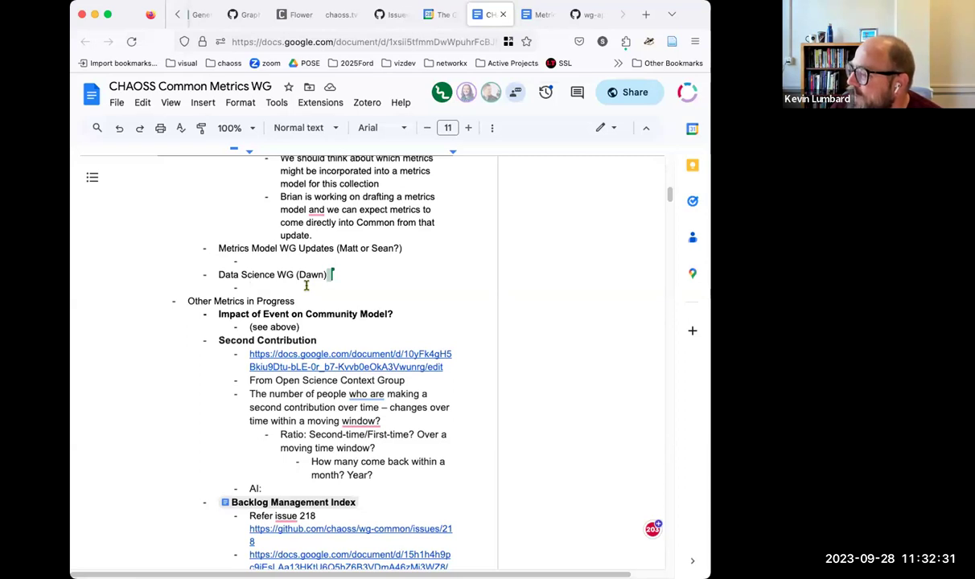
left_click(265, 262)
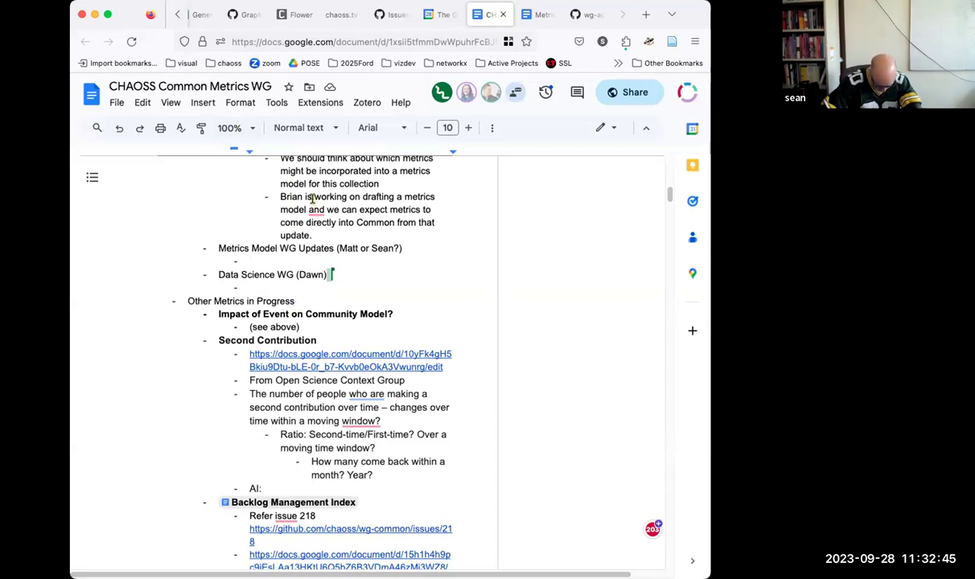
mouse_move(312, 207)
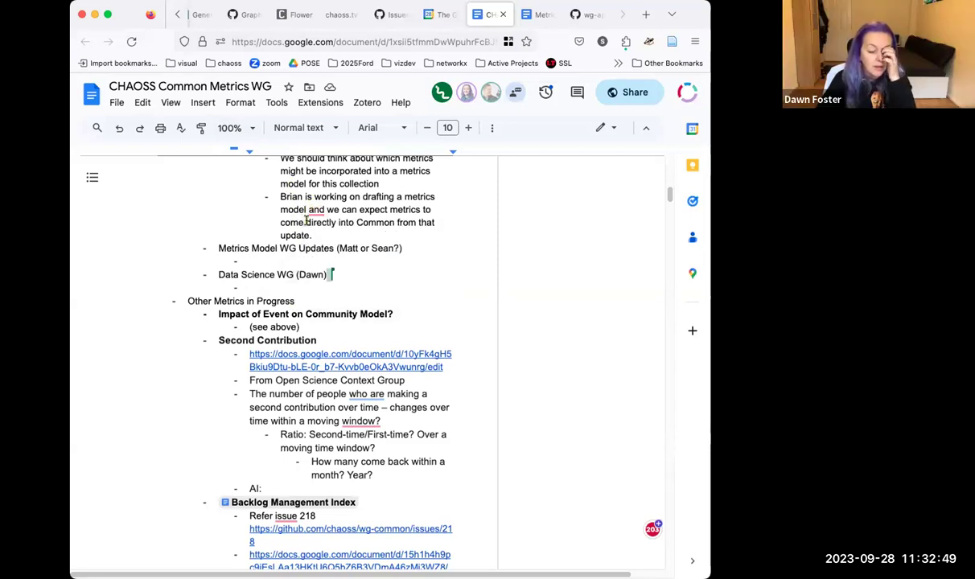
left_click(316, 262)
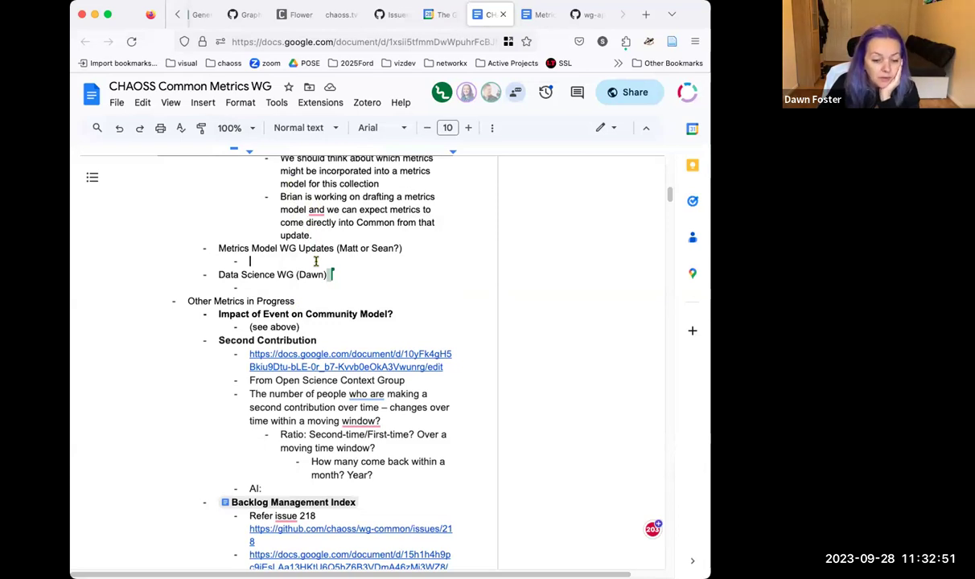
Step: Log three notes: Open Euler discussion was prominent, OSS-EU updates, no new metrics besides a viability PR
type("open Eul")
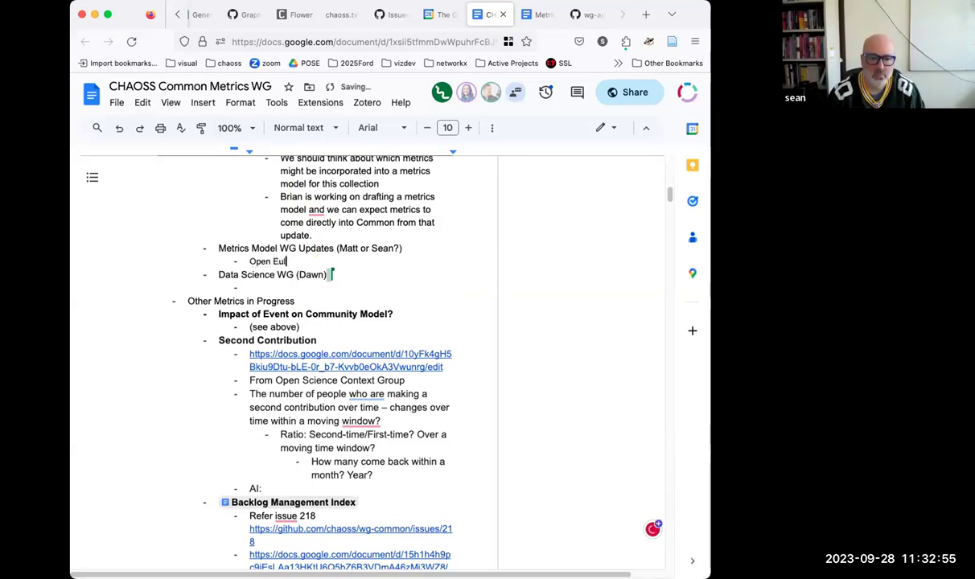
type("er Dis")
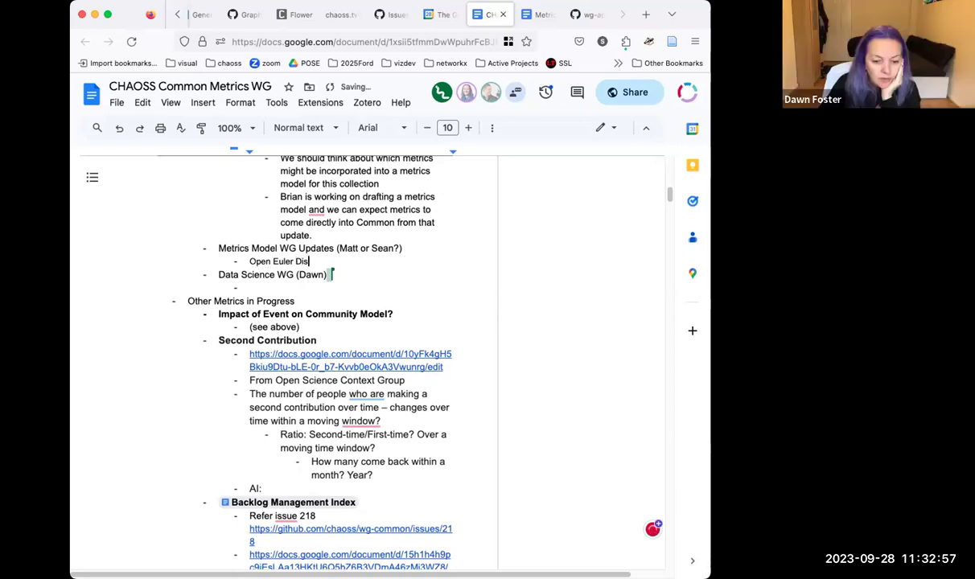
type("cussion was ")
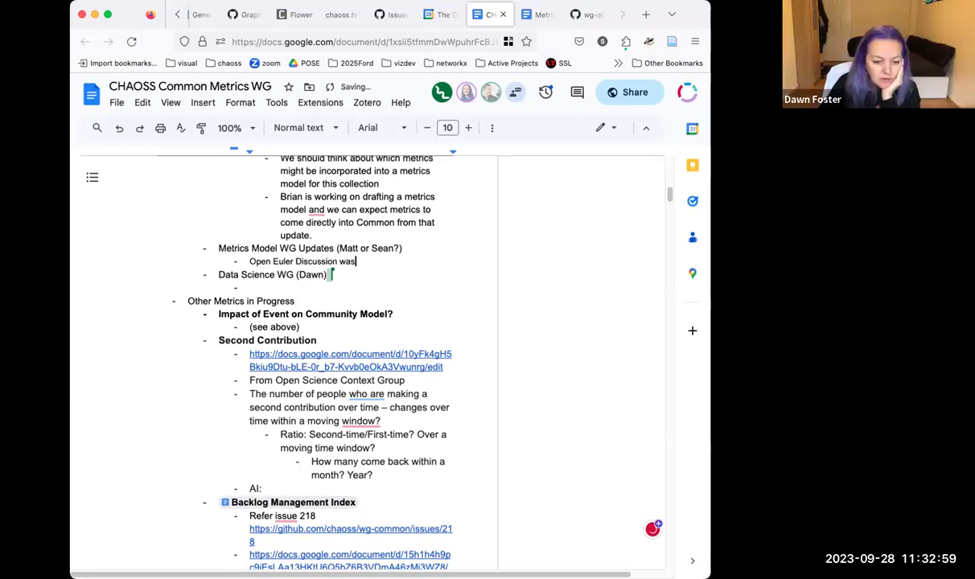
type("pro")
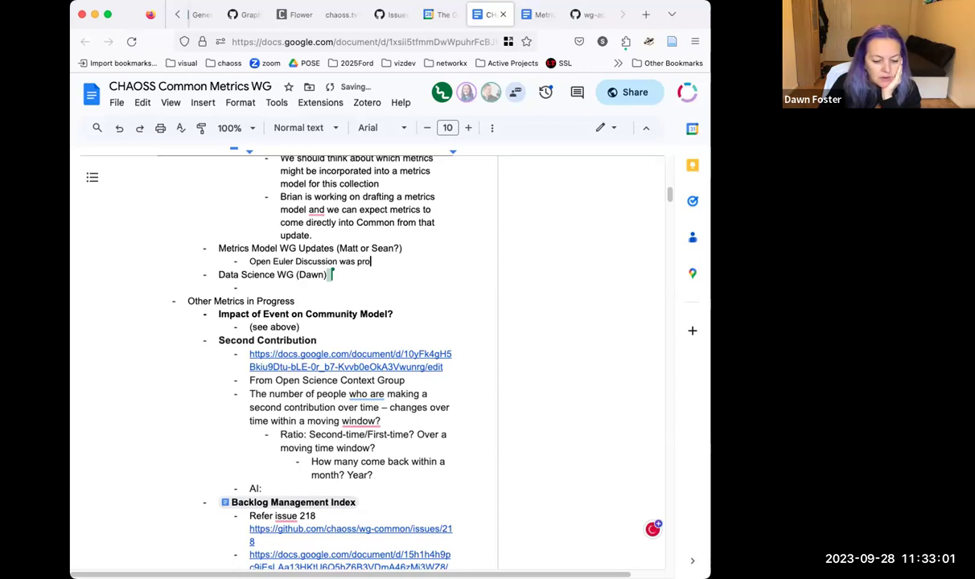
type("minent")
key("Return")
type("OSS-EU updates")
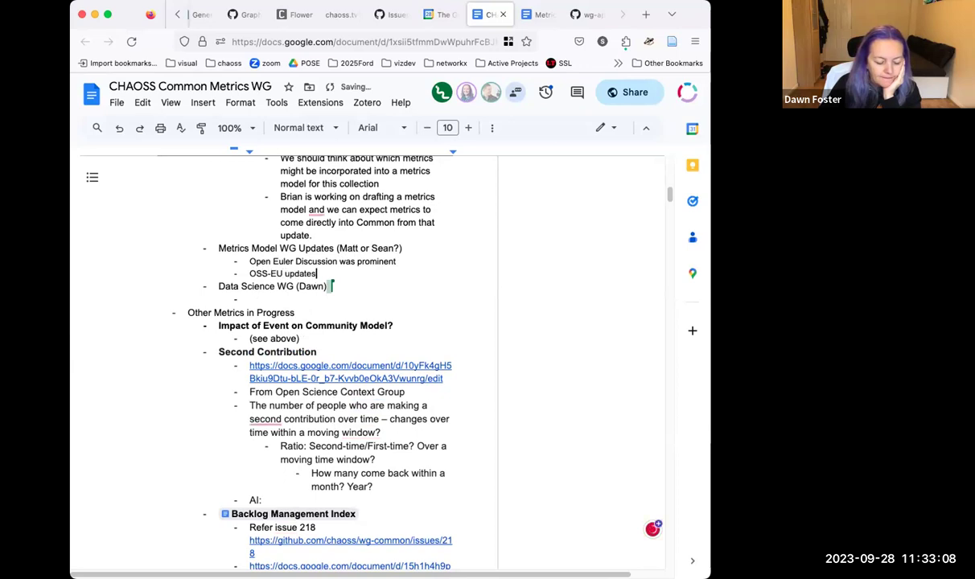
key("Return")
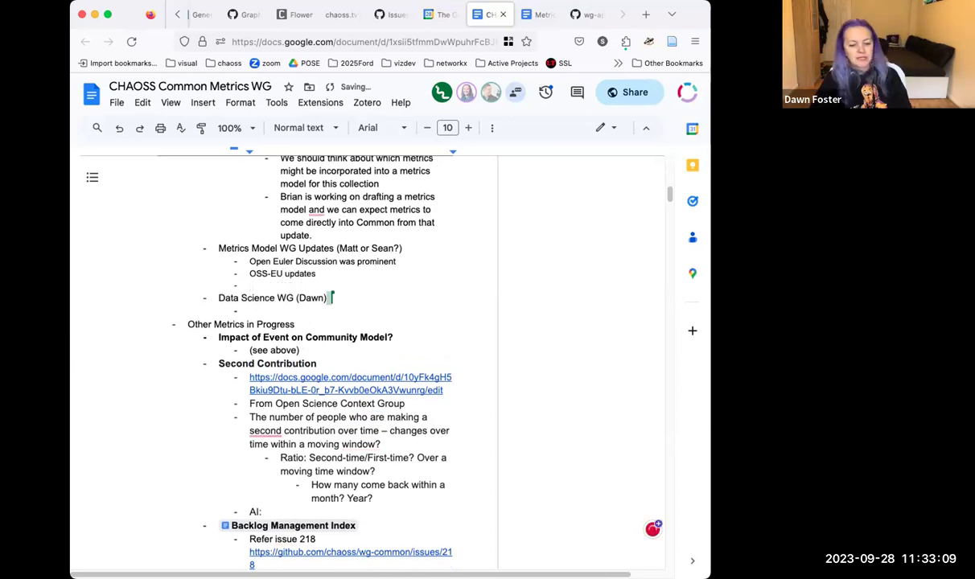
type("No new metrics to discuss, other than a pr for the via")
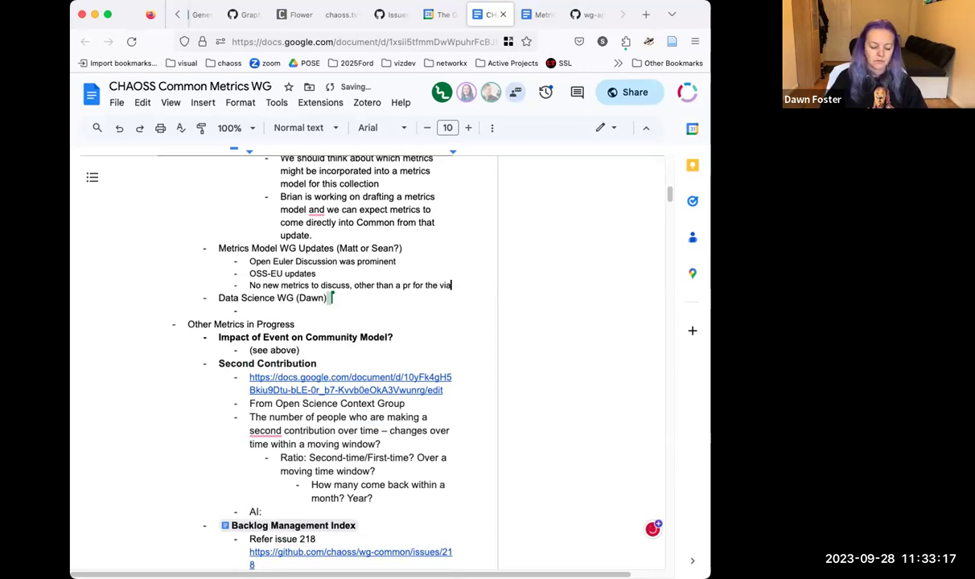
type("bility work.")
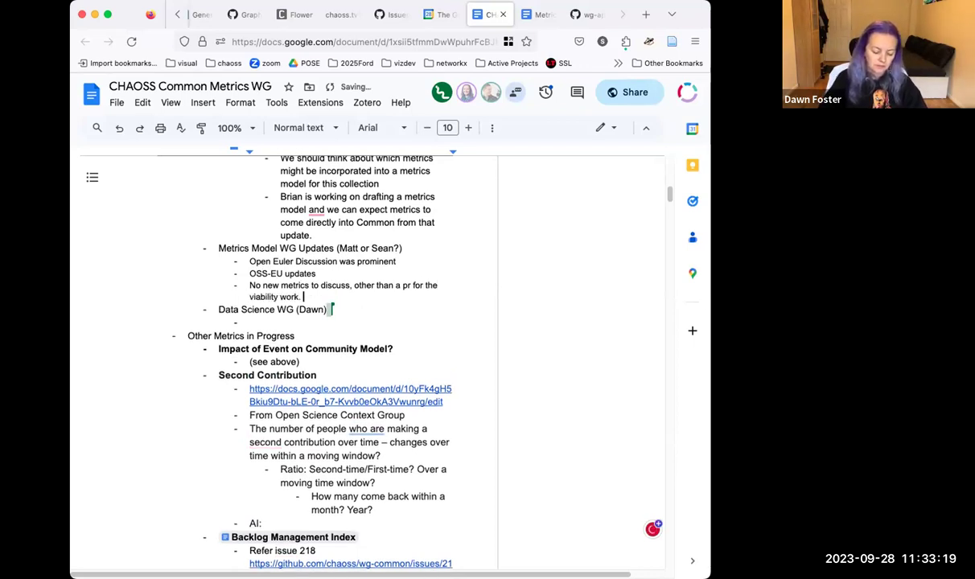
left_click(290, 320)
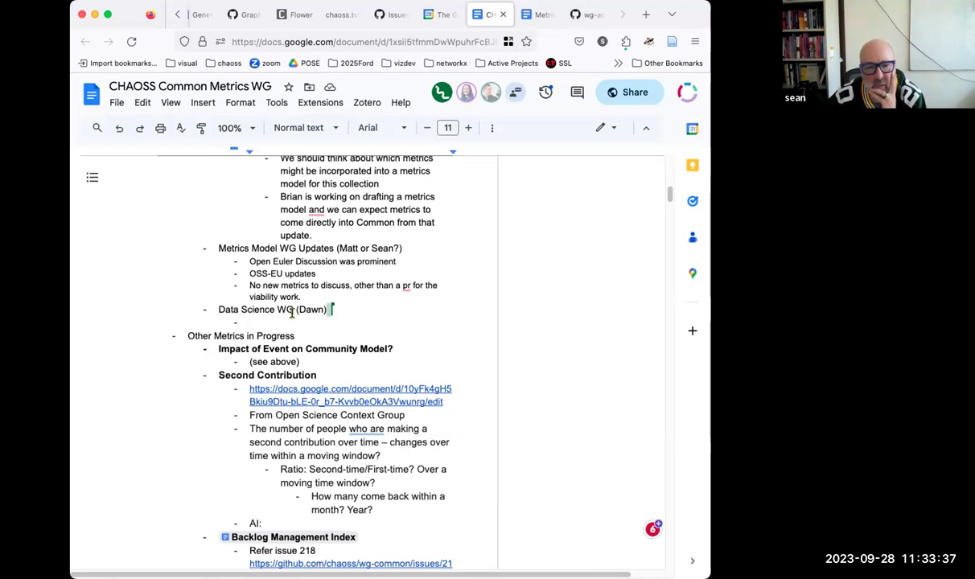
Step: Dismiss the Grammarly suggestion and return to the empty bullet under Data Science WG
left_click(370, 429)
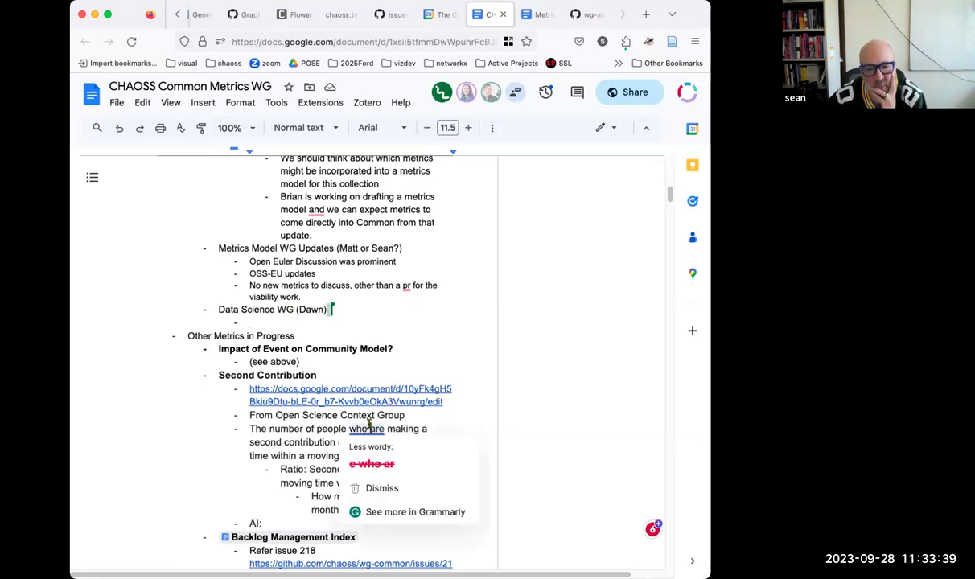
left_click(312, 323)
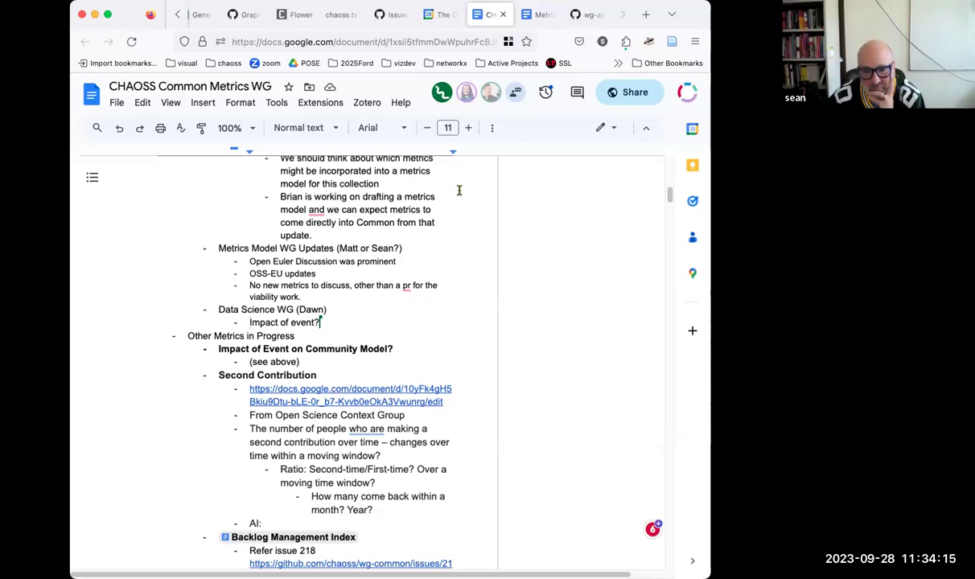
scroll(460, 190, "up", 10)
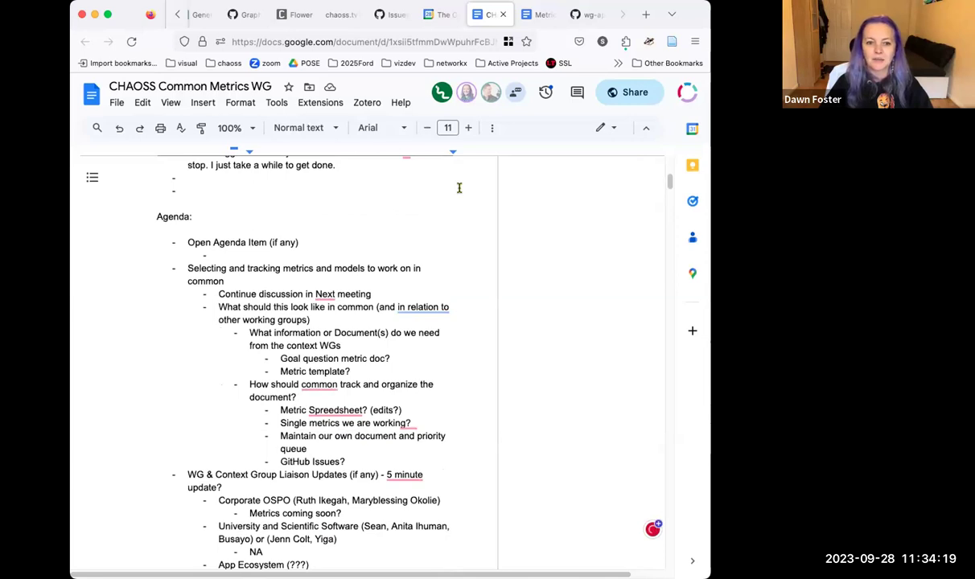
scroll(460, 187, "down", 1)
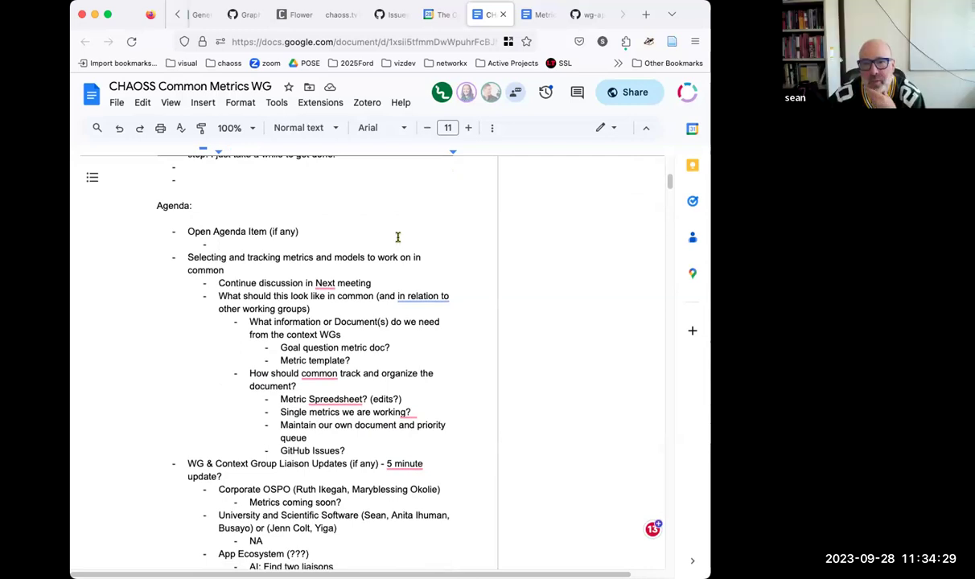
scroll(407, 213, "down", 4)
scroll(406, 213, "down", 4)
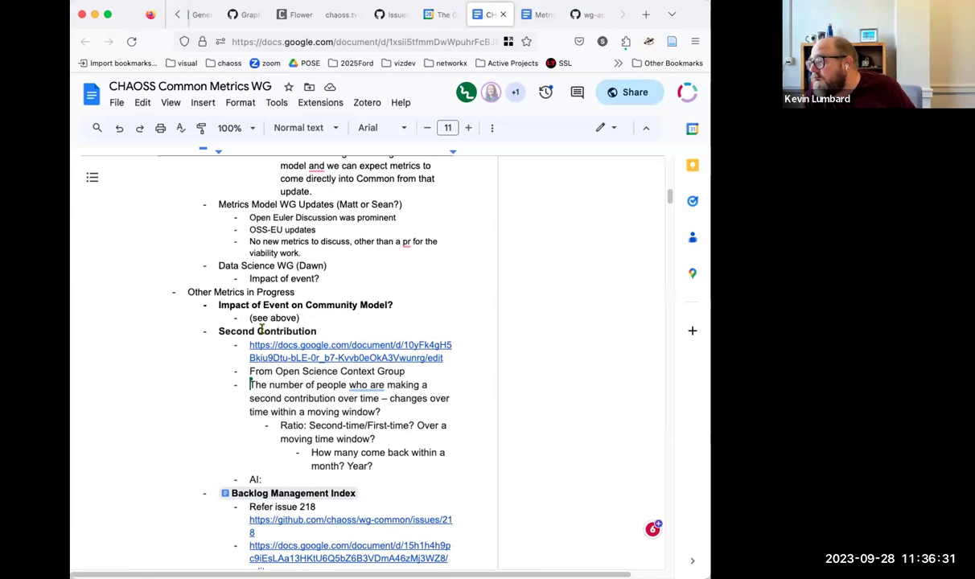
right_click(261, 329)
left_click(258, 326)
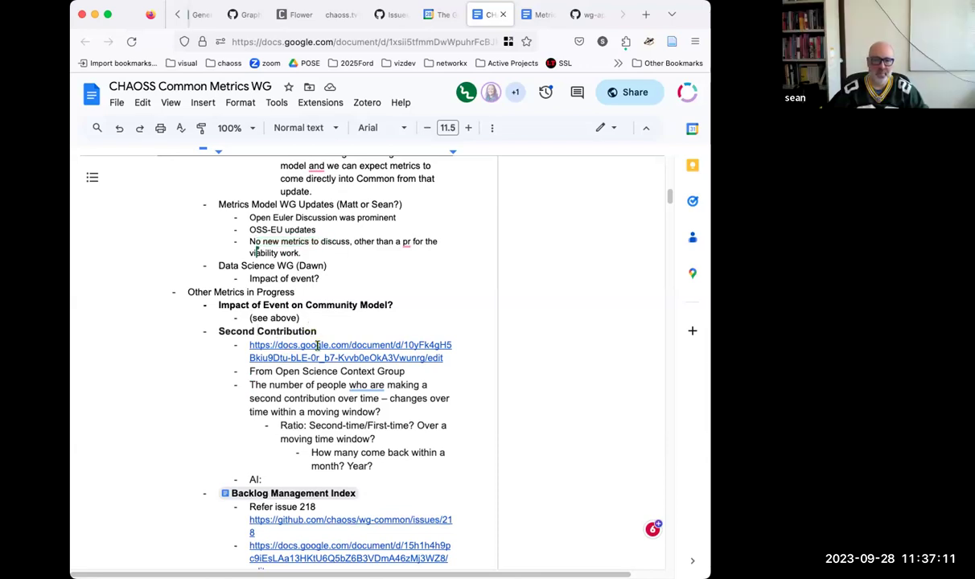
Step: Scroll to the Backlog Management Index bullet under Other Metrics in Progress
scroll(326, 333, "down", 5)
scroll(337, 331, "up", 2)
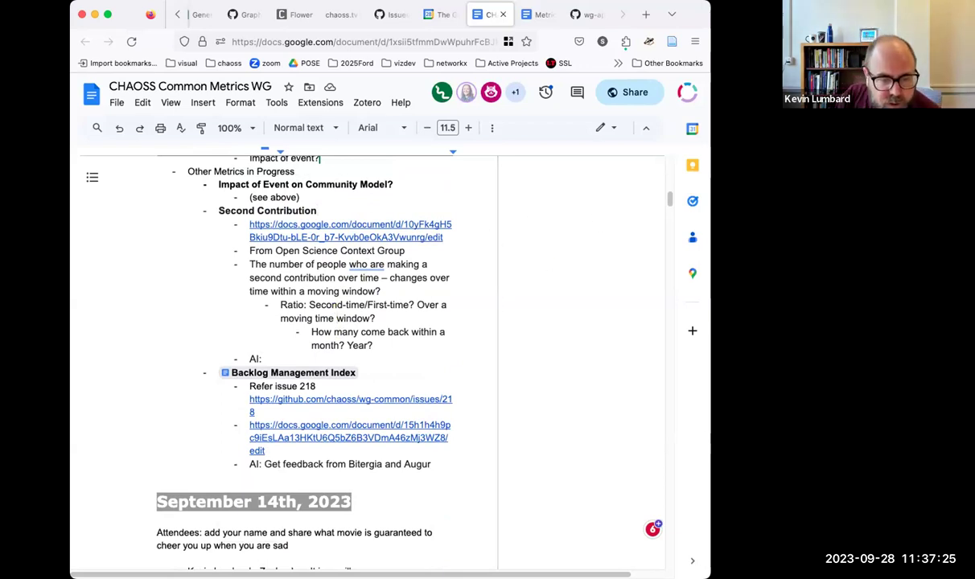
Step: Open the linked Second Contributions document and scroll through its contents
left_click(333, 238)
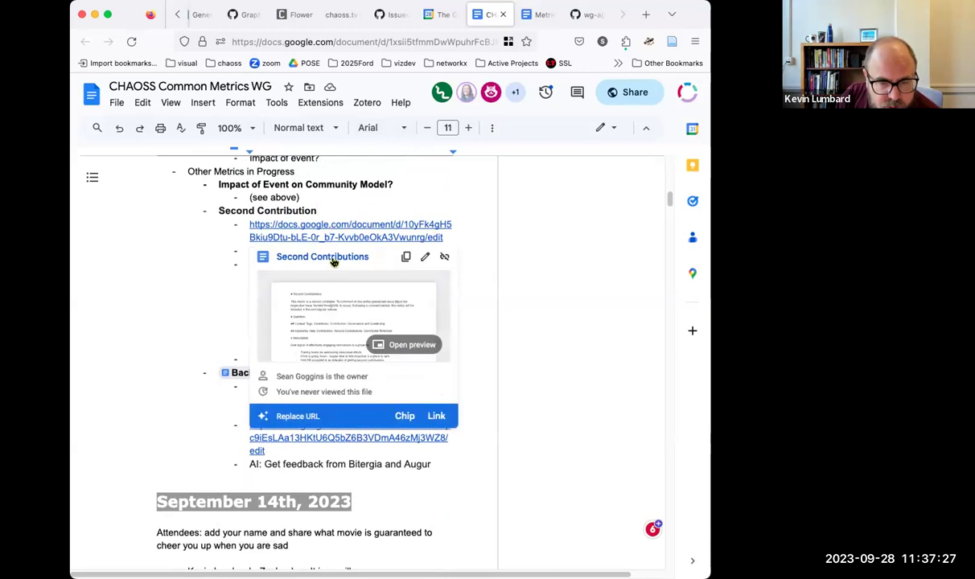
left_click(333, 259)
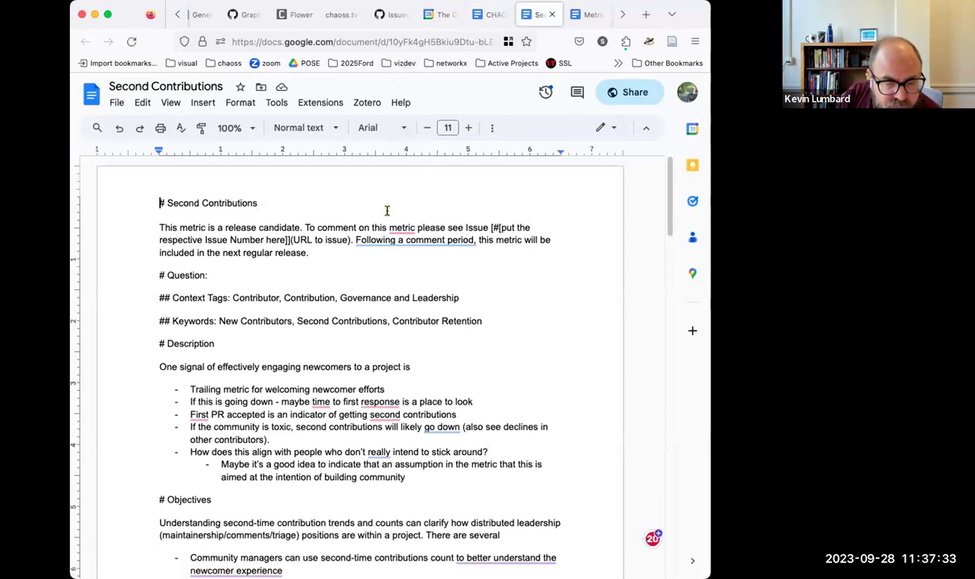
mouse_move(401, 236)
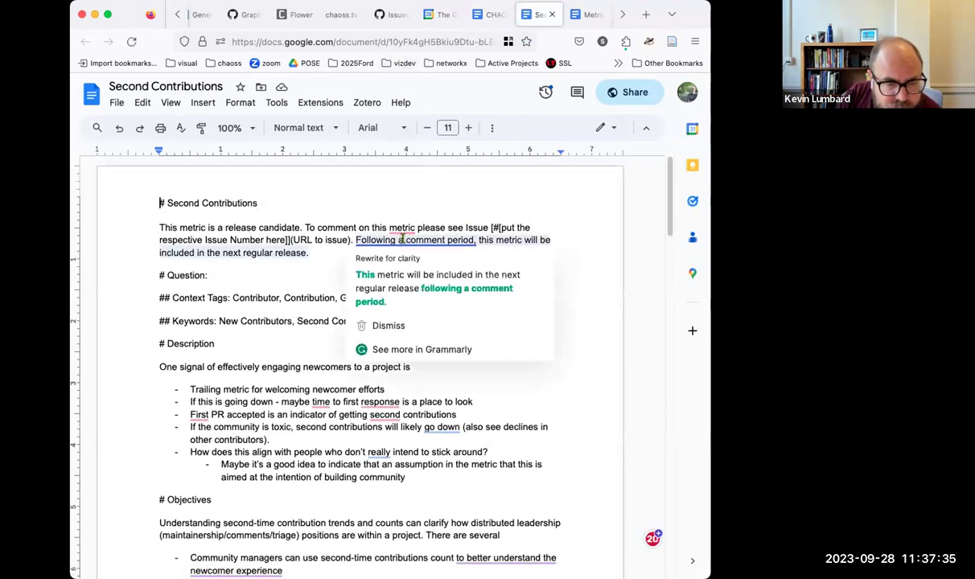
scroll(347, 201, "down", 3)
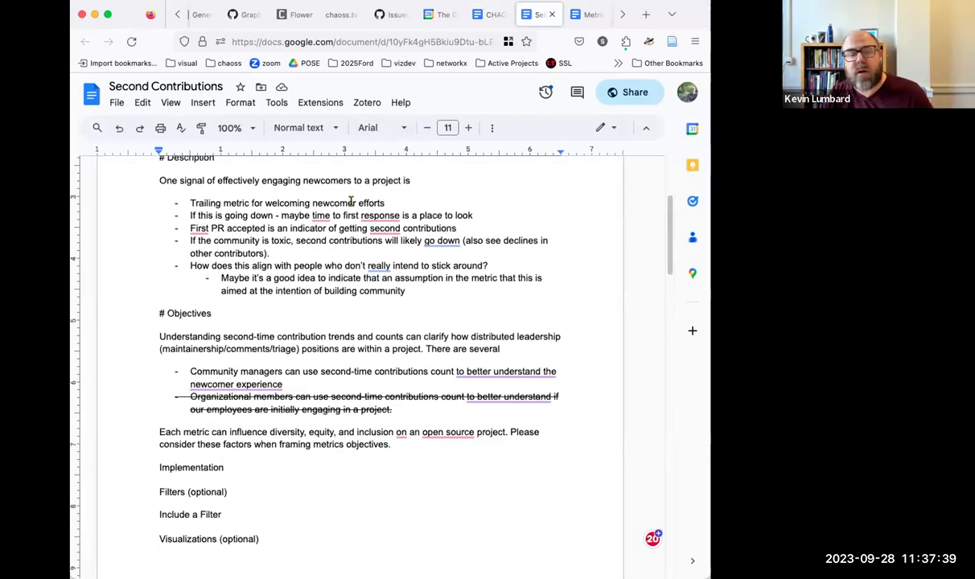
scroll(351, 201, "down", 1)
scroll(352, 200, "down", 10)
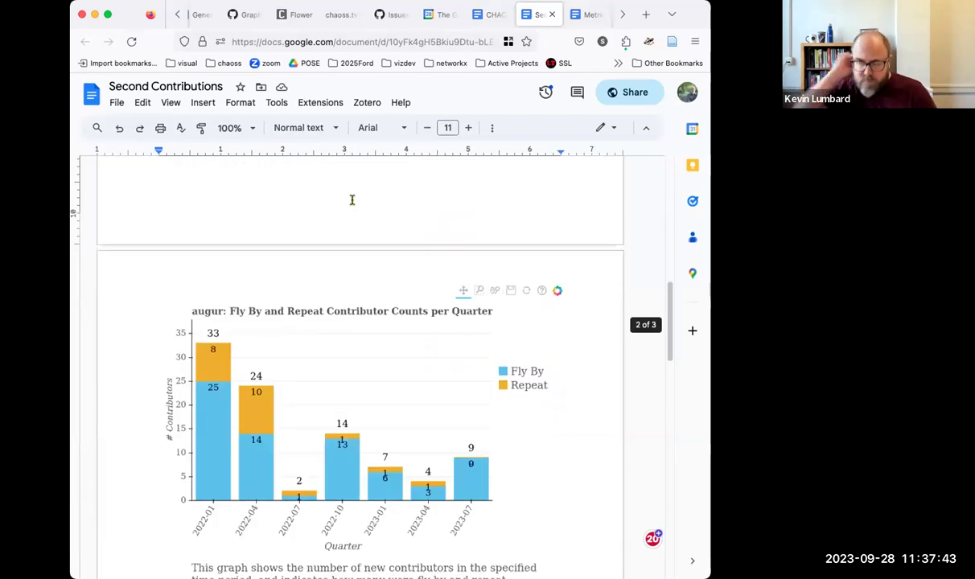
scroll(352, 199, "down", 10)
scroll(352, 199, "down", 5)
scroll(352, 199, "up", 15)
scroll(352, 200, "up", 8)
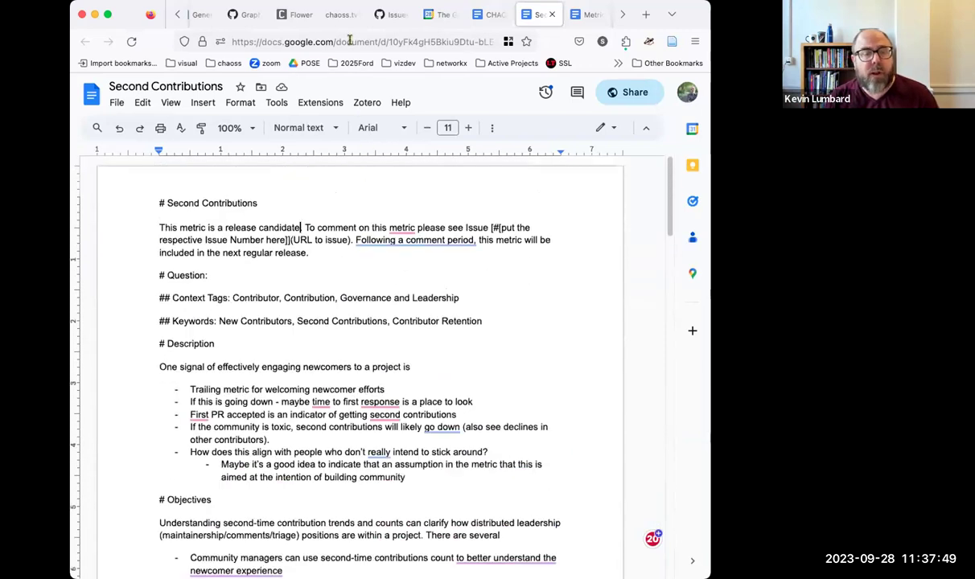
Step: Dismiss the address-bar suggestions and go back to the CHAOSS Common Metrics WG notes
left_click(350, 41)
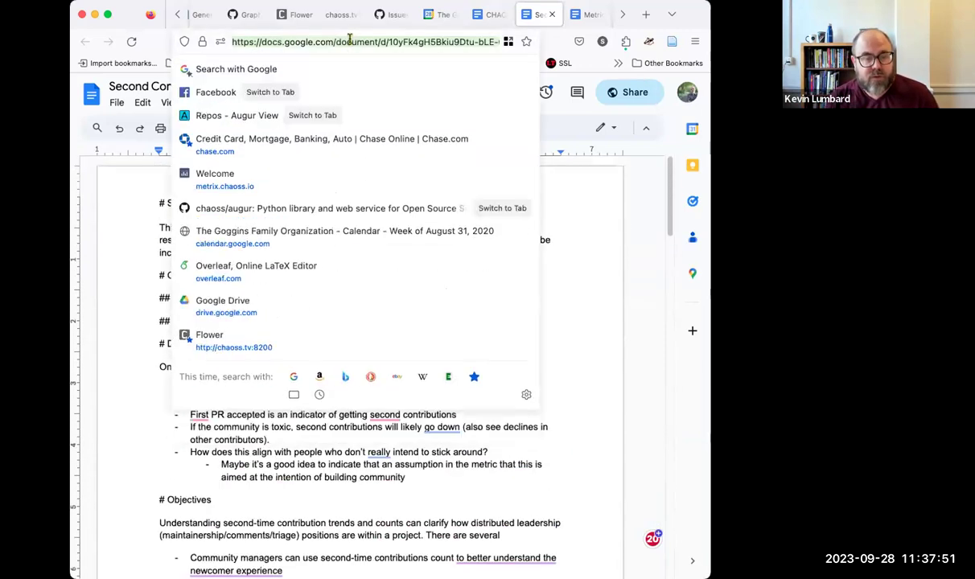
left_click(665, 114)
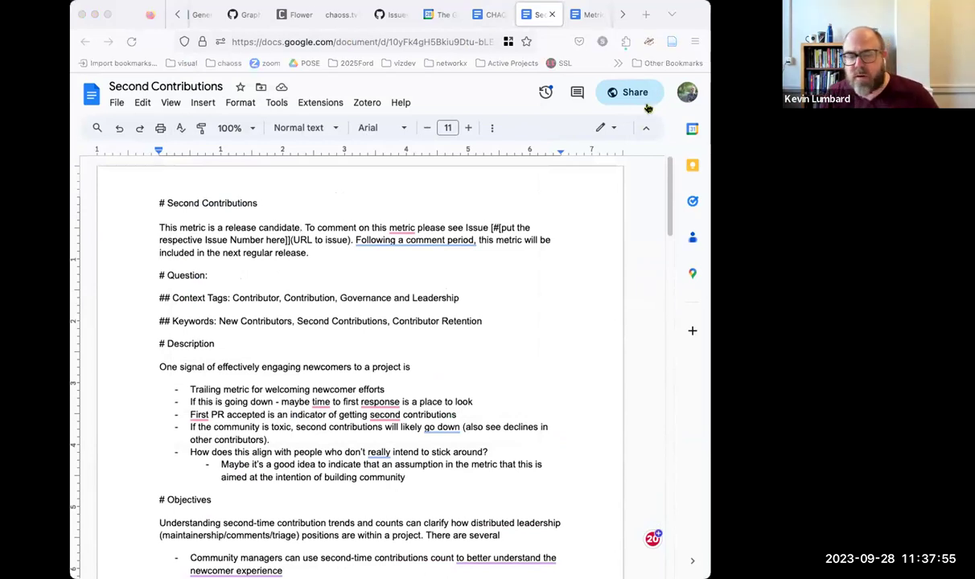
left_click(491, 15)
Step: Open the Backlog Management Index draft from its smart chip and widen the window to show comments
scroll(376, 251, "down", 3)
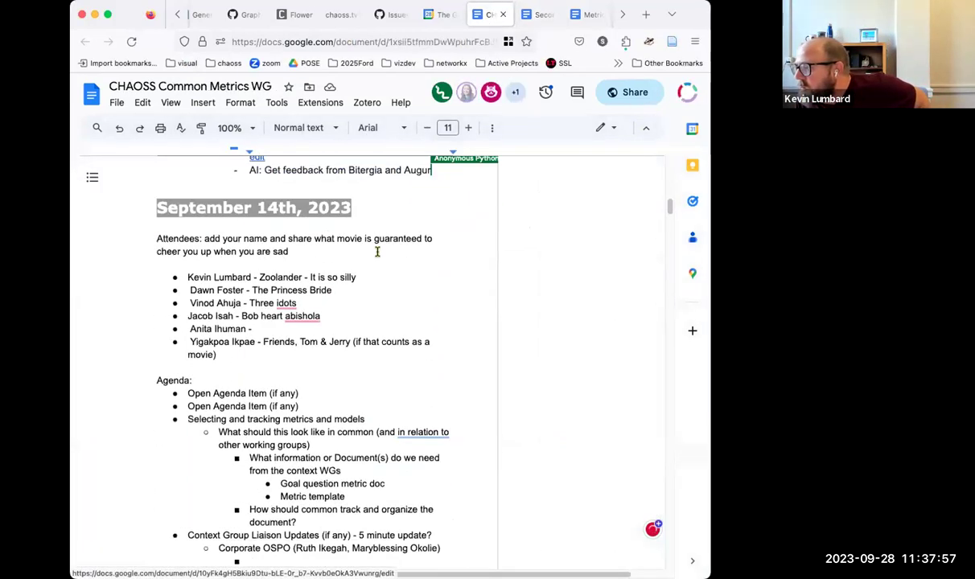
scroll(252, 186, "up", 3)
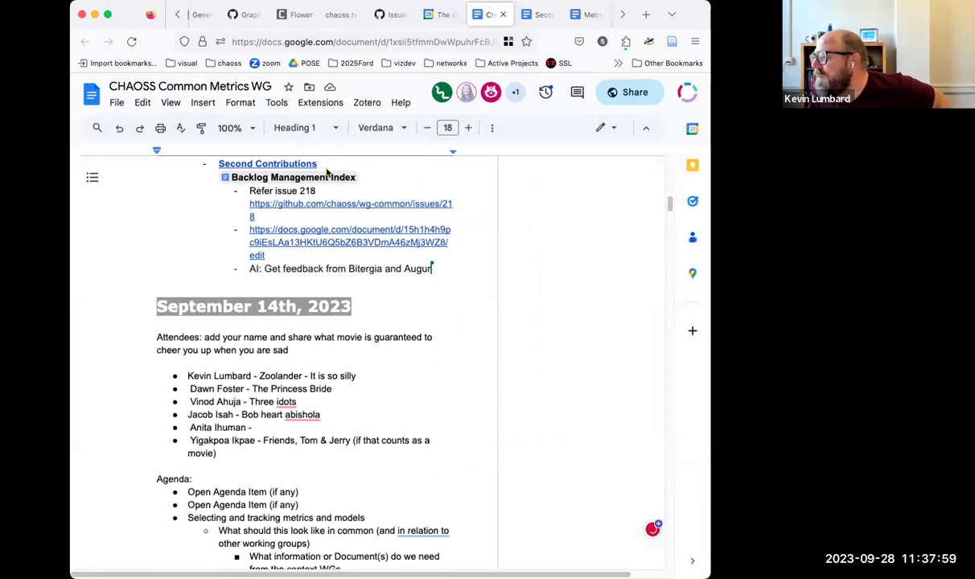
left_click(322, 193)
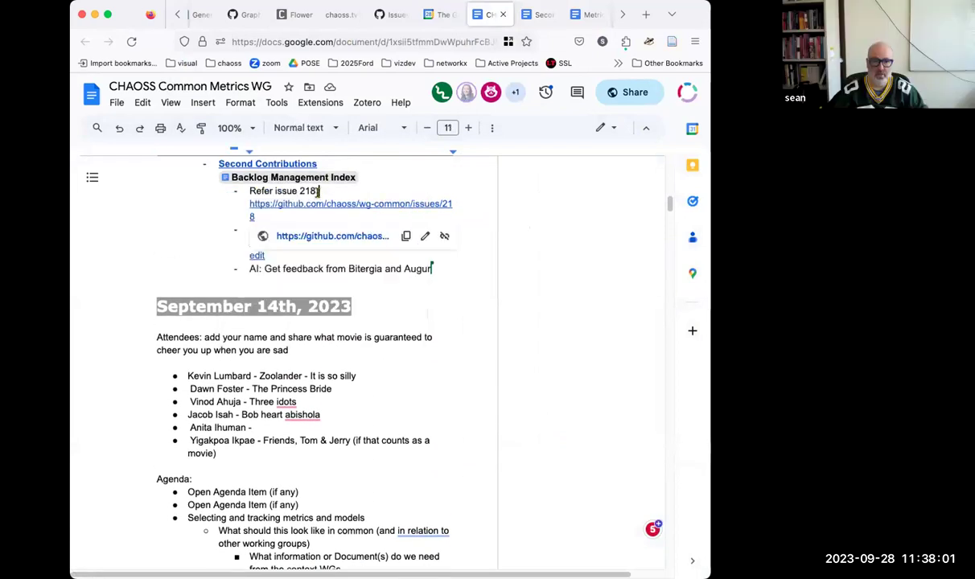
mouse_move(308, 177)
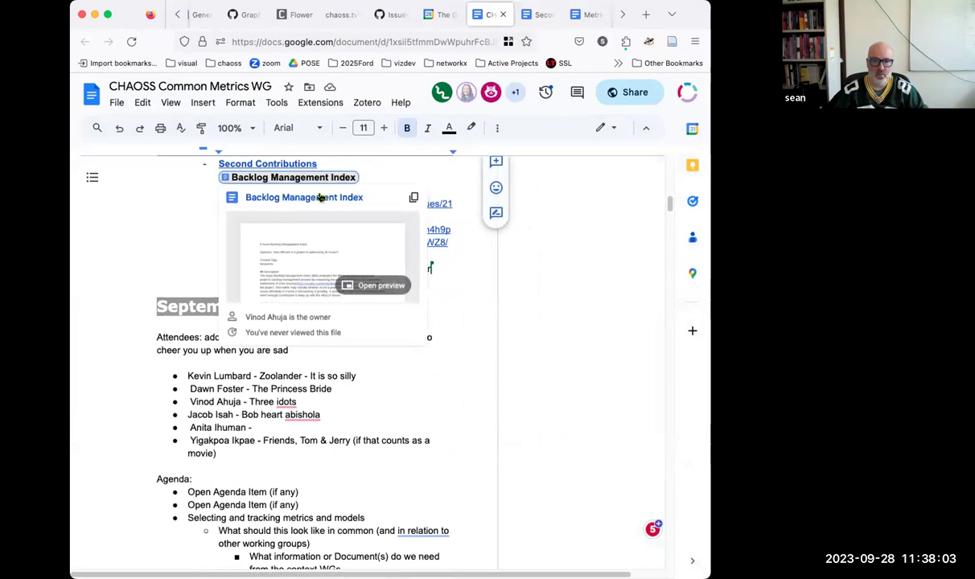
left_click(320, 197)
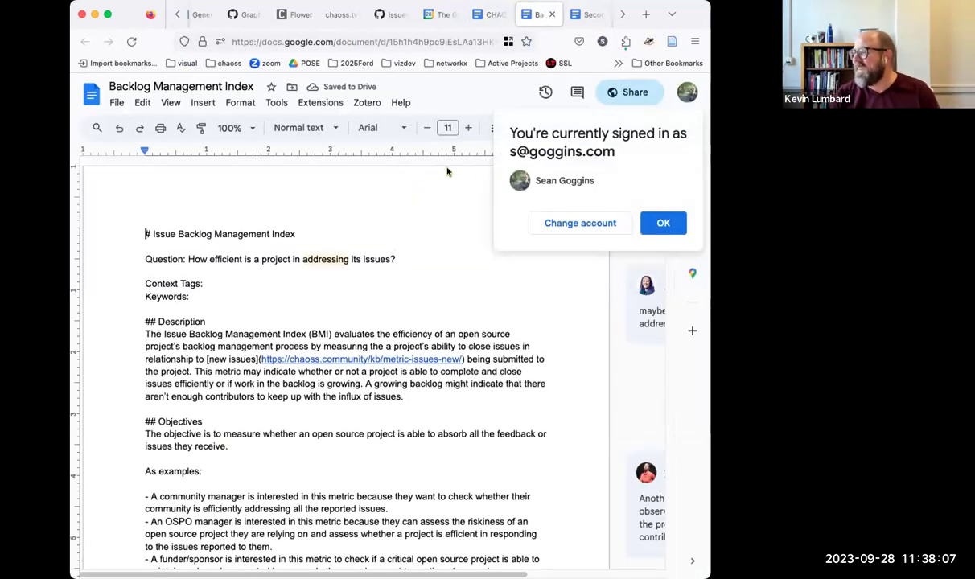
left_click(666, 220)
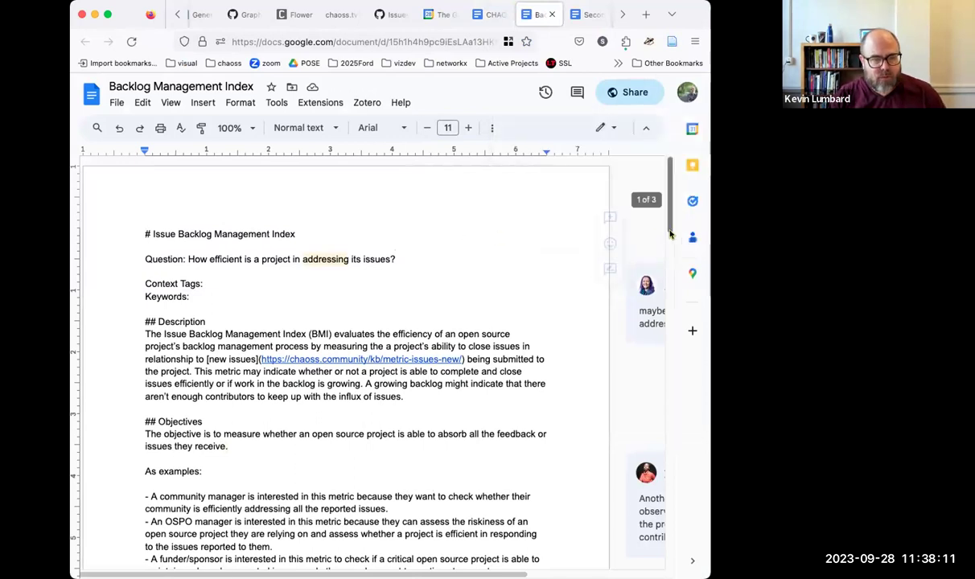
left_click_drag(711, 246, 741, 246)
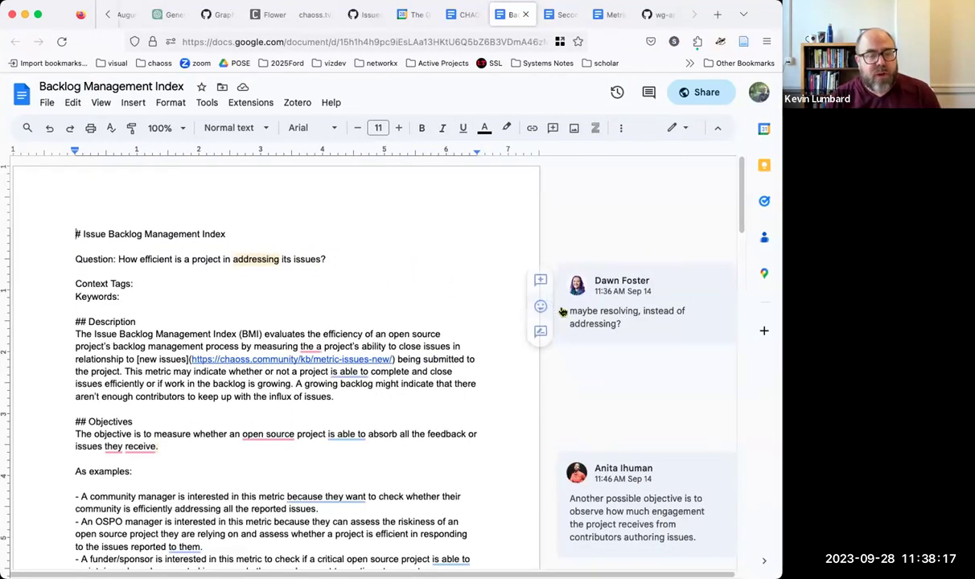
Step: In Suggesting mode, replace 'addressing' with 'resolving' in the Question line
left_click(245, 256)
left_click(679, 127)
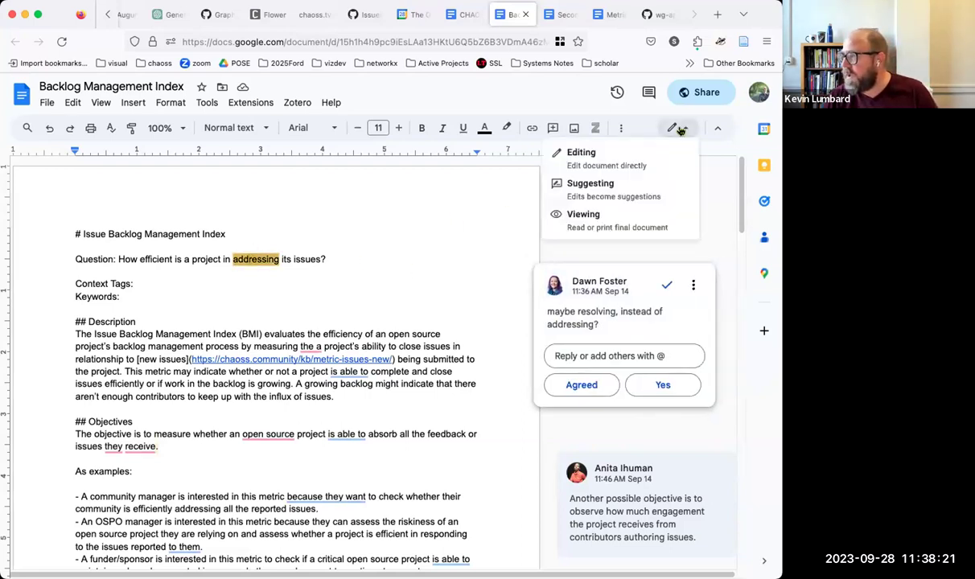
left_click(630, 186)
type("resolve")
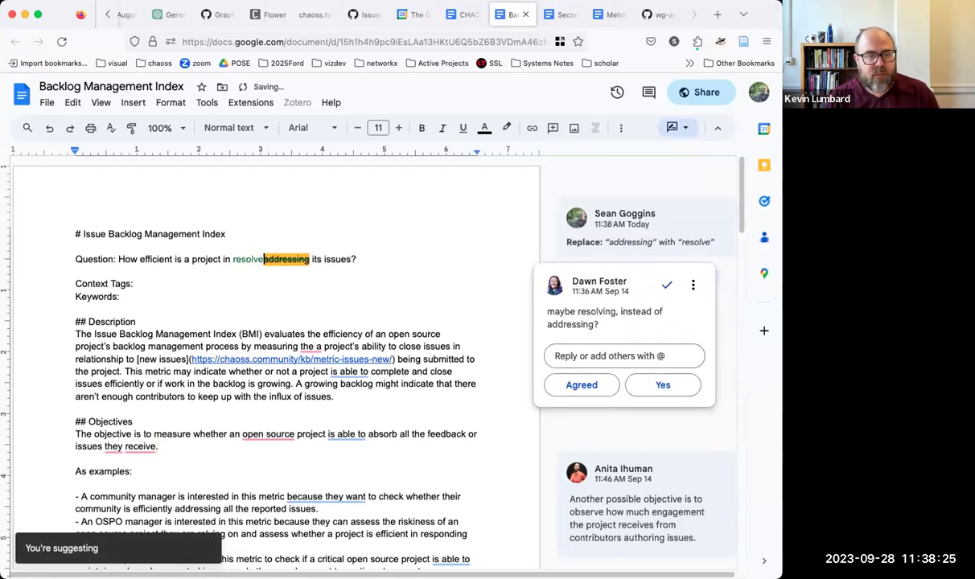
key("BackSpace")
type("ing")
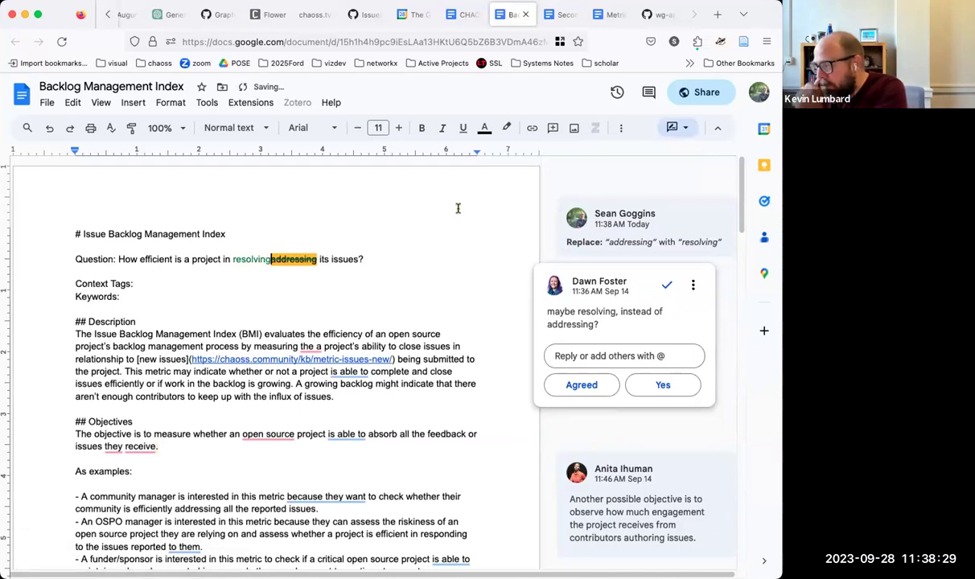
left_click(380, 262)
Step: Accept Grammarly's suggestion of 'the' in place of 'the a' in the Description
key("Down")
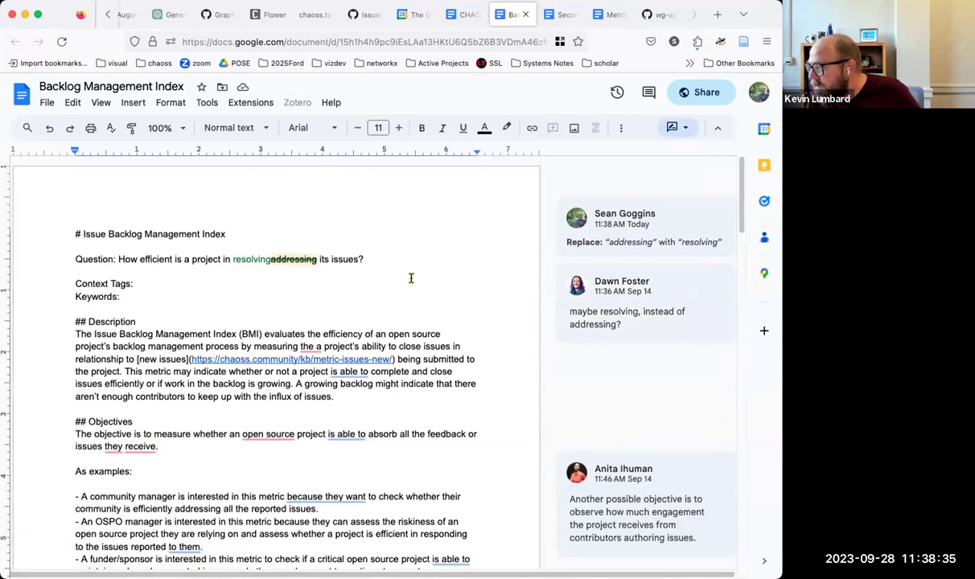
scroll(410, 278, "down", 2)
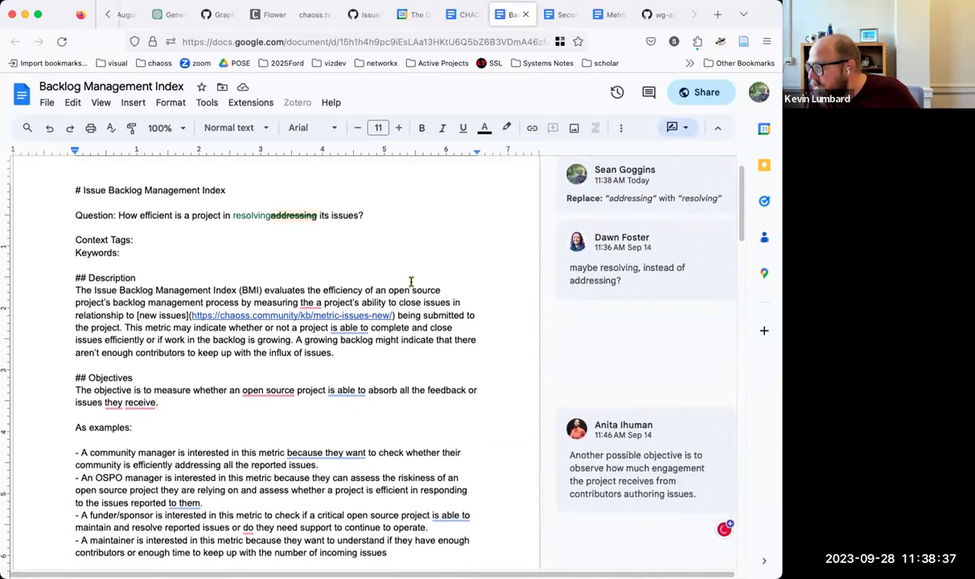
mouse_move(311, 303)
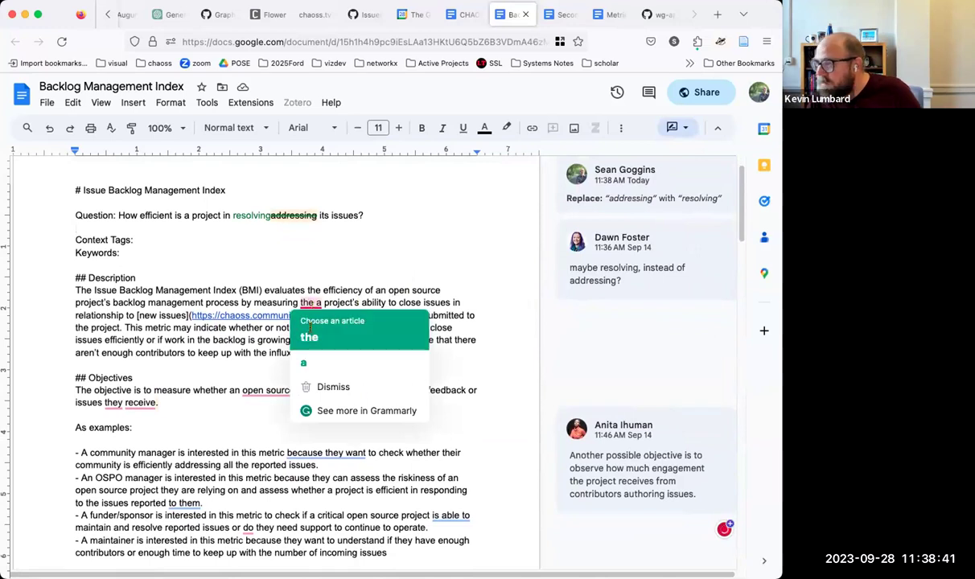
left_click(310, 332)
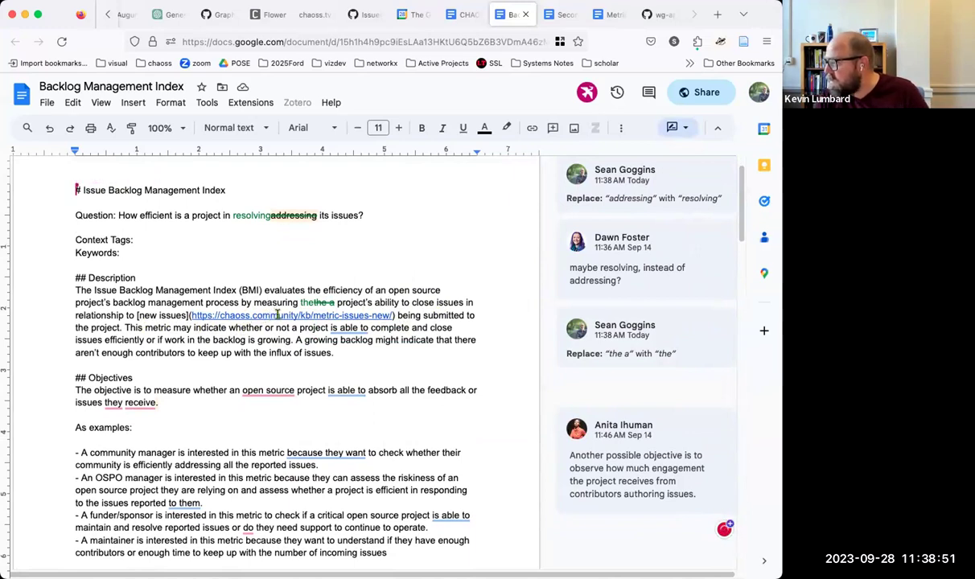
mouse_move(290, 451)
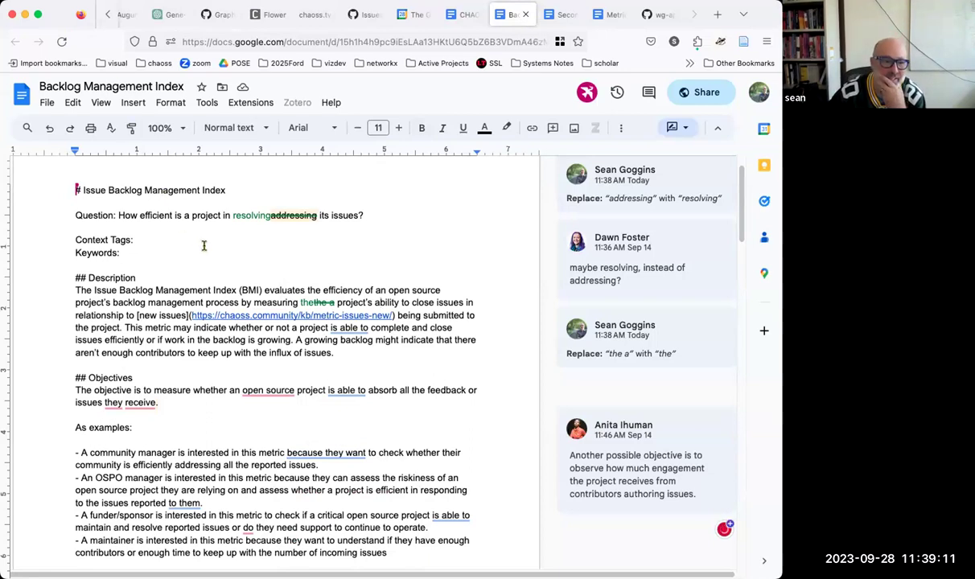
scroll(202, 246, "down", 2)
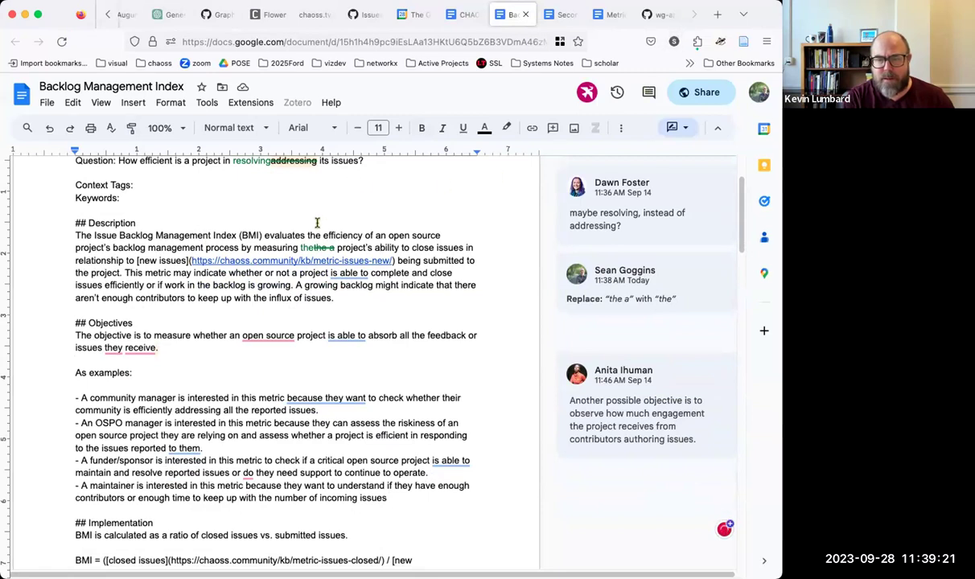
left_click(354, 41)
right_click(370, 41)
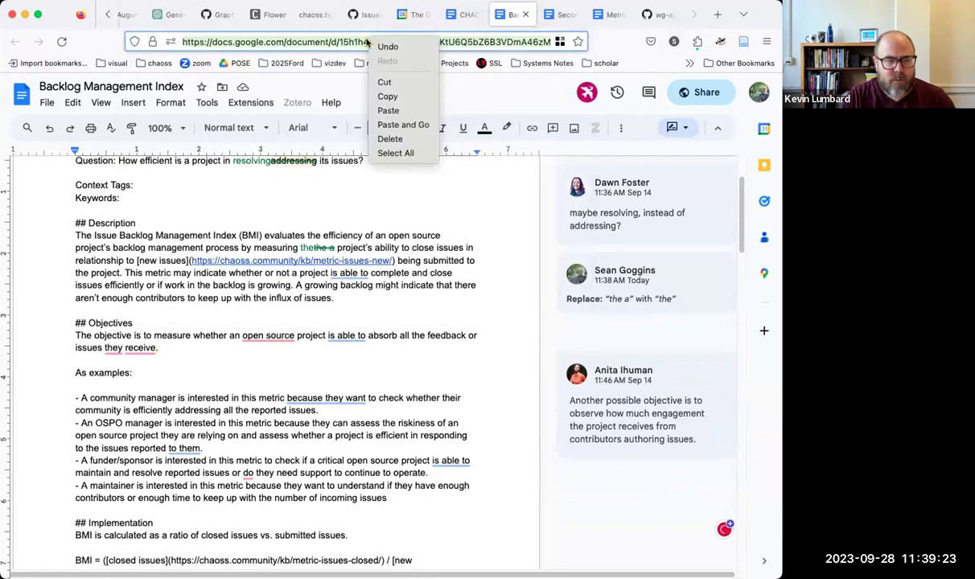
left_click(388, 96)
key("super+Tab")
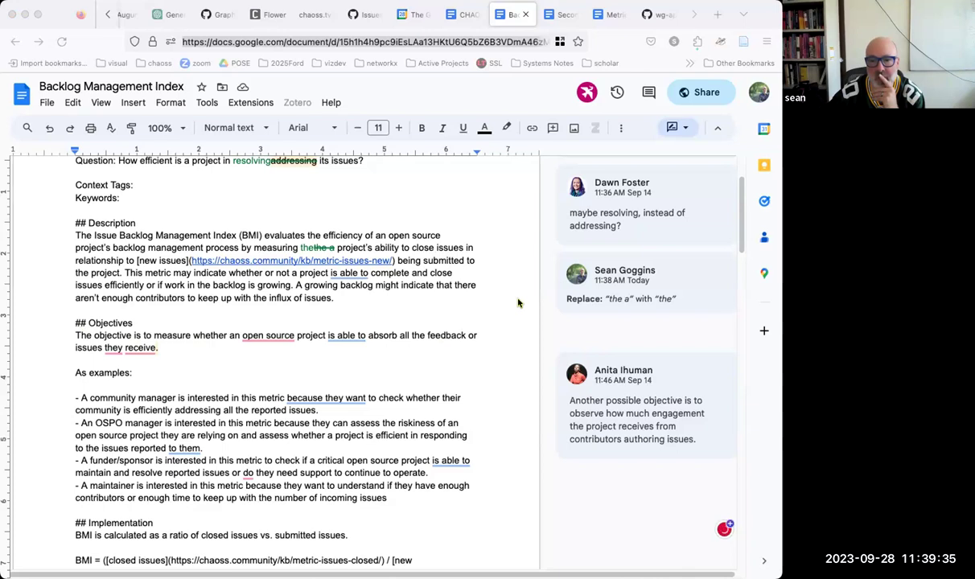
left_click(489, 287)
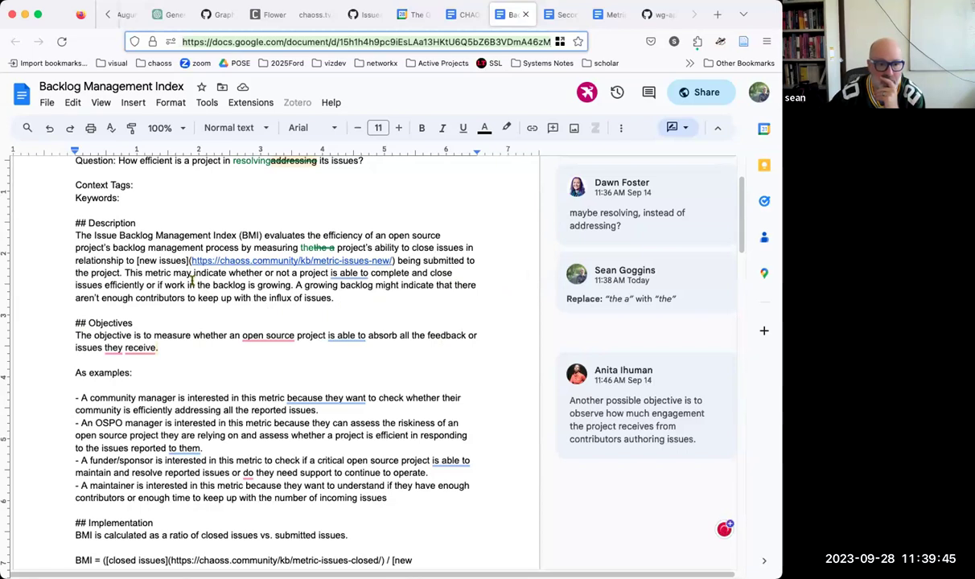
scroll(192, 280, "down", 2)
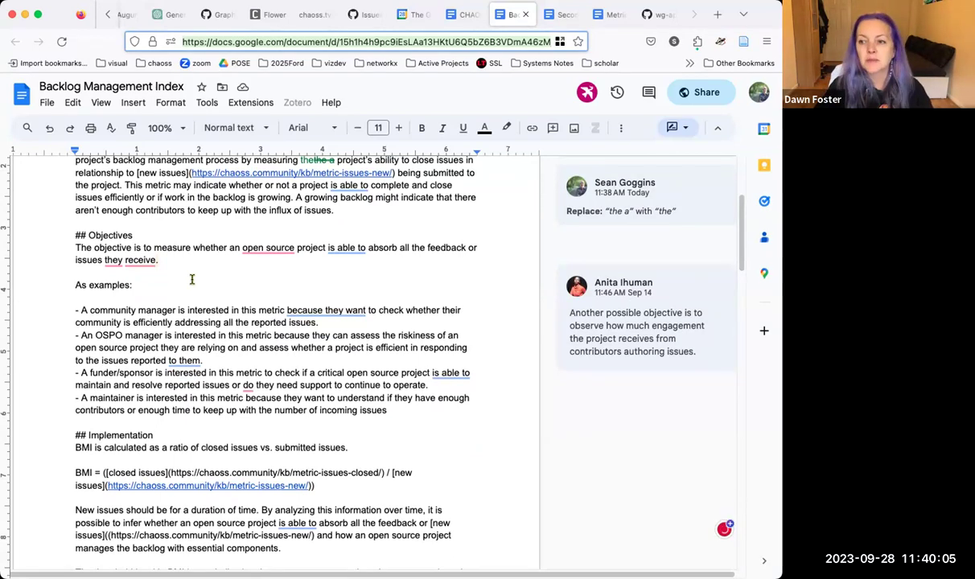
scroll(191, 279, "up", 2)
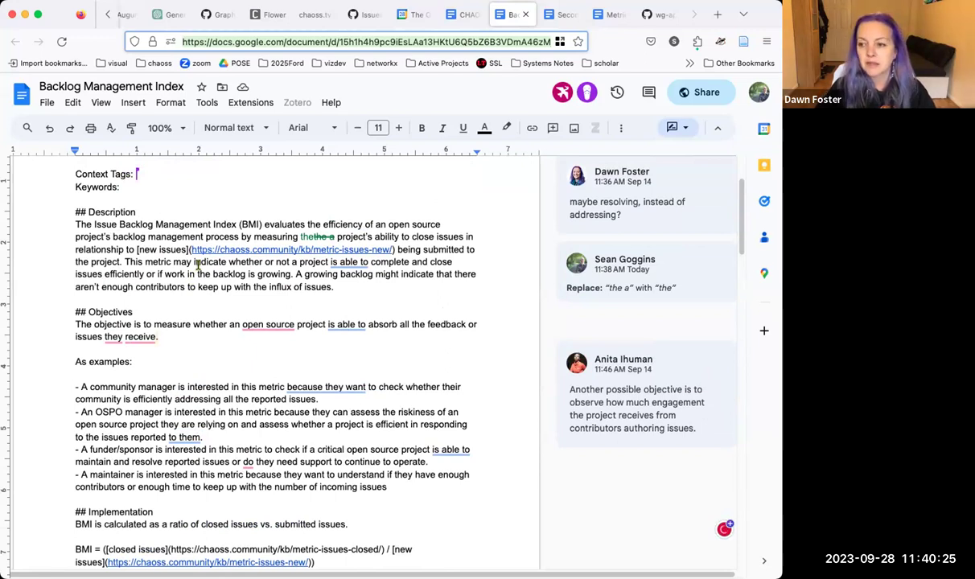
scroll(198, 265, "down", 15)
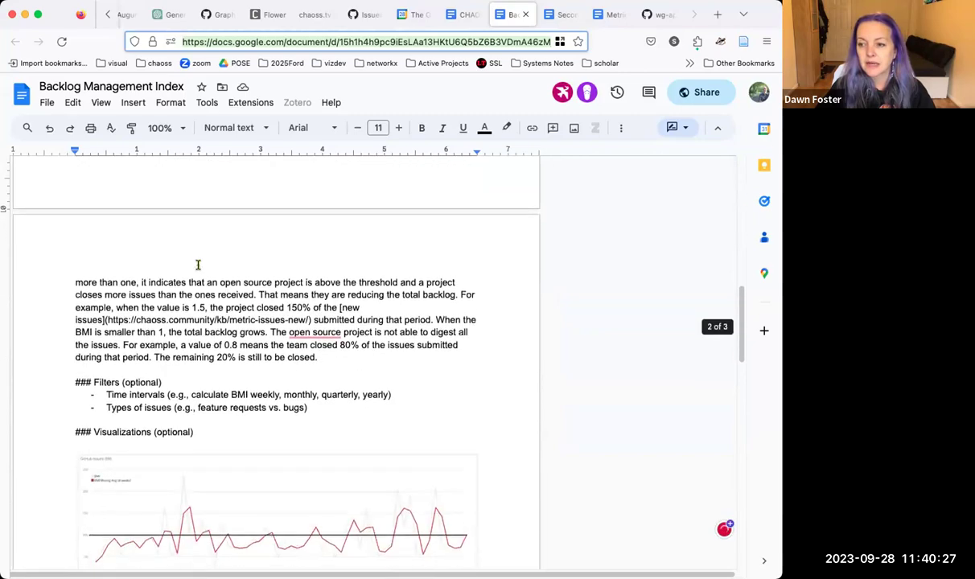
scroll(198, 265, "down", 10)
scroll(198, 266, "up", 8)
scroll(198, 266, "up", 5)
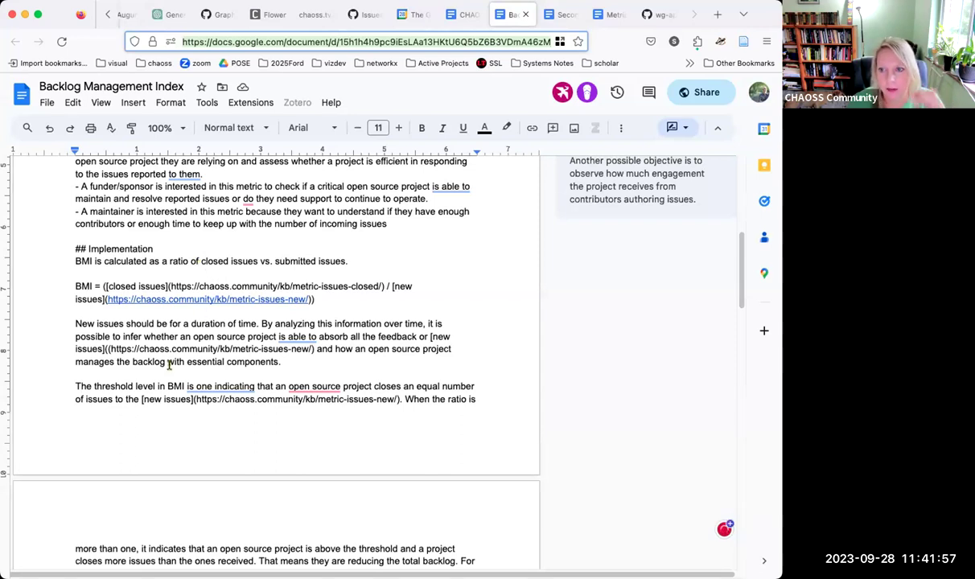
scroll(179, 348, "up", 5)
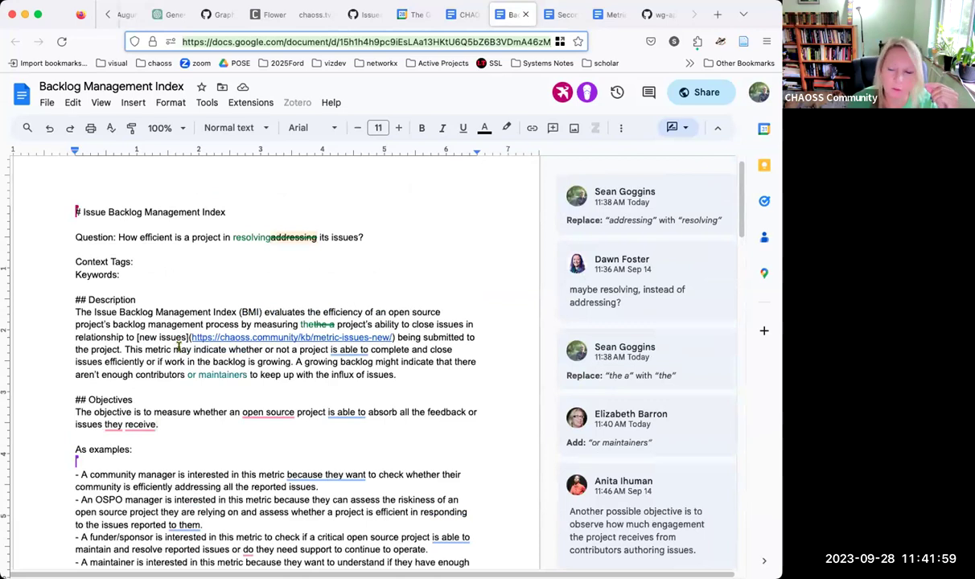
double_click(93, 212)
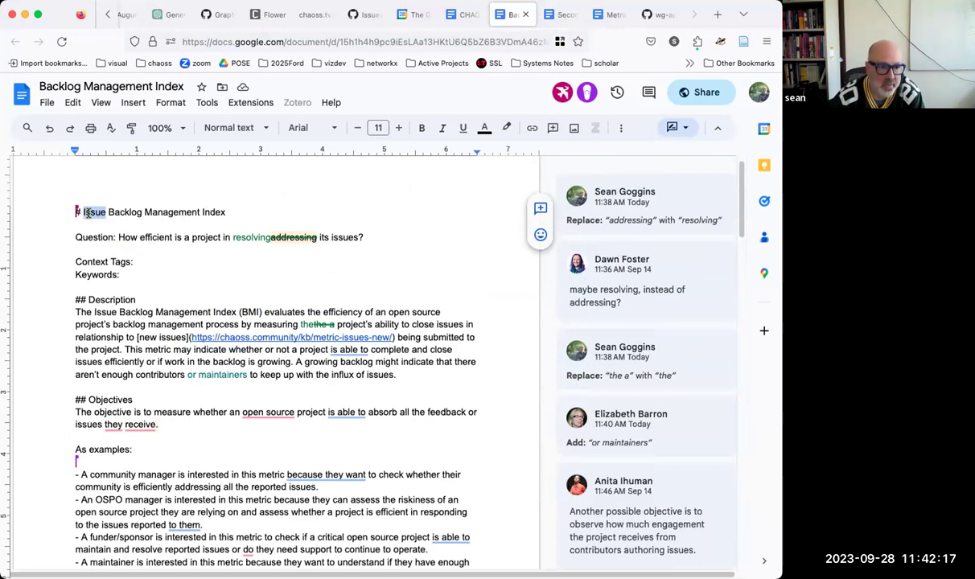
triple_click(61, 196)
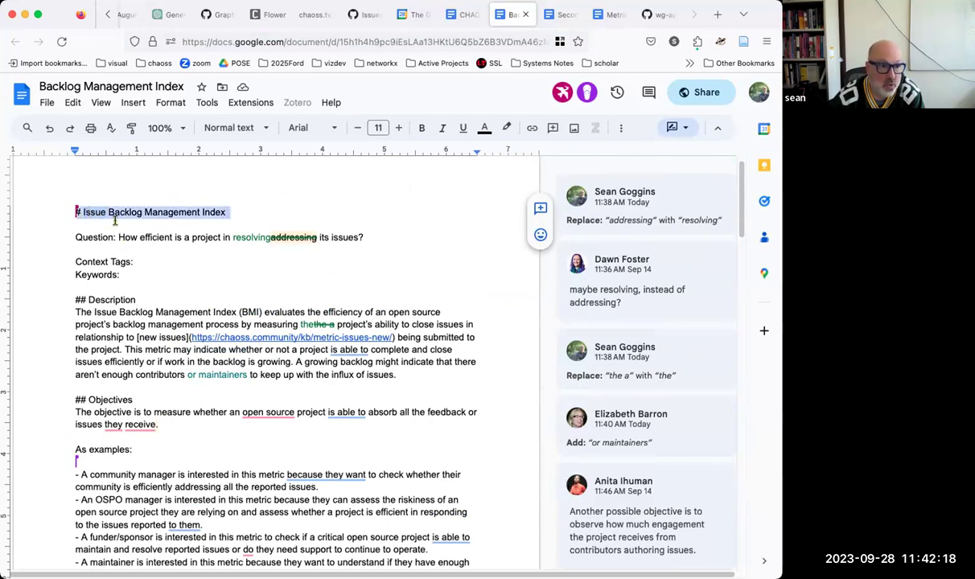
left_click(38, 86)
type("Issue")
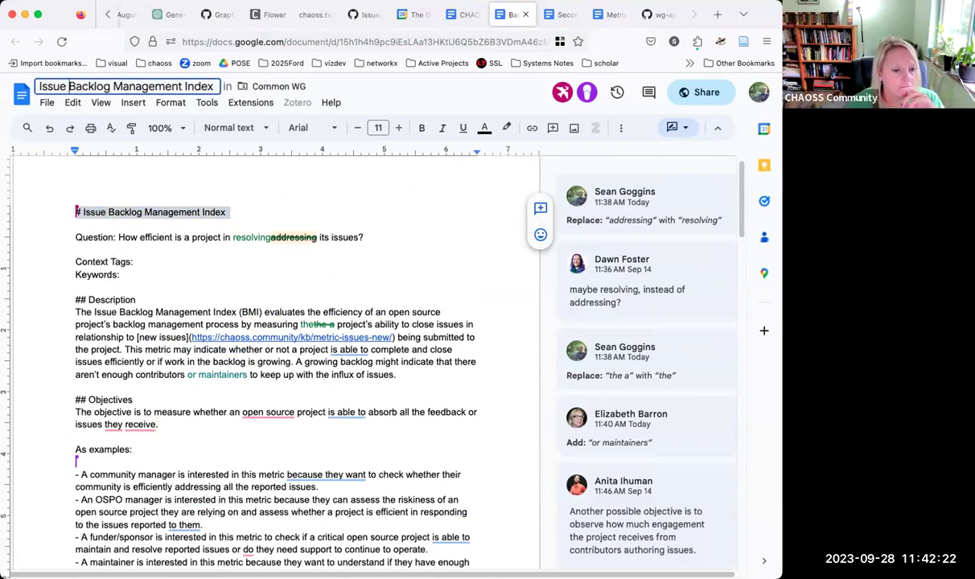
key("Return")
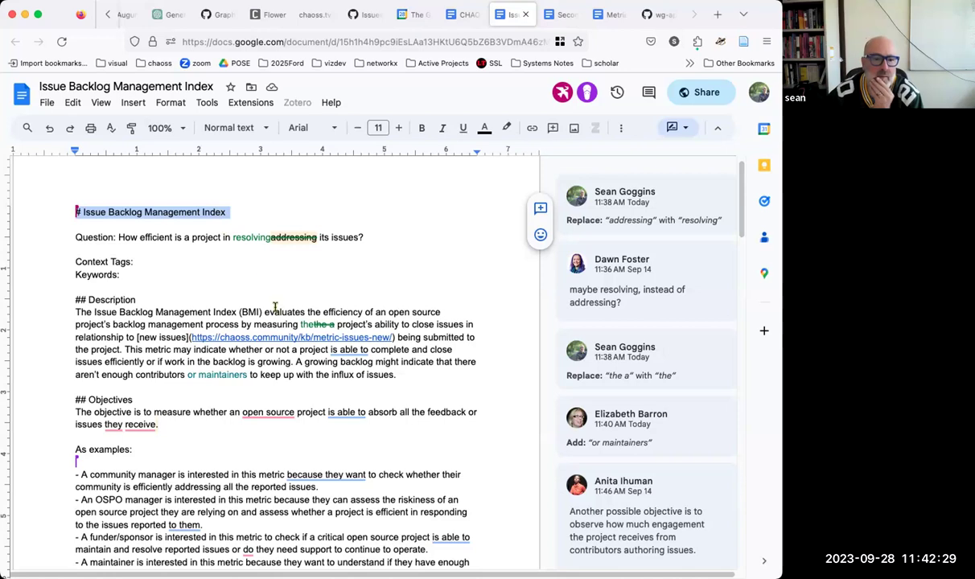
Step: After 'influx of issues.', suggest 'Backlogs may also exist around merge requests, though this metric foucses exclusively on issue backlog.'
left_click(376, 355)
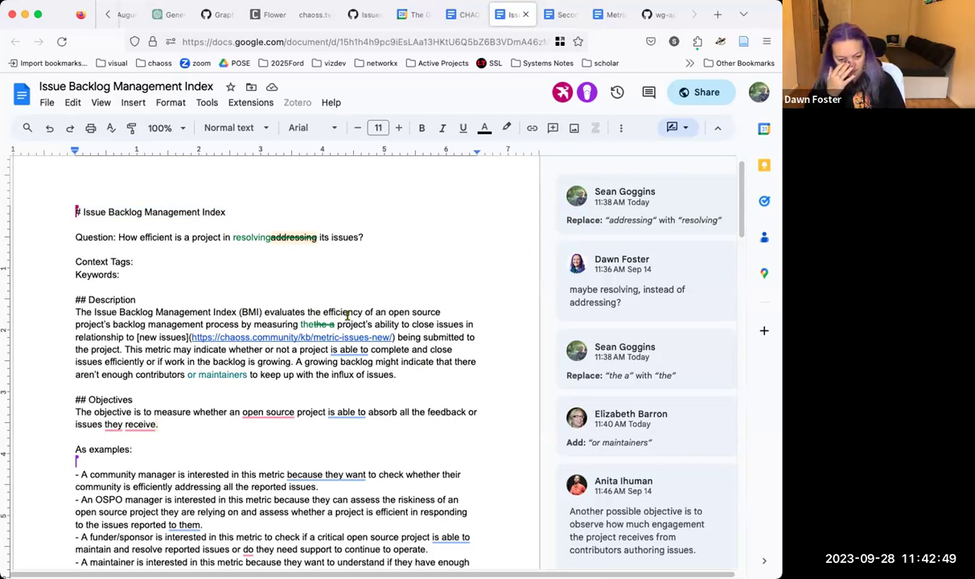
scroll(419, 354, "up", 1)
left_click(435, 383)
type("ba")
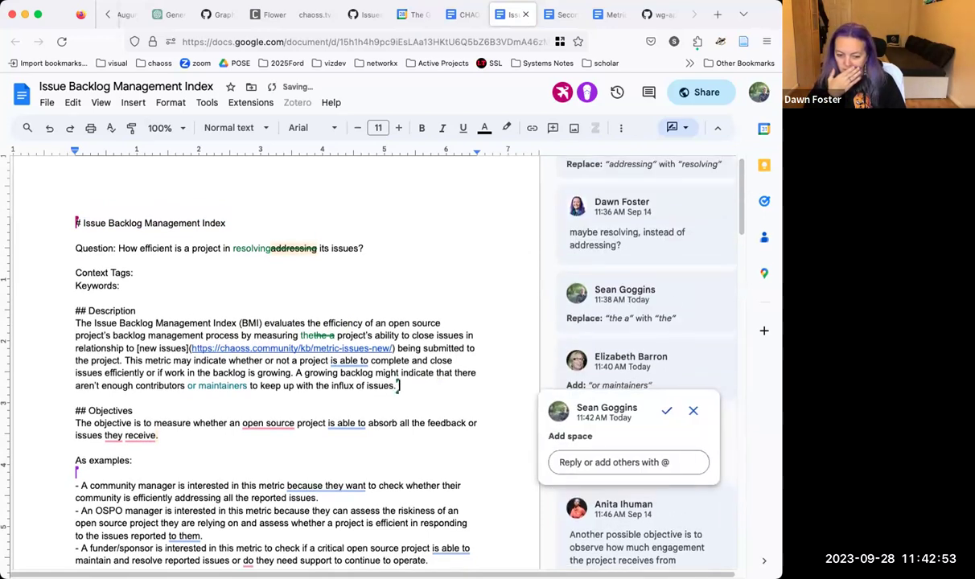
key("BackSpace")
key("BackSpace")
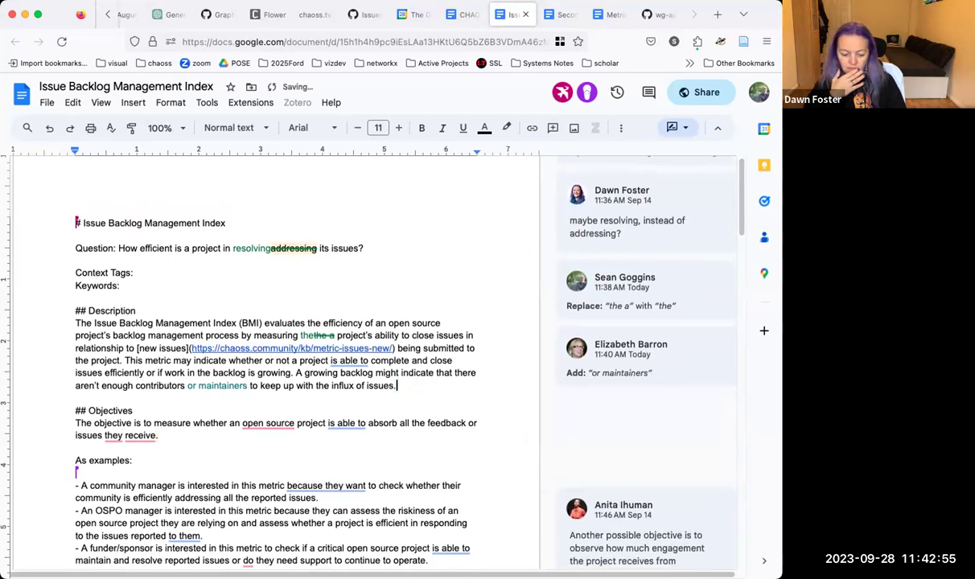
type("Backl")
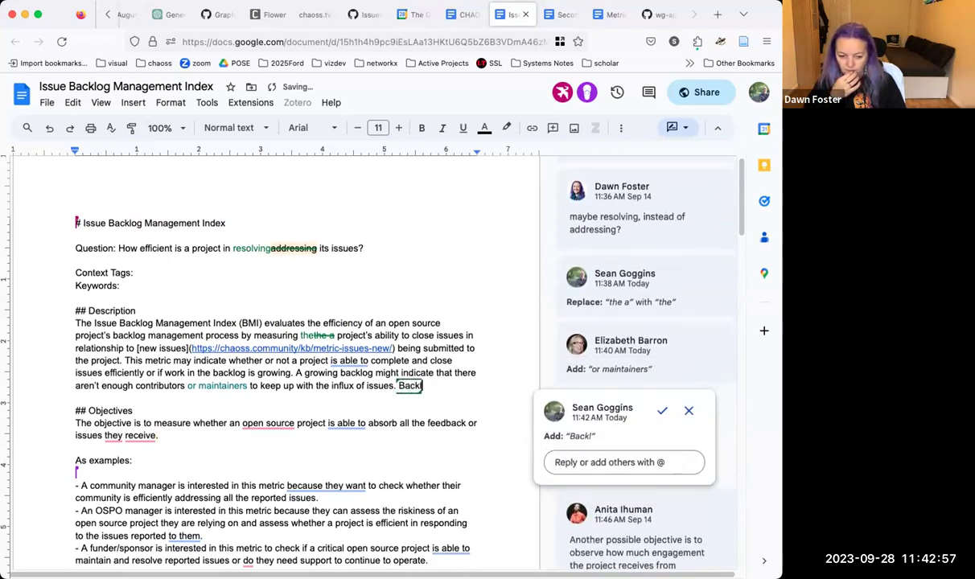
type("ogs may also exist aro")
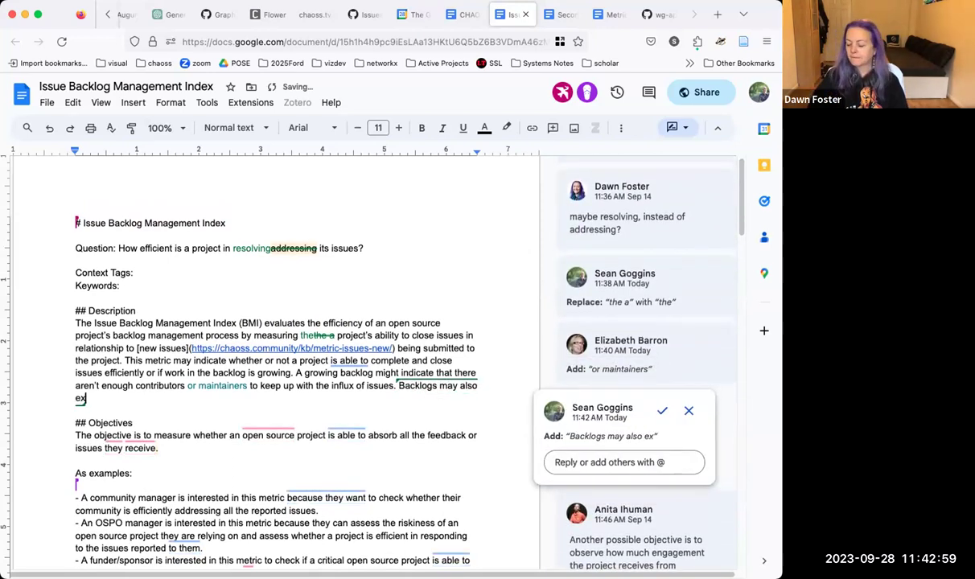
type("und mer")
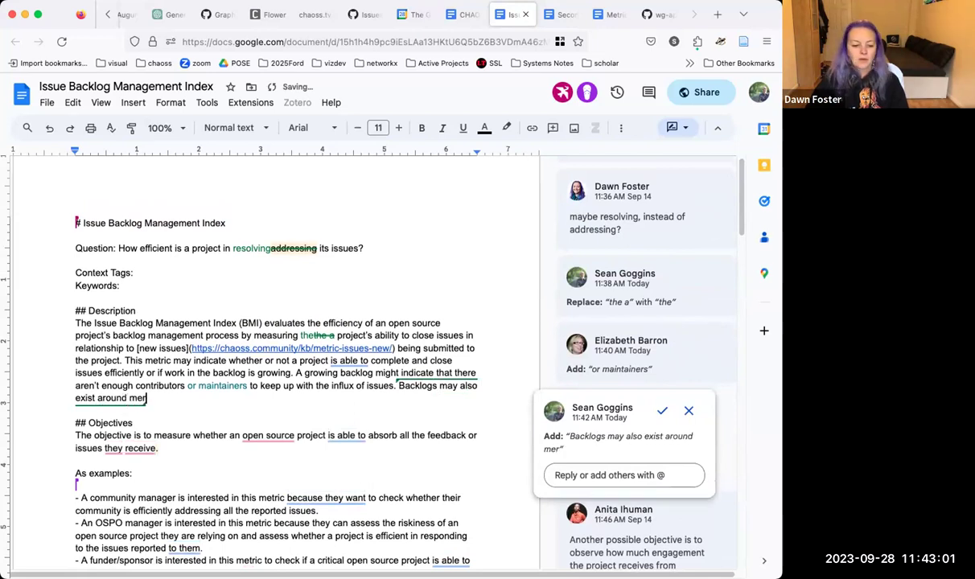
type("ge requests")
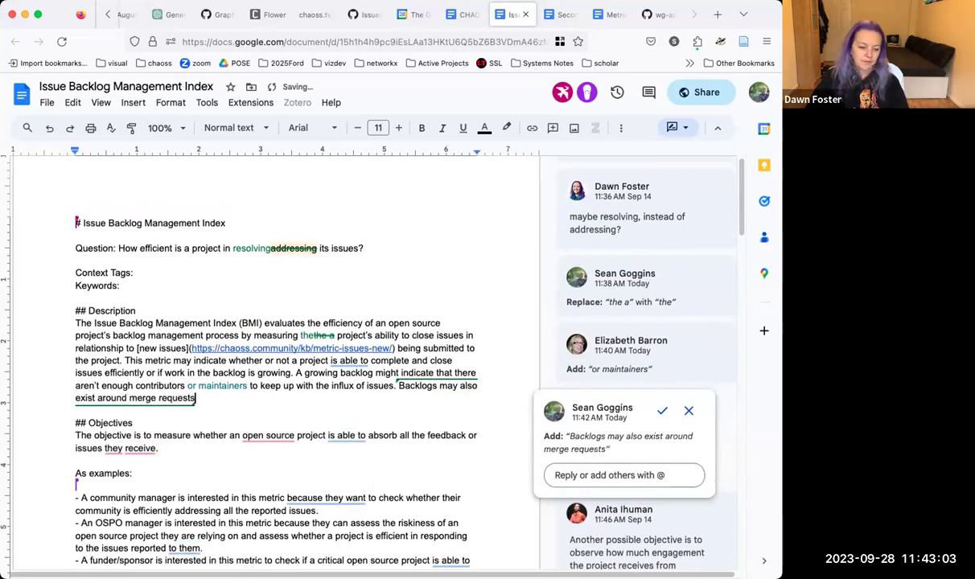
type(", th")
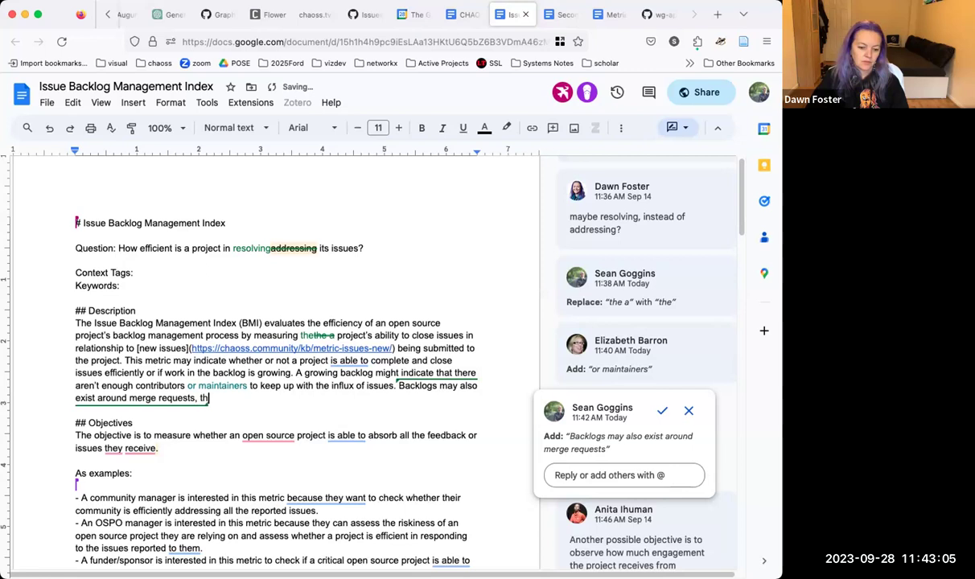
type("ough this me")
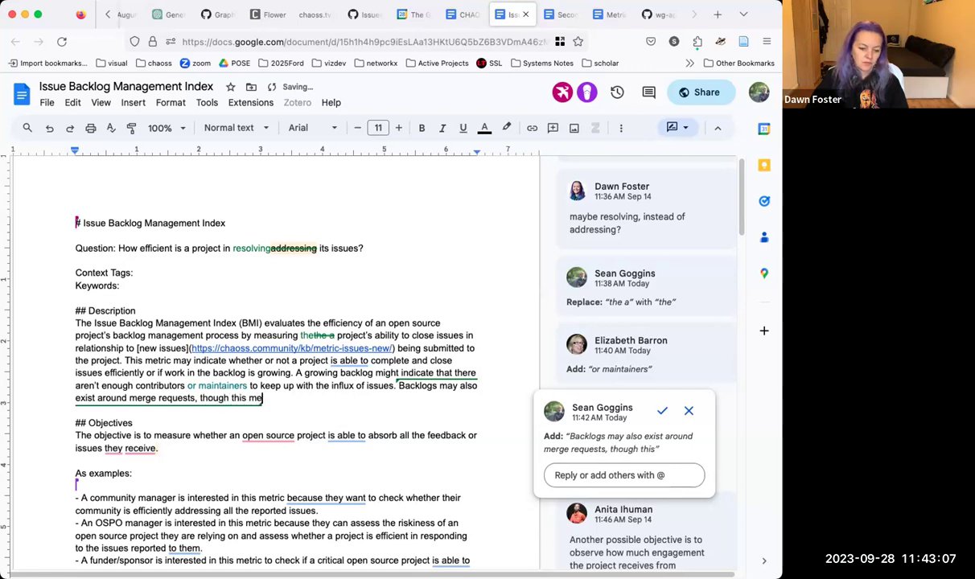
type("tric foucses ")
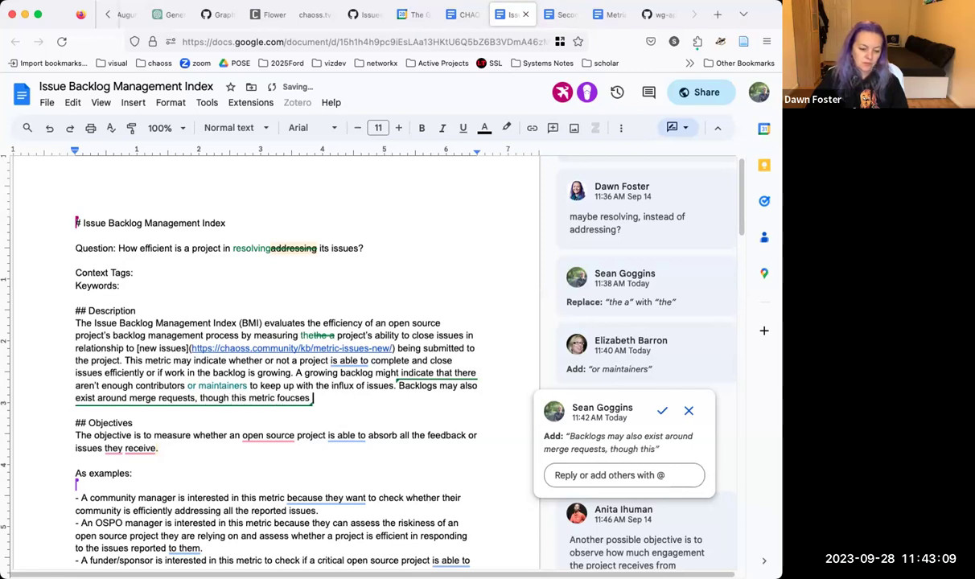
type("ex")
type("clusiv")
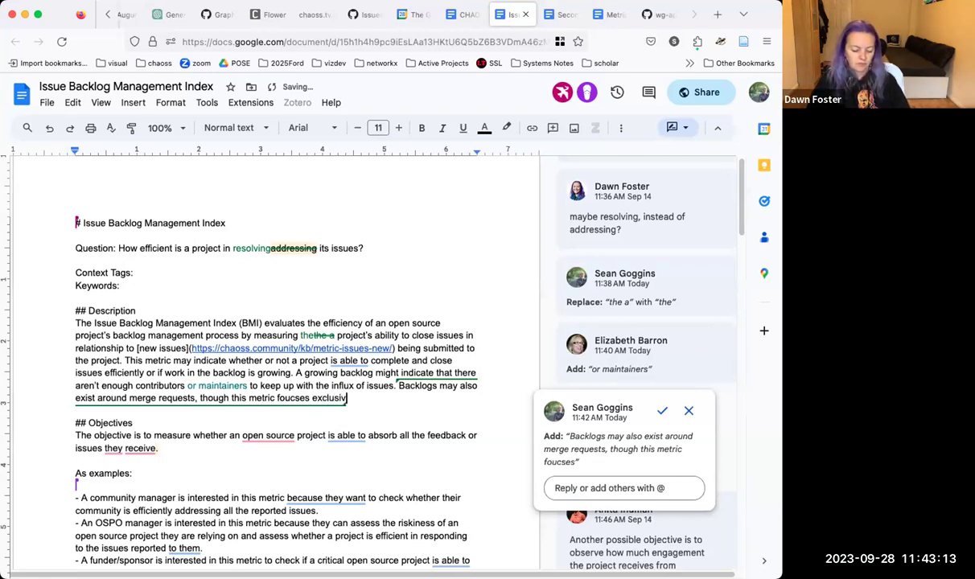
type("ely on issue ba")
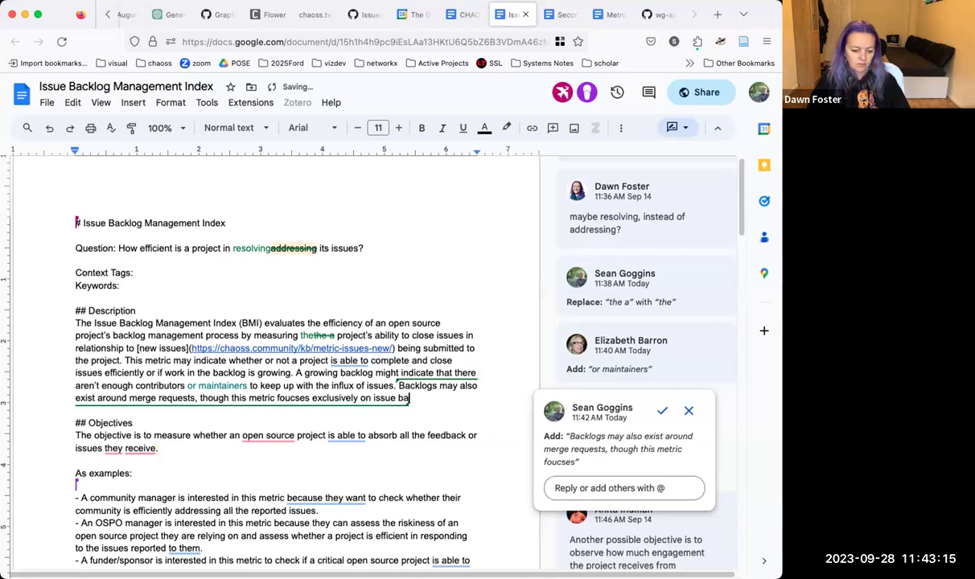
type("cklog.")
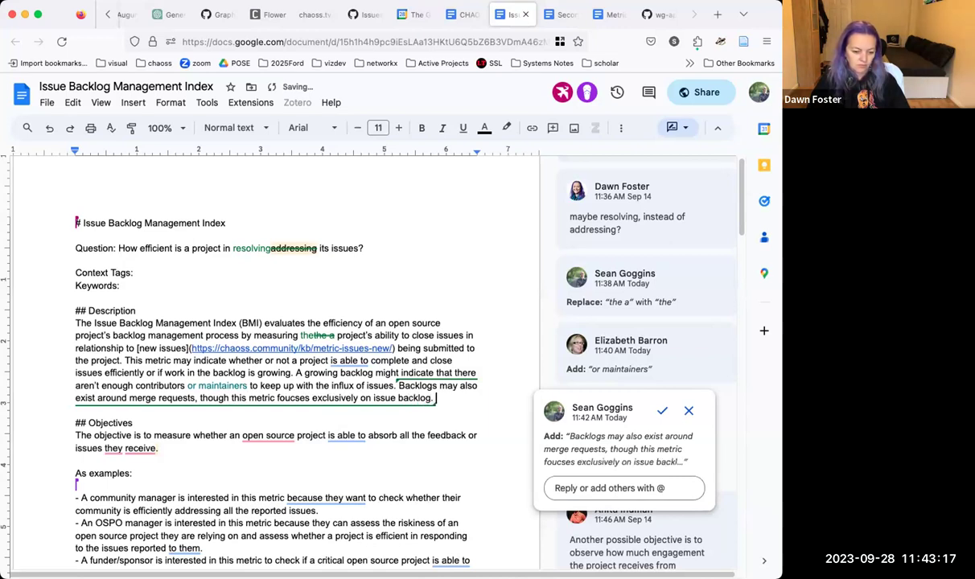
key("Down")
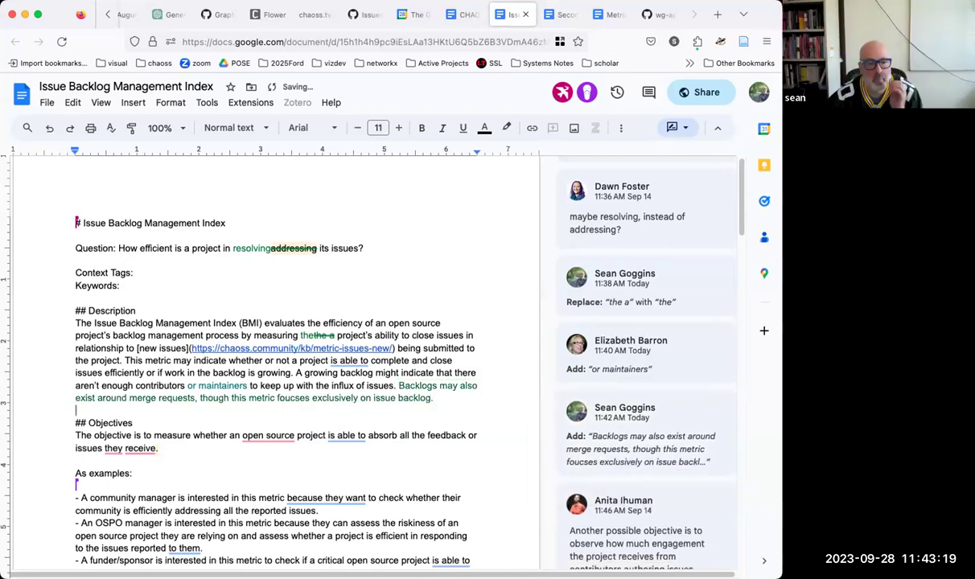
scroll(444, 386, "down", 5)
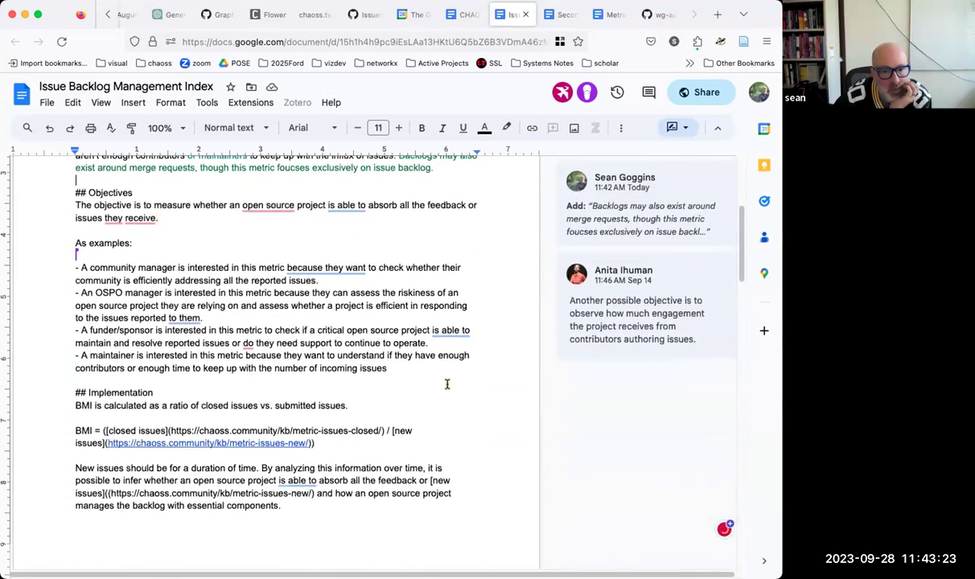
scroll(445, 385, "down", 1)
scroll(447, 385, "down", 5)
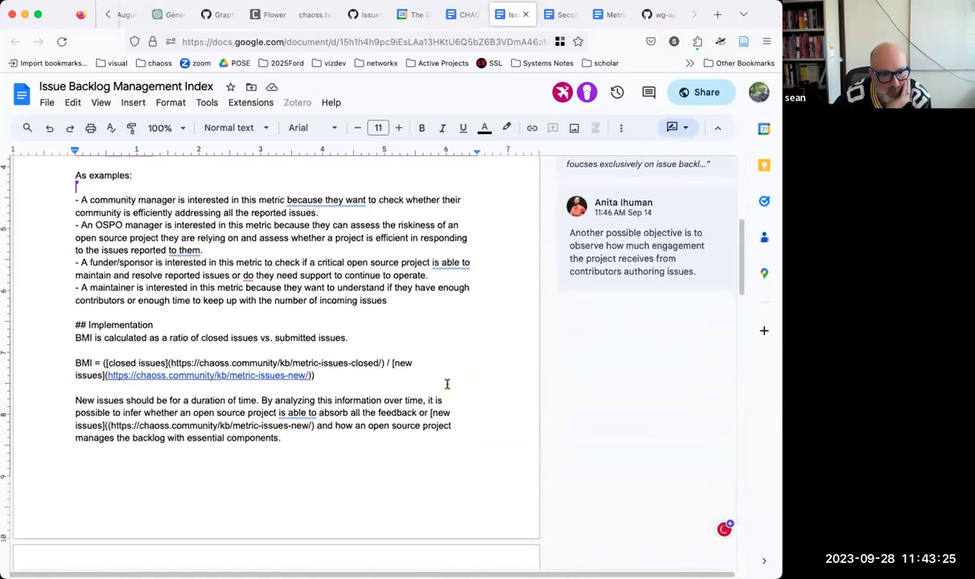
scroll(448, 385, "down", 1)
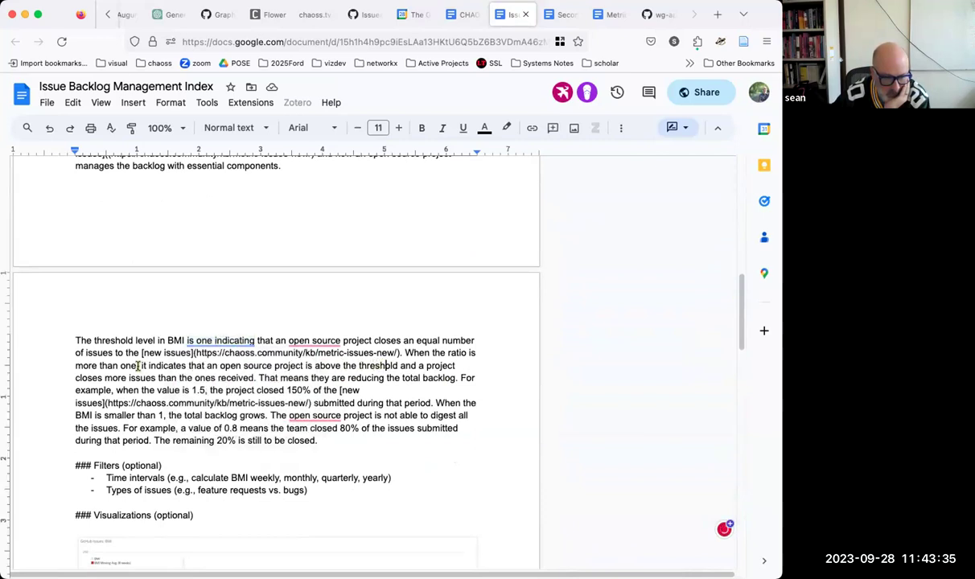
left_click_drag(140, 365, 325, 380)
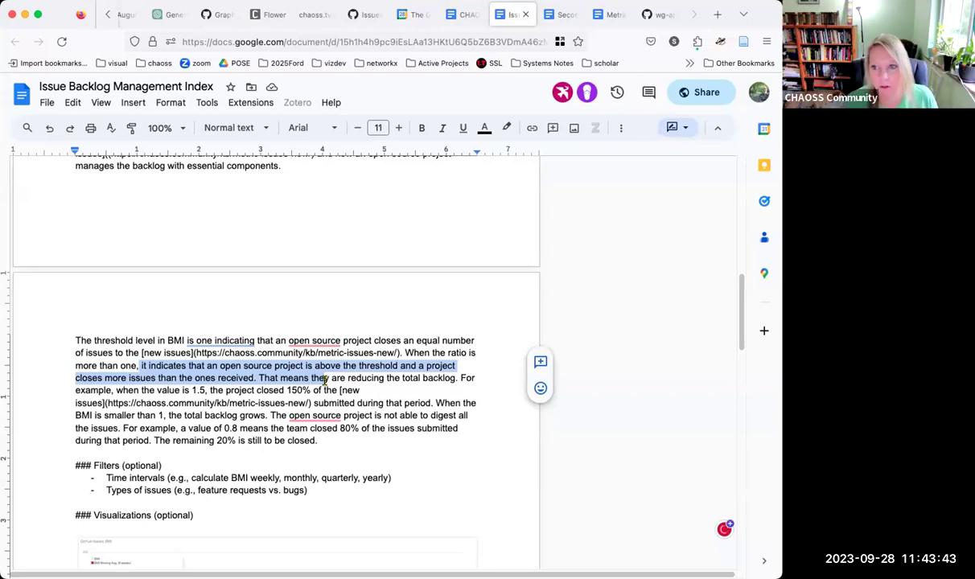
left_click(304, 376)
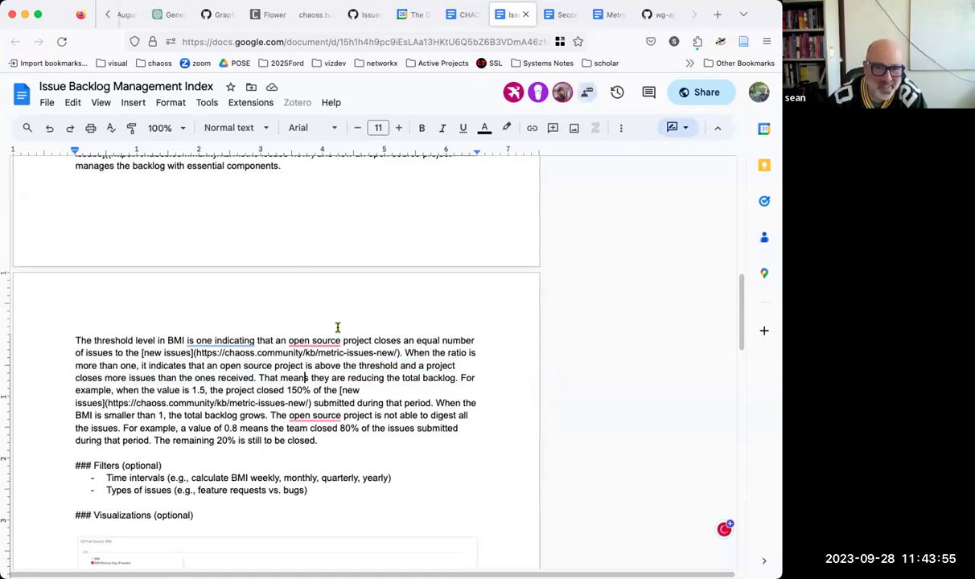
scroll(338, 327, "down", 2)
scroll(338, 327, "down", 8)
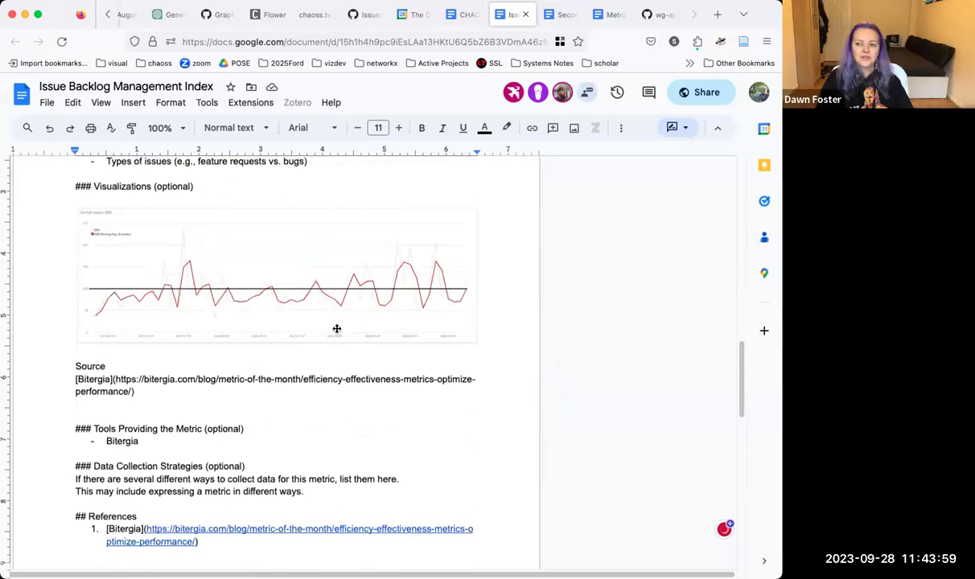
scroll(337, 329, "down", 8)
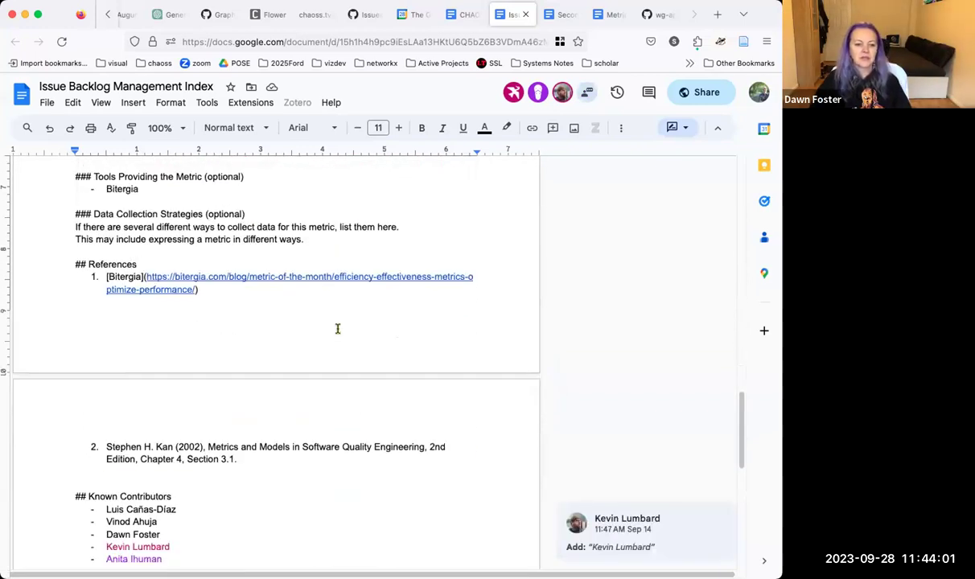
scroll(338, 328, "down", 3)
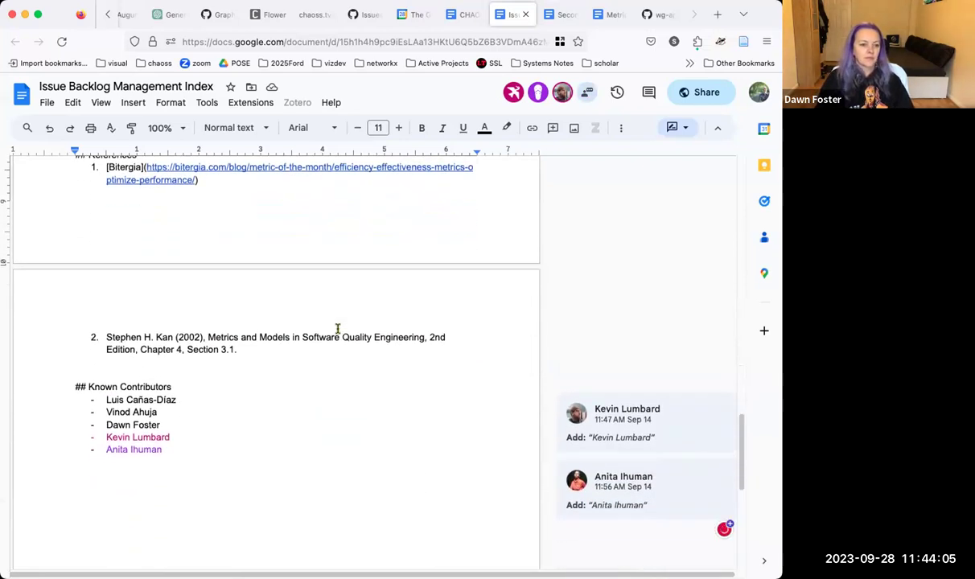
scroll(338, 328, "up", 20)
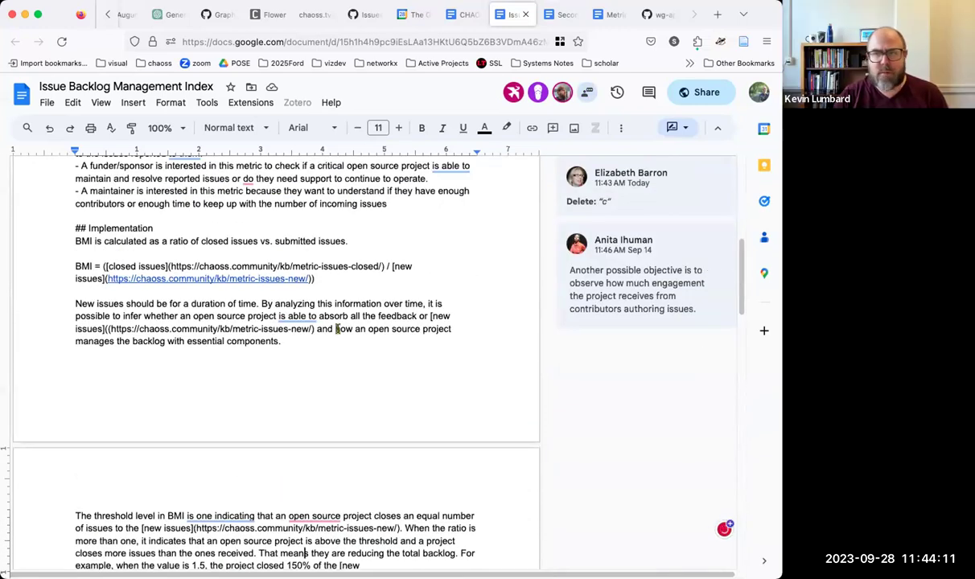
scroll(338, 328, "up", 3)
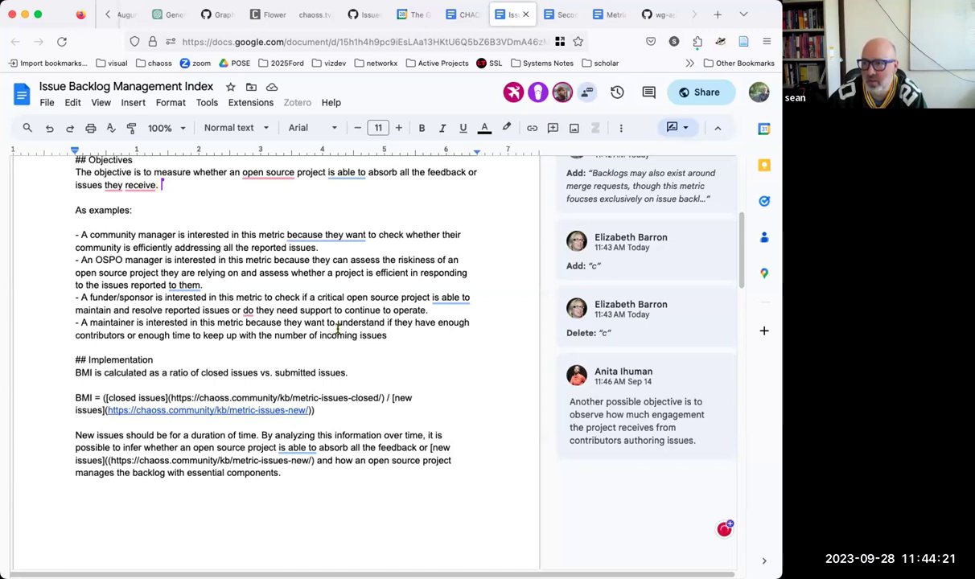
scroll(326, 331, "down", 3)
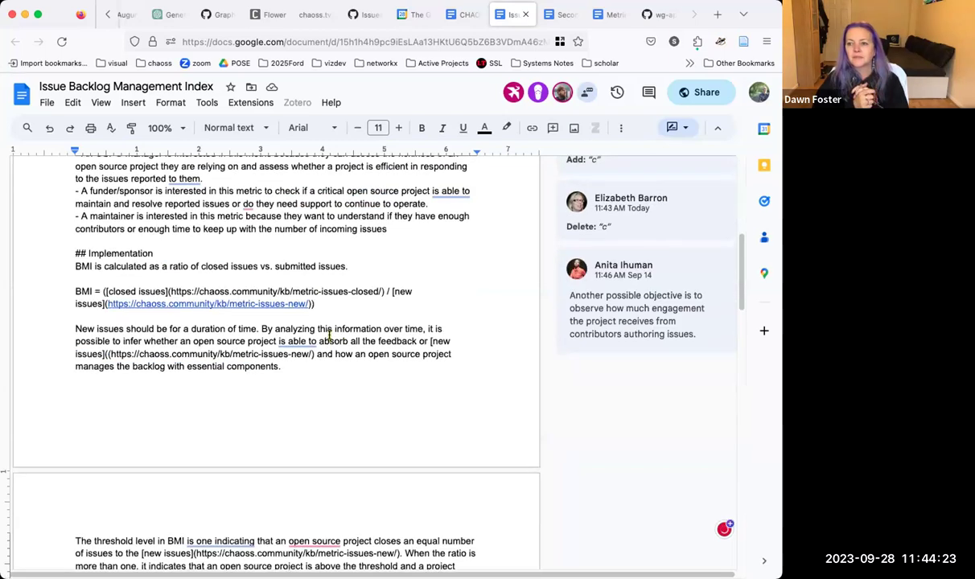
scroll(329, 335, "up", 3)
scroll(299, 302, "down", 1)
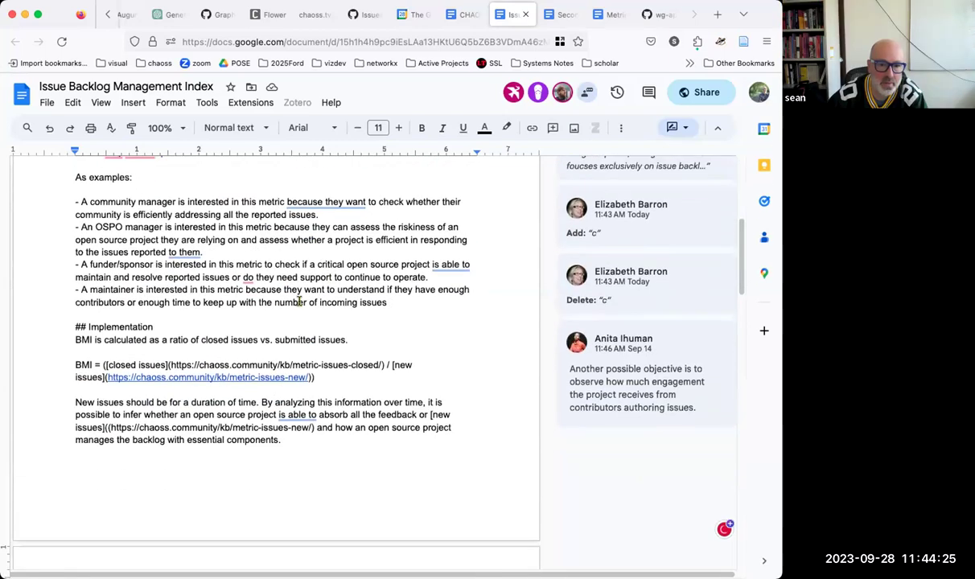
scroll(298, 302, "up", 3)
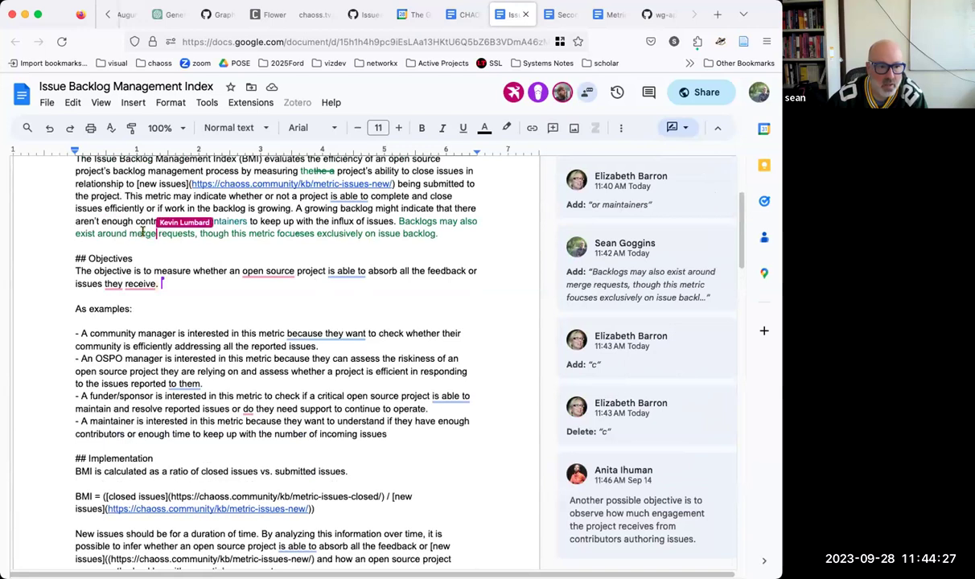
left_click(143, 233)
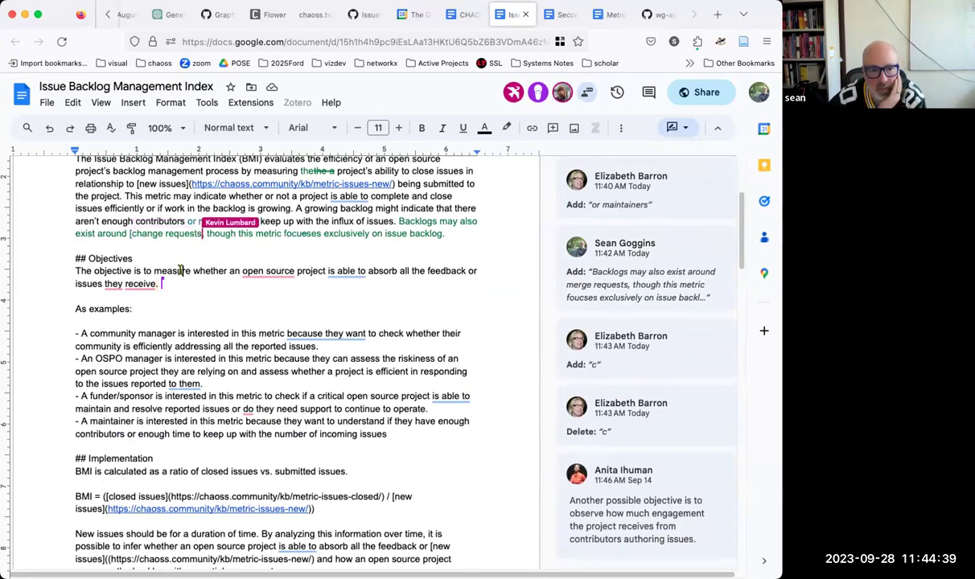
scroll(212, 363, "down", 2)
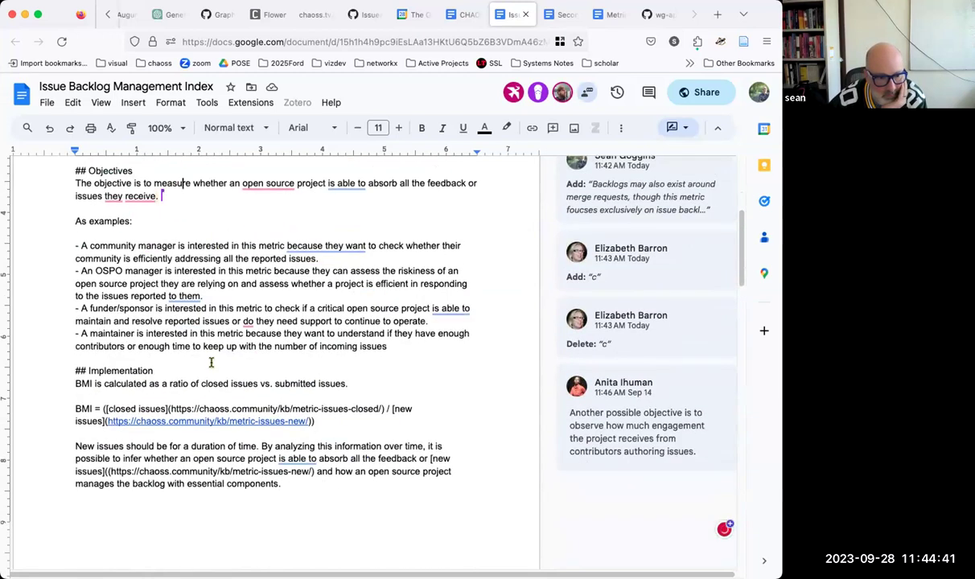
scroll(212, 363, "down", 1)
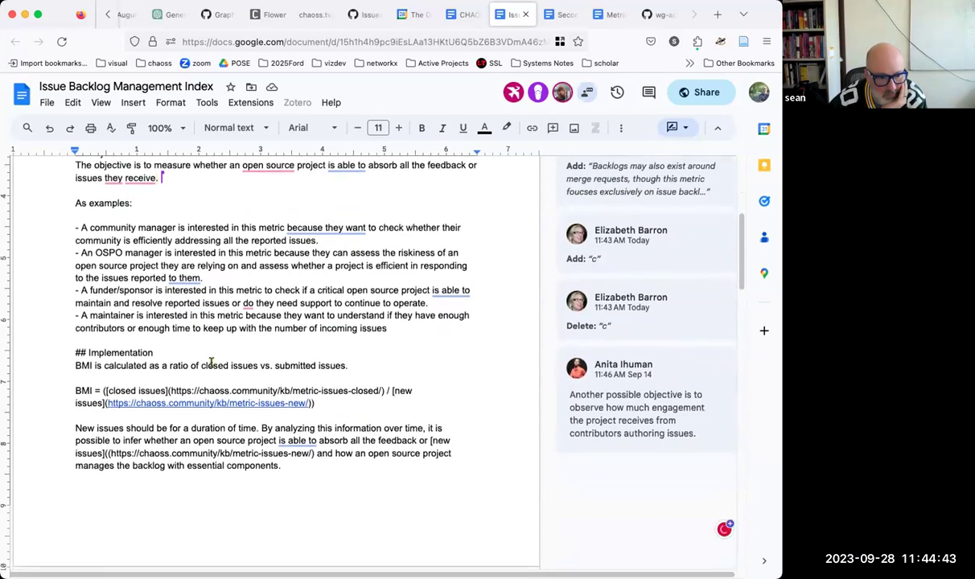
scroll(212, 363, "down", 1)
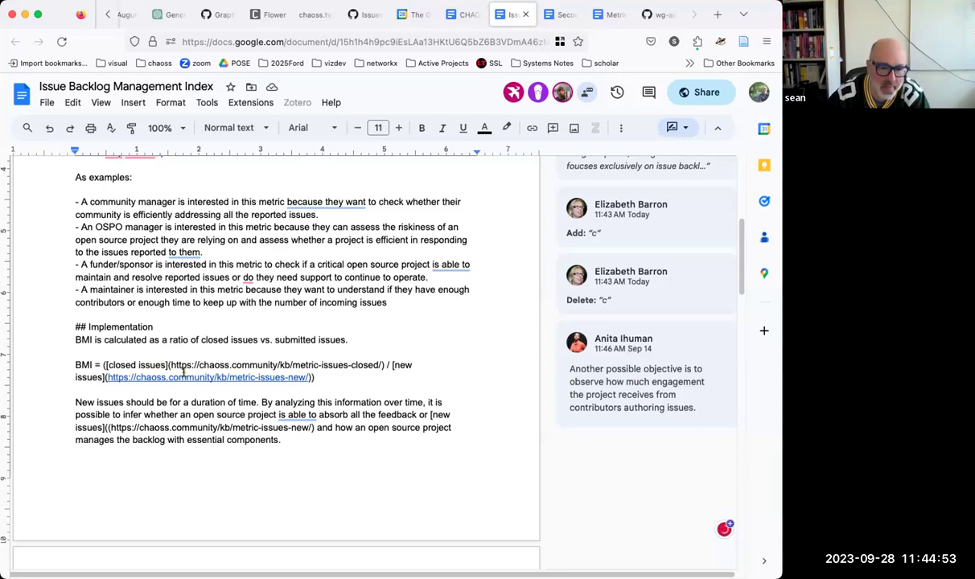
scroll(282, 362, "down", 5)
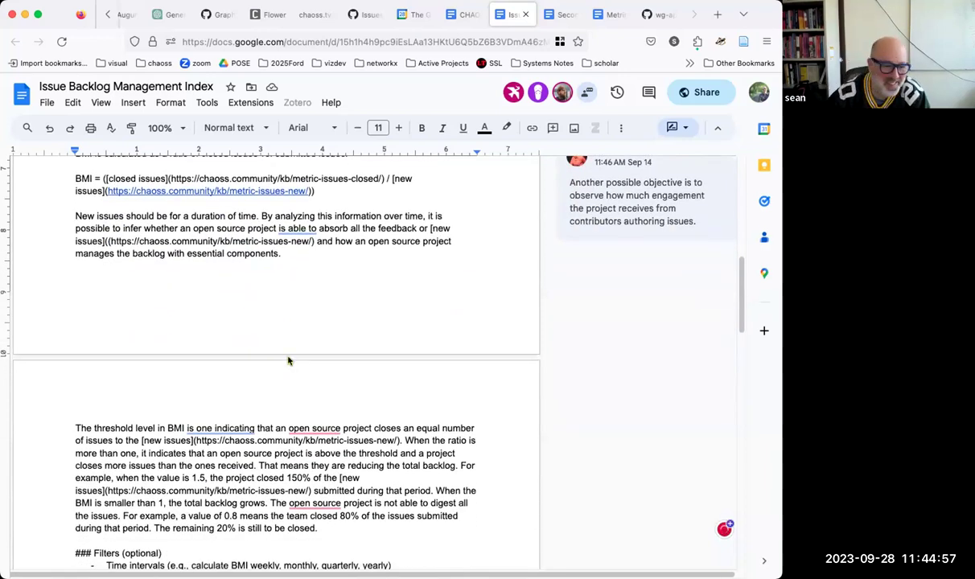
scroll(288, 358, "down", 2)
scroll(288, 354, "down", 1)
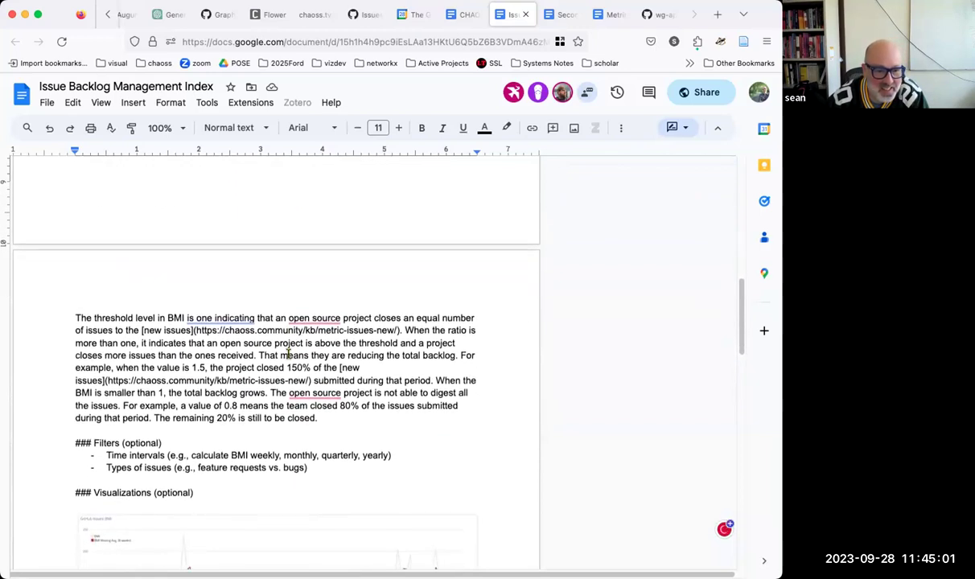
scroll(288, 354, "down", 2)
scroll(288, 355, "down", 6)
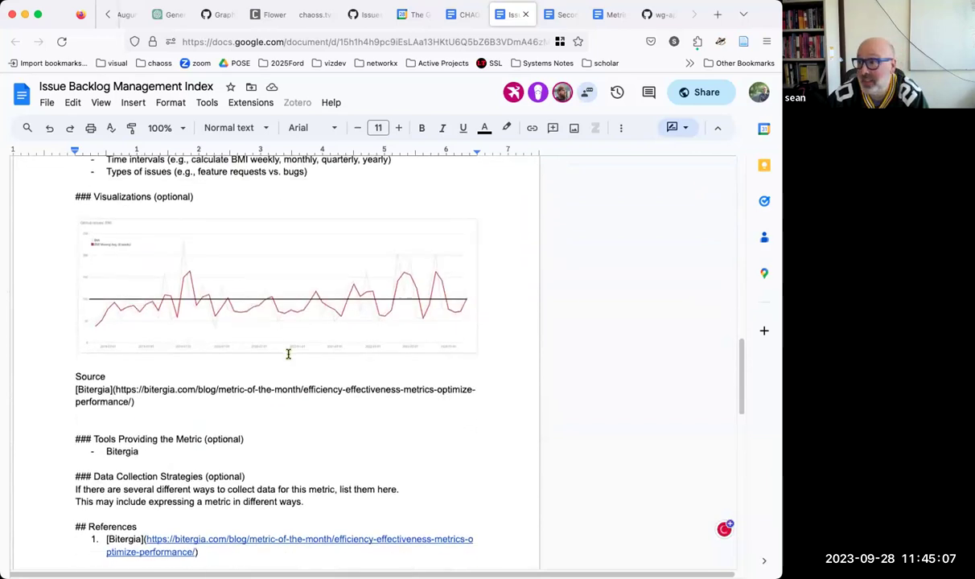
scroll(288, 354, "down", 1)
scroll(288, 354, "down", 4)
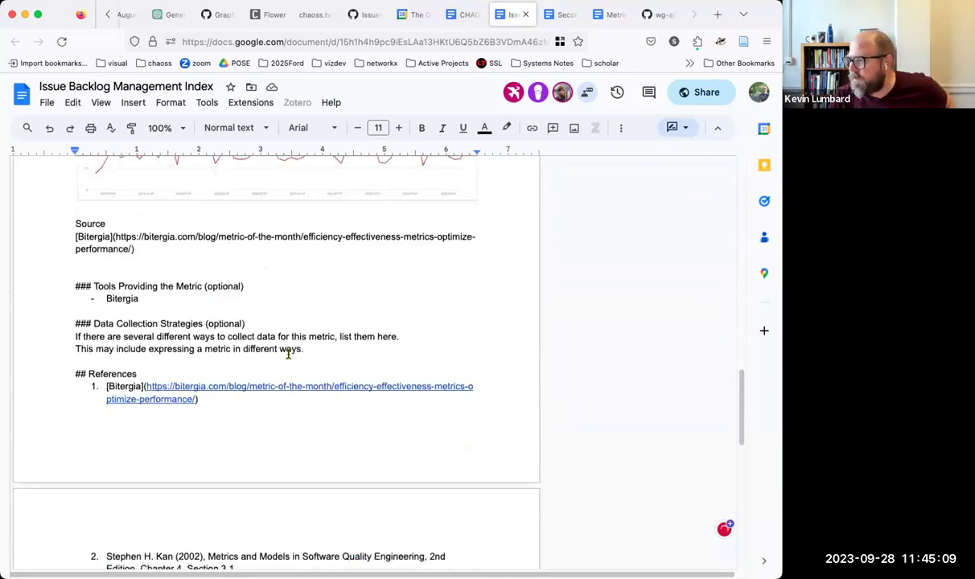
right_click(288, 354)
scroll(243, 388, "down", 4)
left_click(231, 388)
scroll(231, 388, "down", 5)
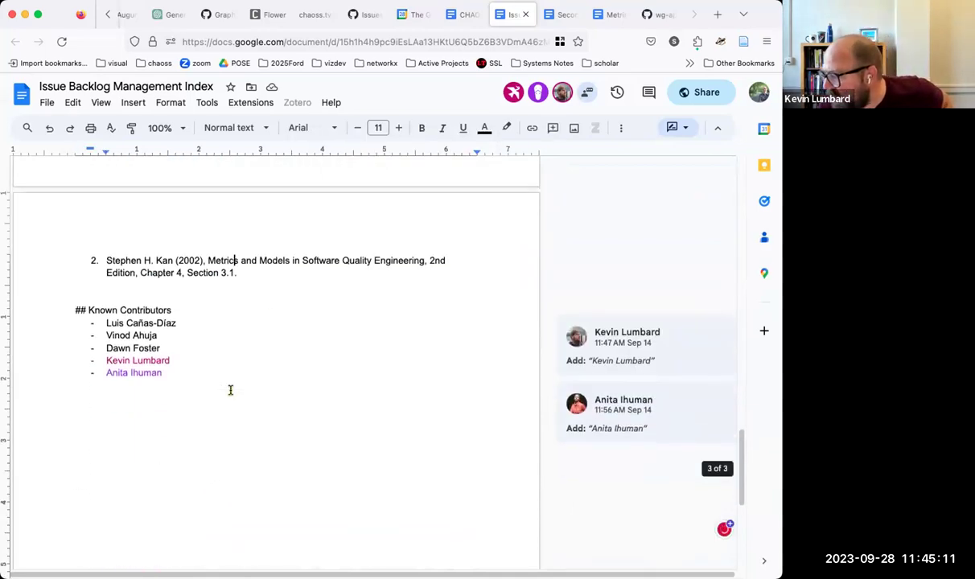
scroll(230, 391, "up", 20)
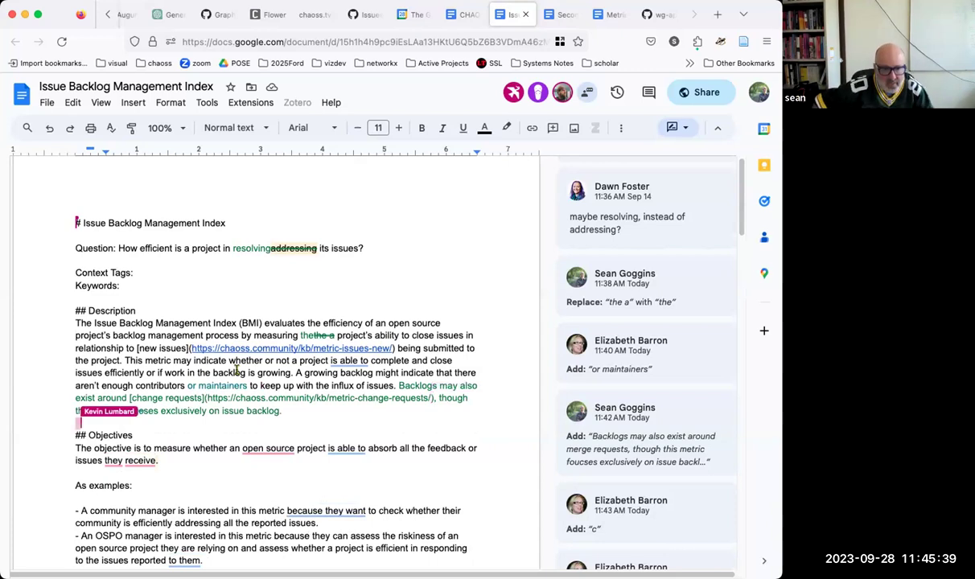
scroll(271, 251, "down", 5)
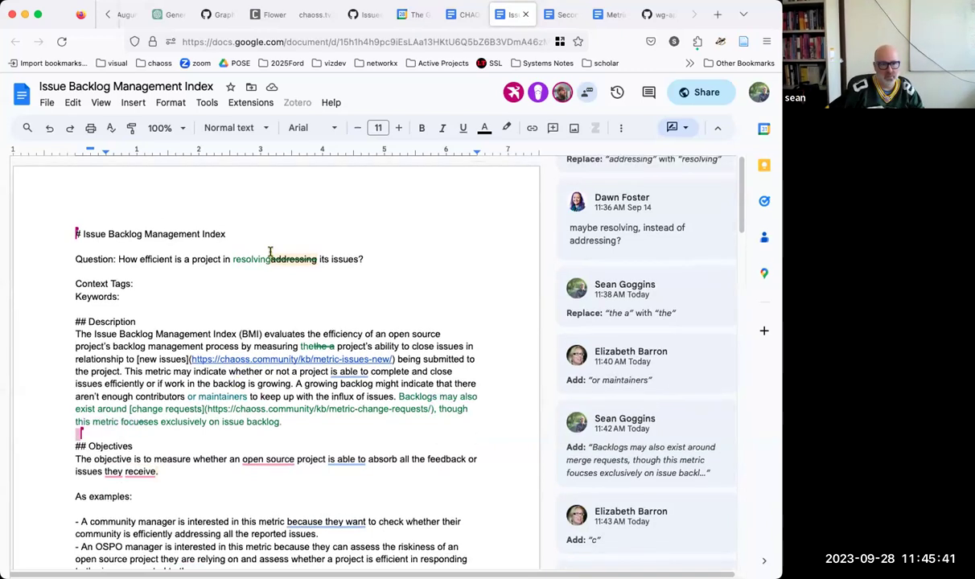
scroll(271, 251, "down", 8)
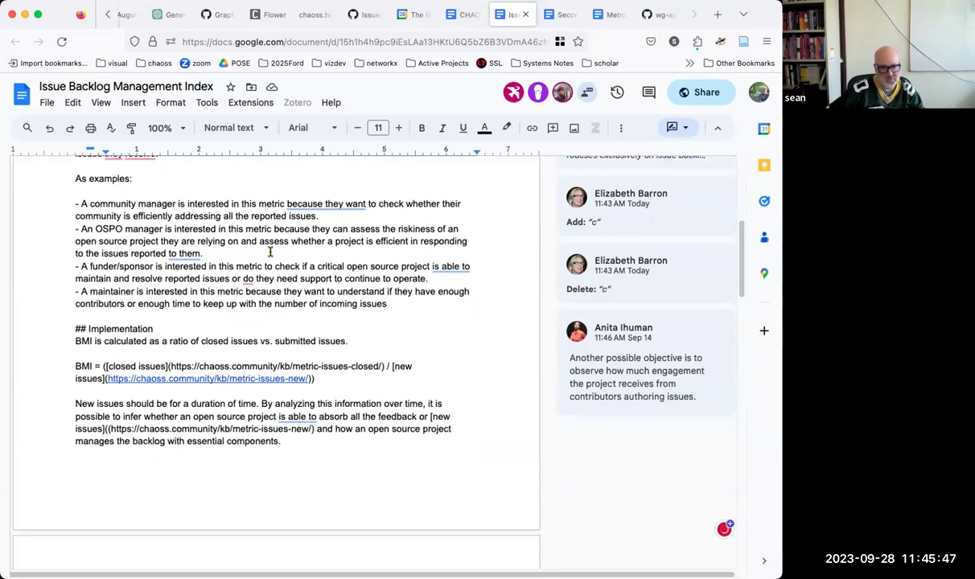
scroll(271, 252, "down", 5)
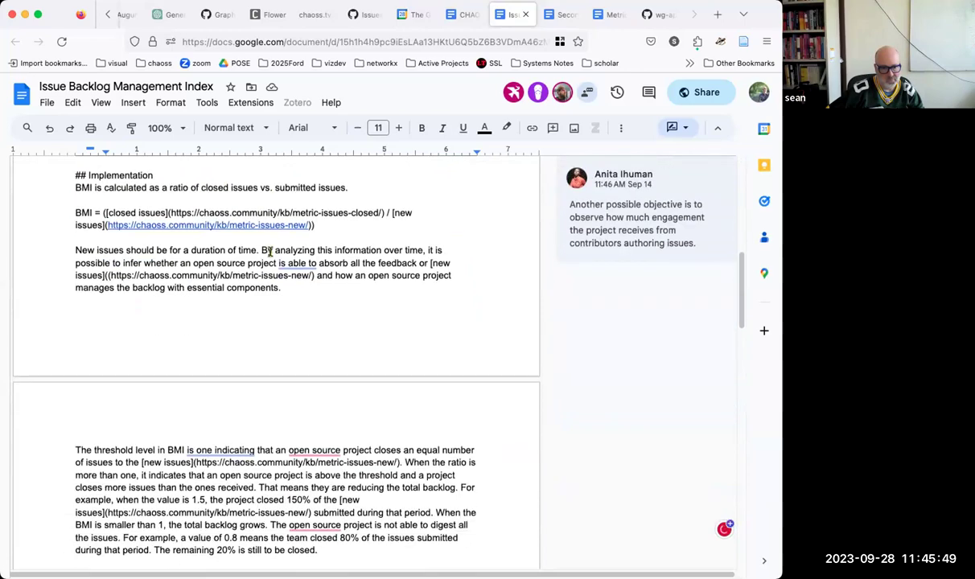
scroll(270, 254, "down", 4)
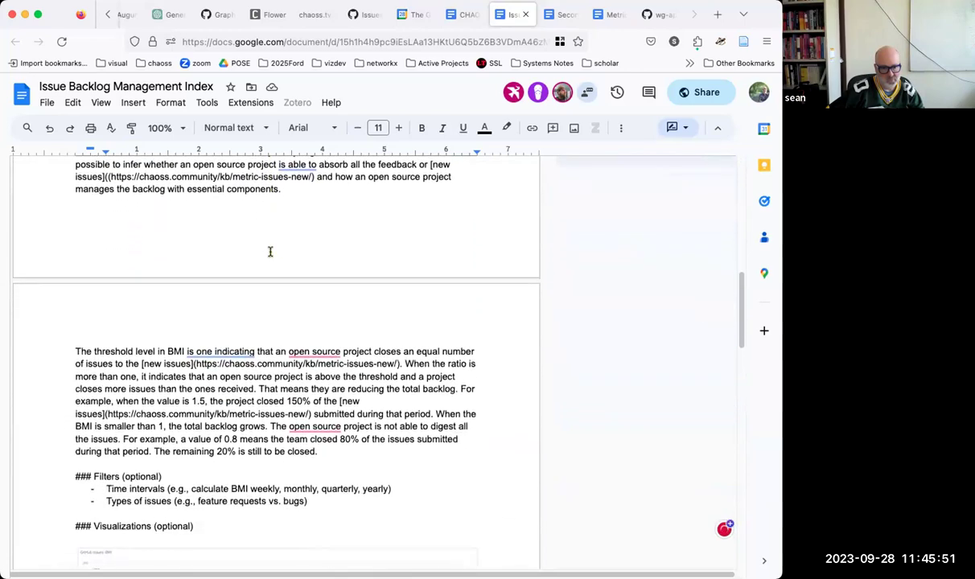
scroll(271, 251, "down", 7)
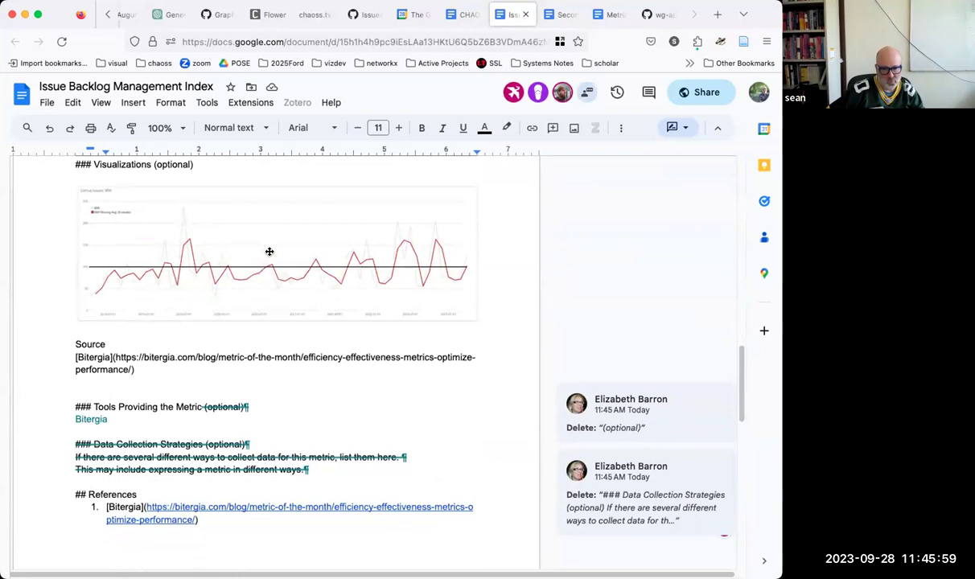
scroll(269, 252, "down", 2)
right_click(270, 252)
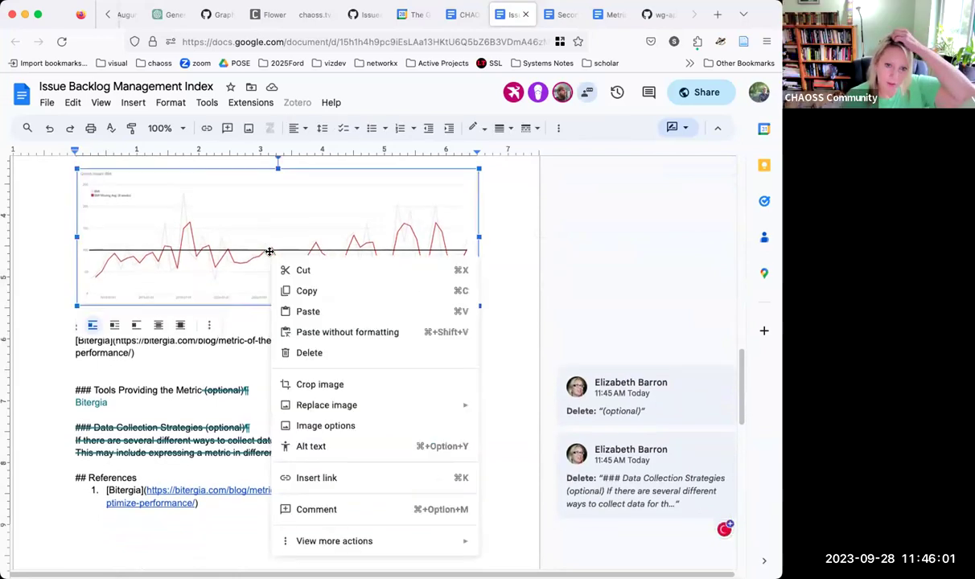
left_click(220, 277)
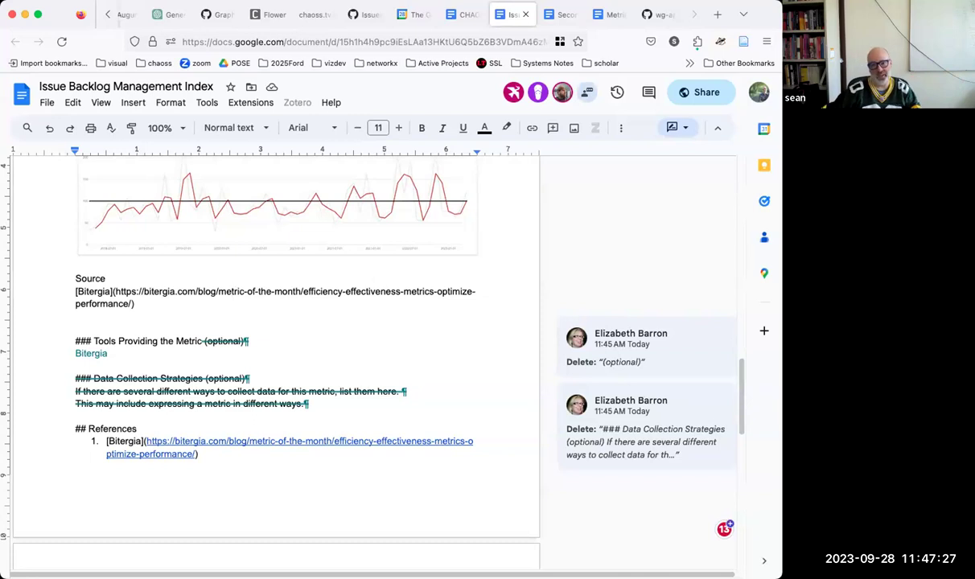
Step: Place the cursor in the Source URL and scroll back to the top of the metric document
left_click(232, 291)
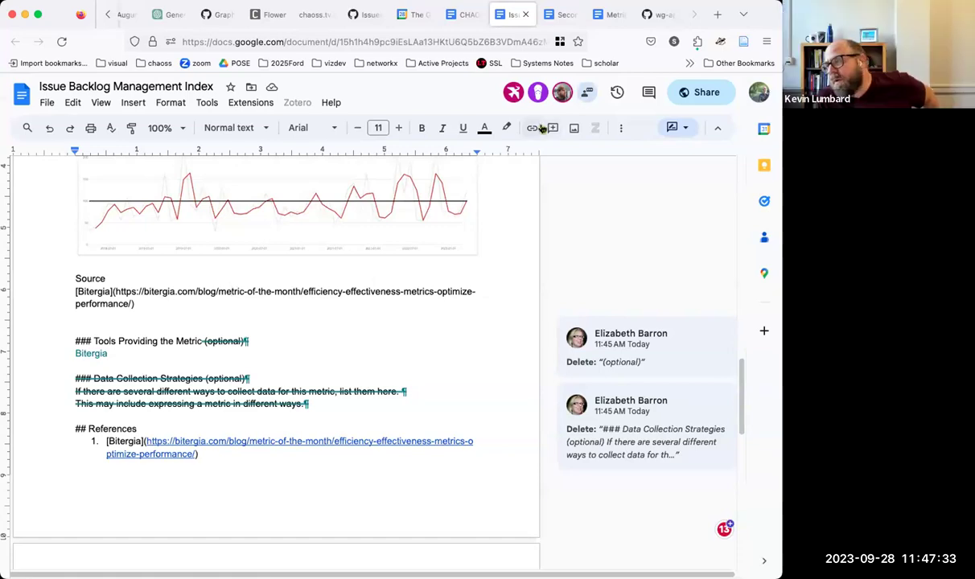
scroll(442, 167, "up", 5)
scroll(444, 166, "up", 8)
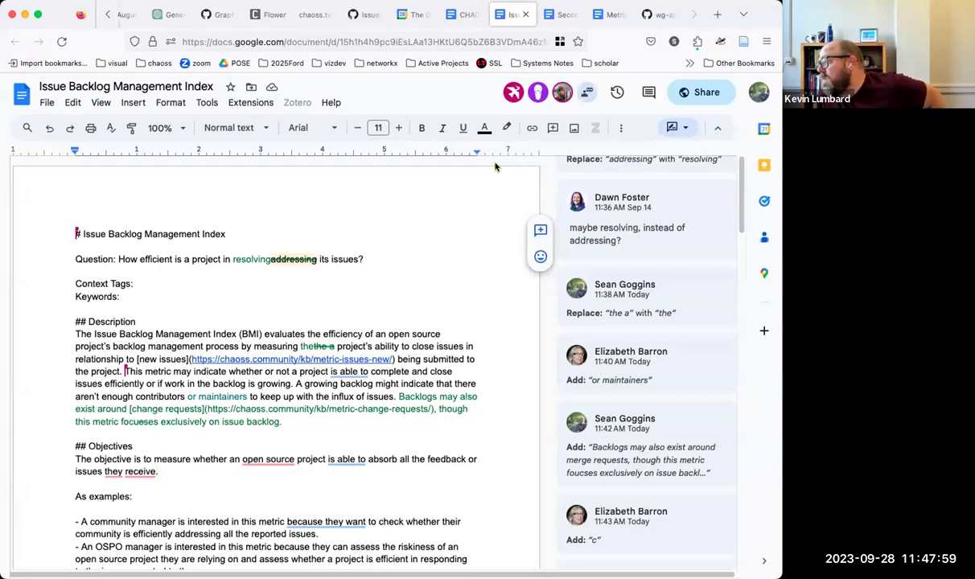
scroll(496, 167, "down", 1)
scroll(496, 161, "up", 1)
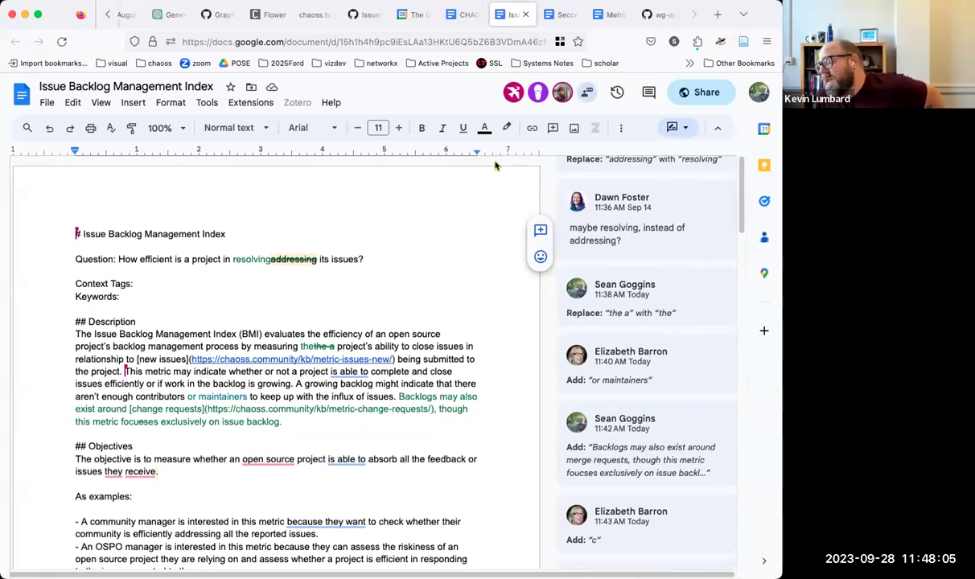
Step: In the WG notes, add the bullet 'AI: This is ready for review and publication' with AI bolded
left_click(467, 12)
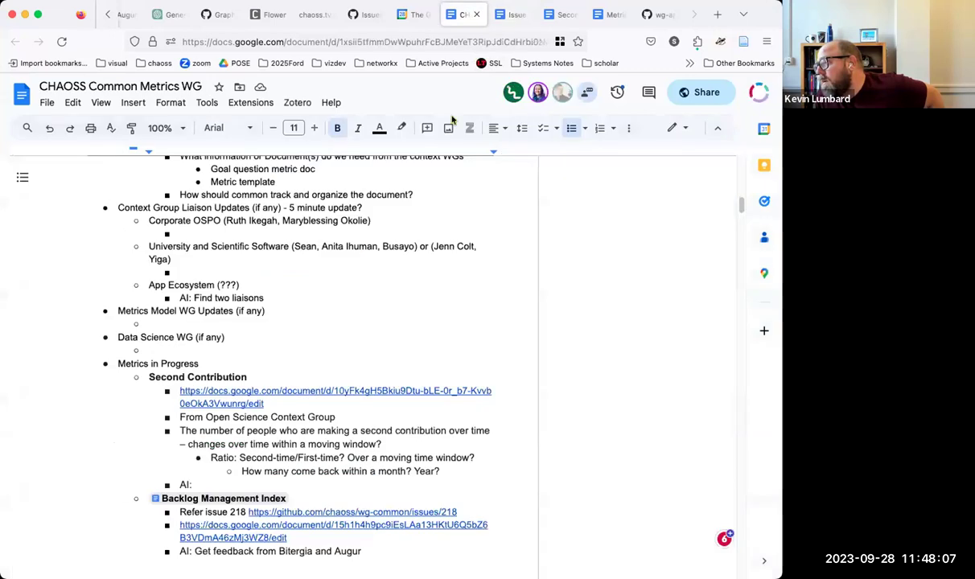
scroll(346, 241, "down", 2)
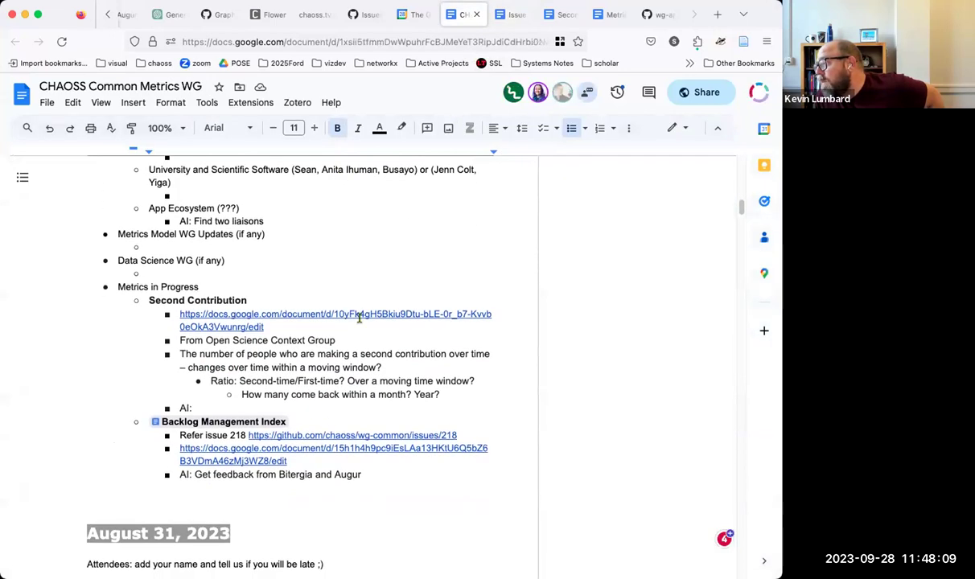
left_click(299, 414)
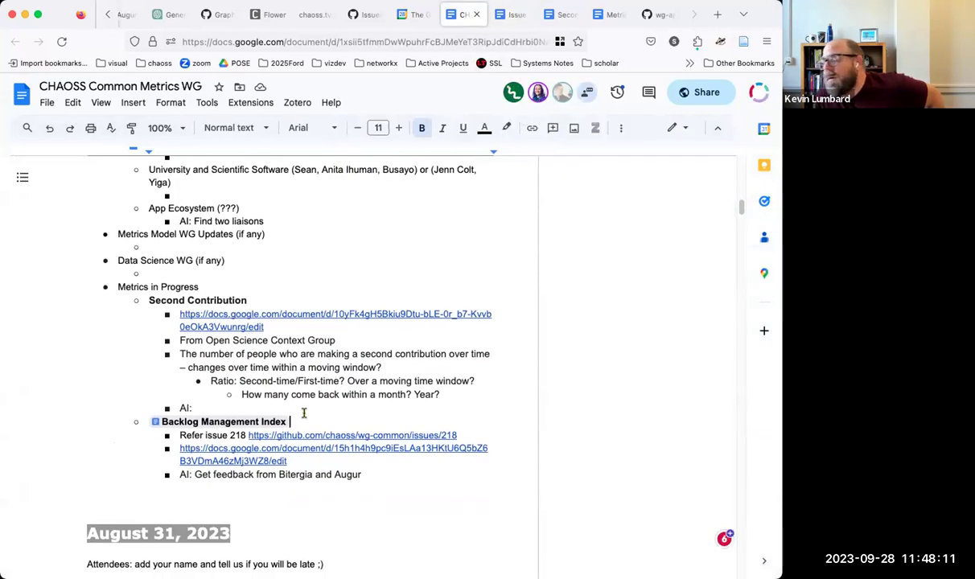
key("Return")
type("AI")
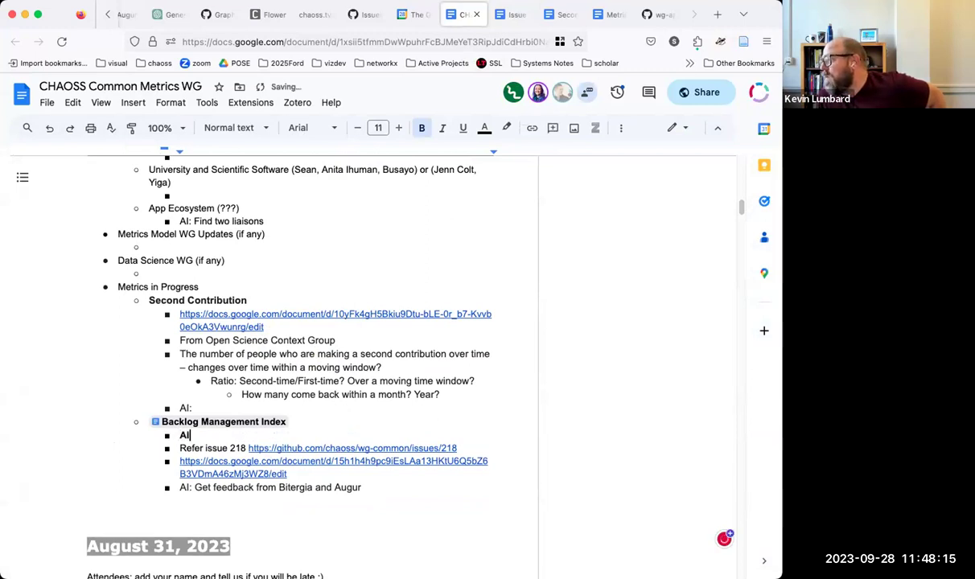
double_click(184, 435)
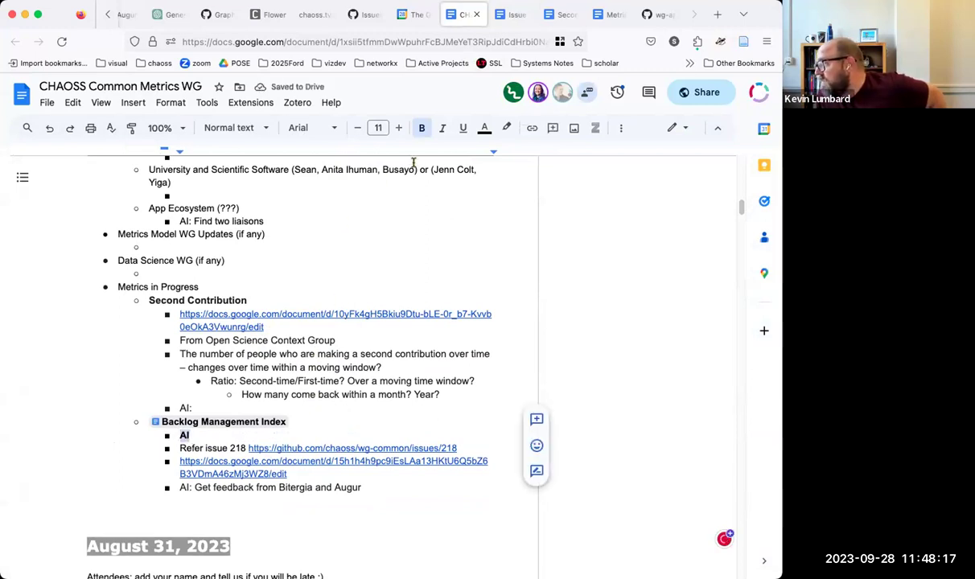
left_click(422, 130)
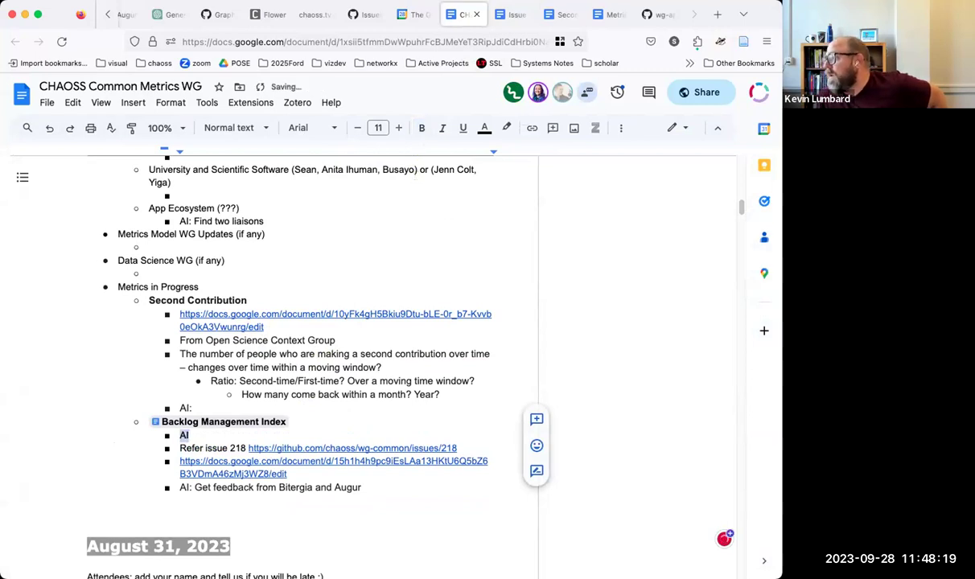
key("Right")
type(": This is ready for revie")
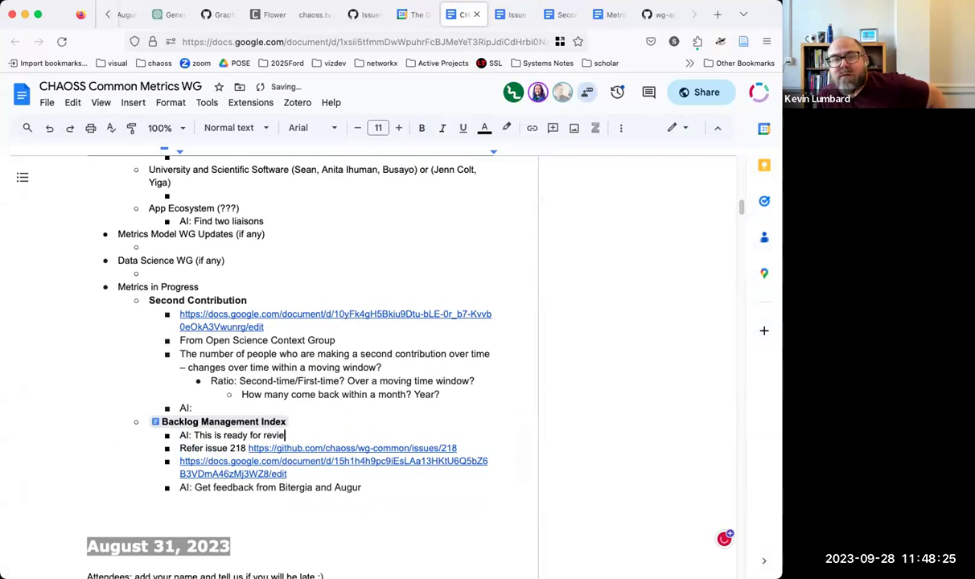
type("w and publication")
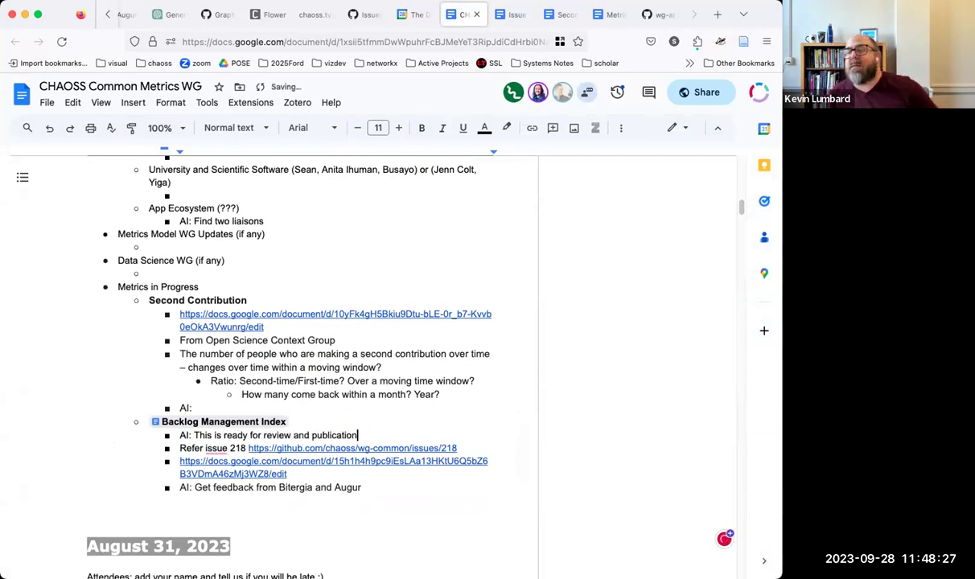
triple_click(326, 487)
Step: Delete the 'AI: Get feedback from Bitergia and Augur' bullet and remove the extra space after 'AI:'
key("BackSpace")
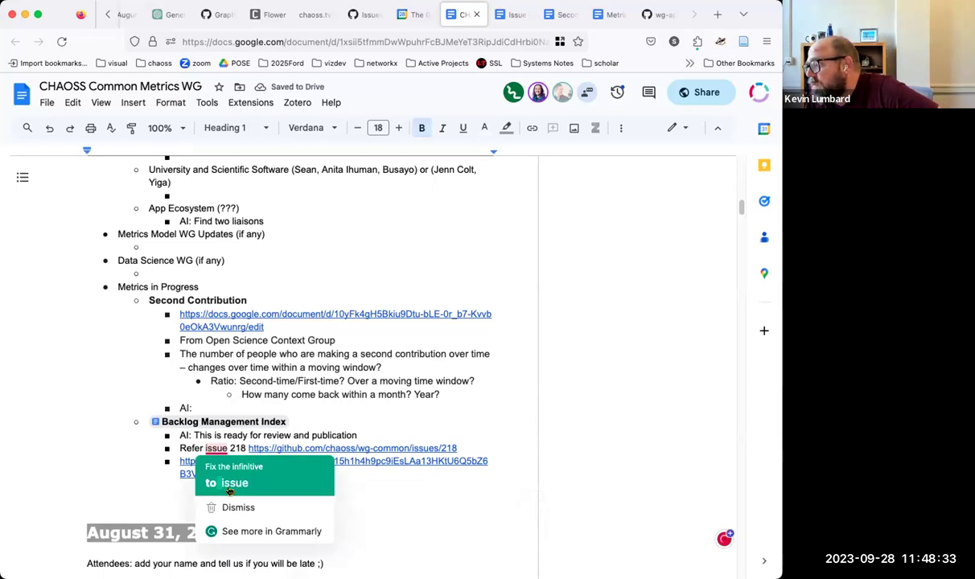
left_click(281, 427)
left_click(349, 408)
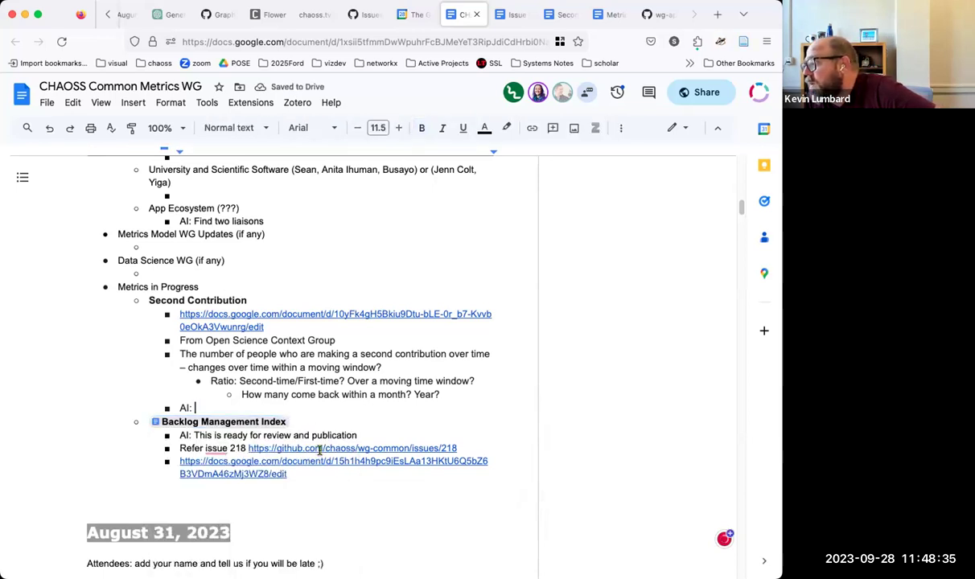
left_click(193, 436)
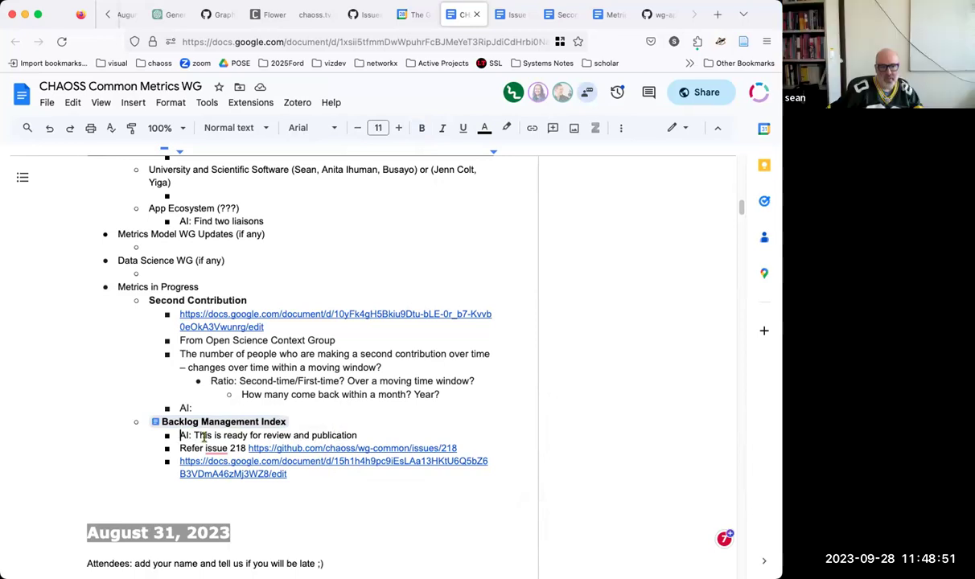
key("Left")
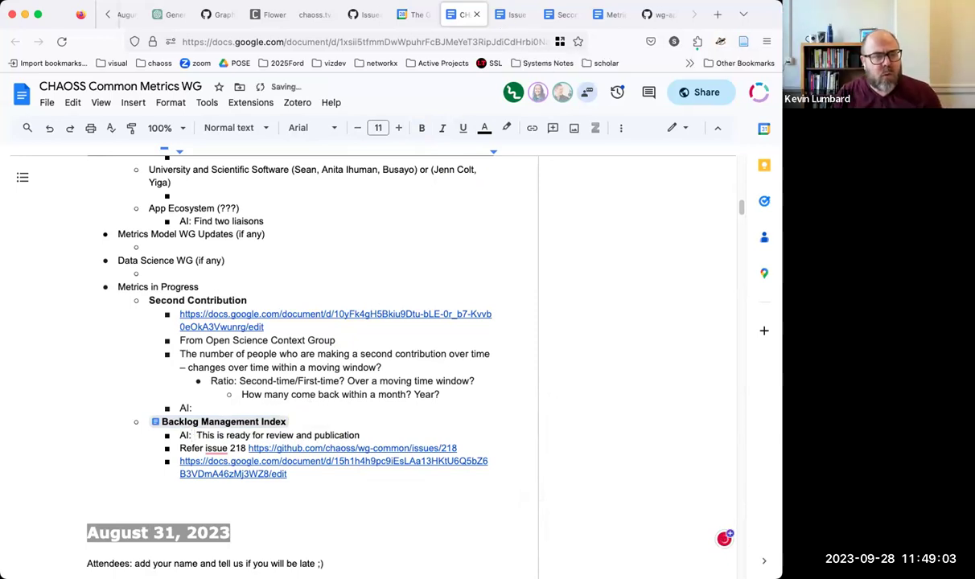
key("BackSpace")
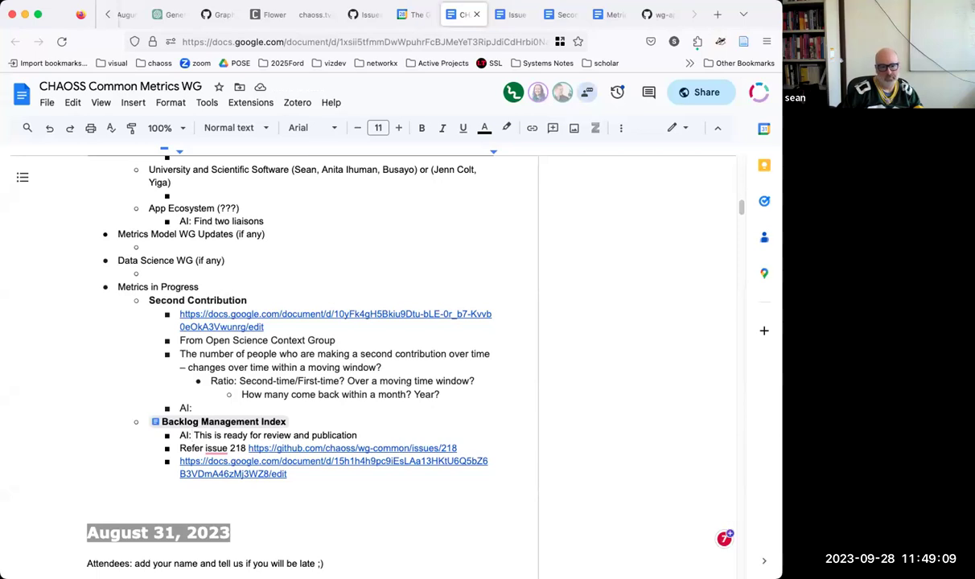
Step: Reword the action item to say a colleague will refine the test for publication at the next meeting
left_click(194, 435)
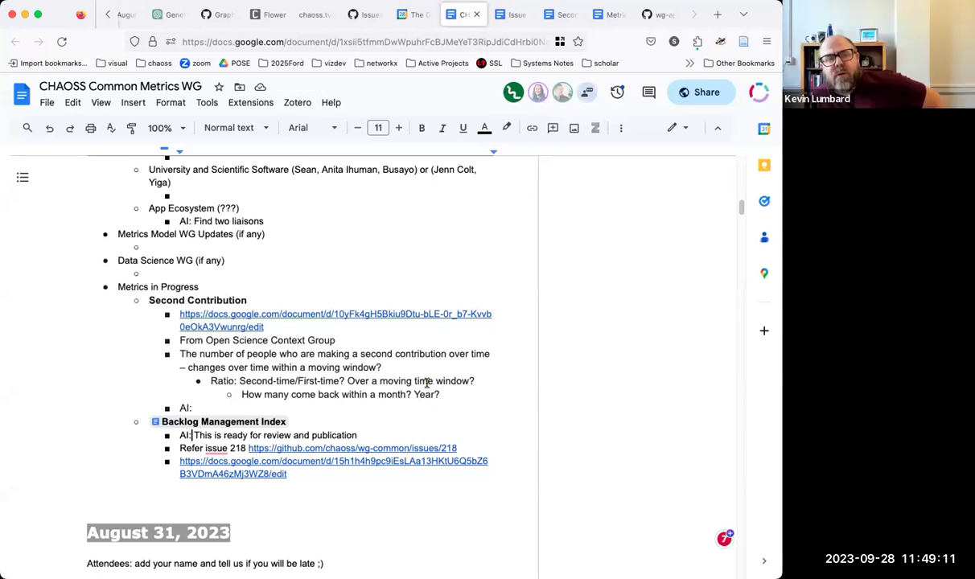
left_click(364, 433, "shift")
key("BackSpace")
type("K")
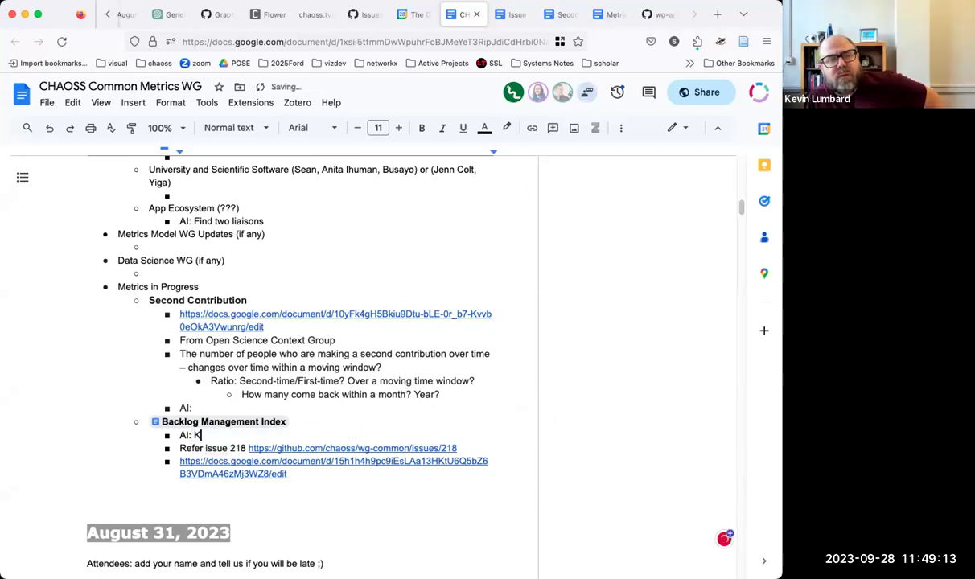
type("evin is going to r")
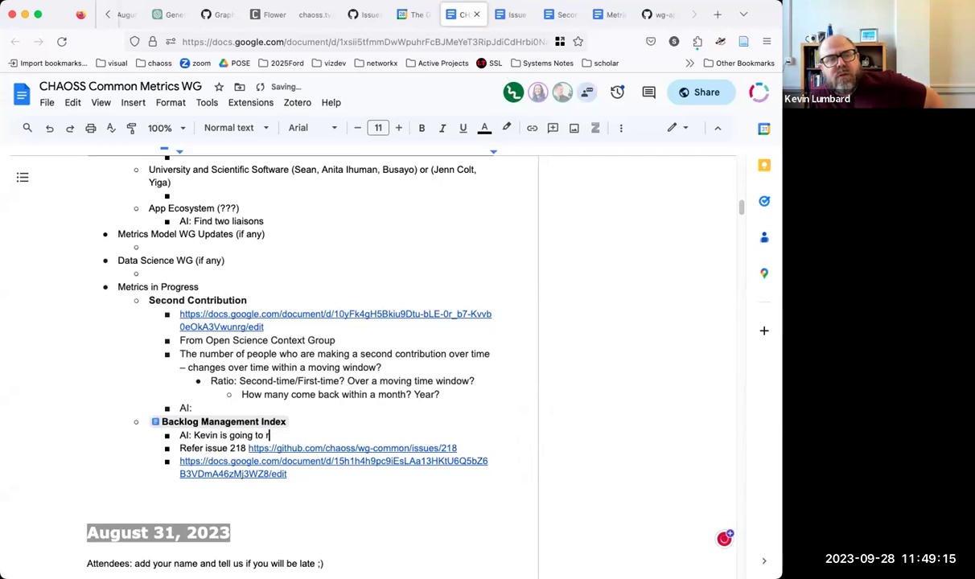
type("efine the tes")
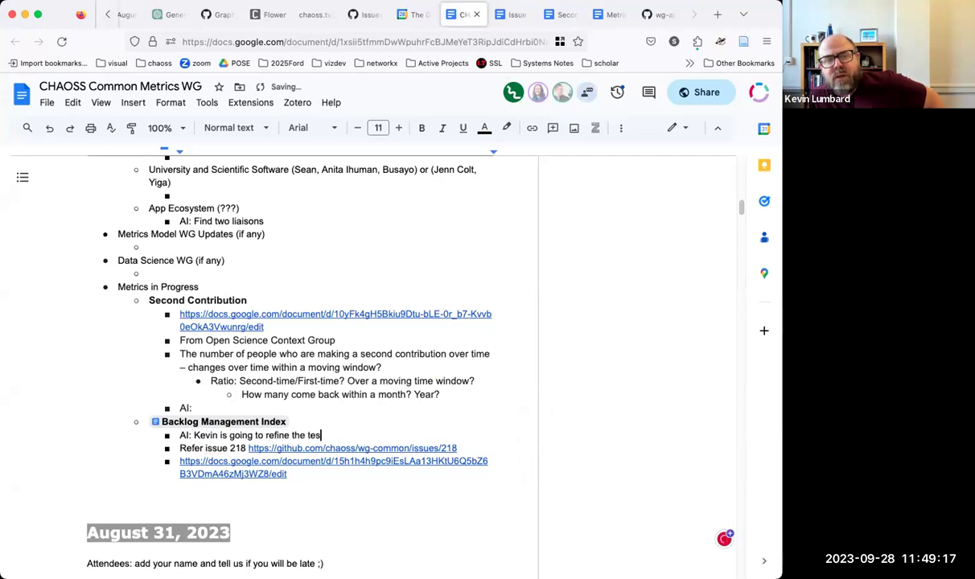
key("BackSpace")
type("xt fo")
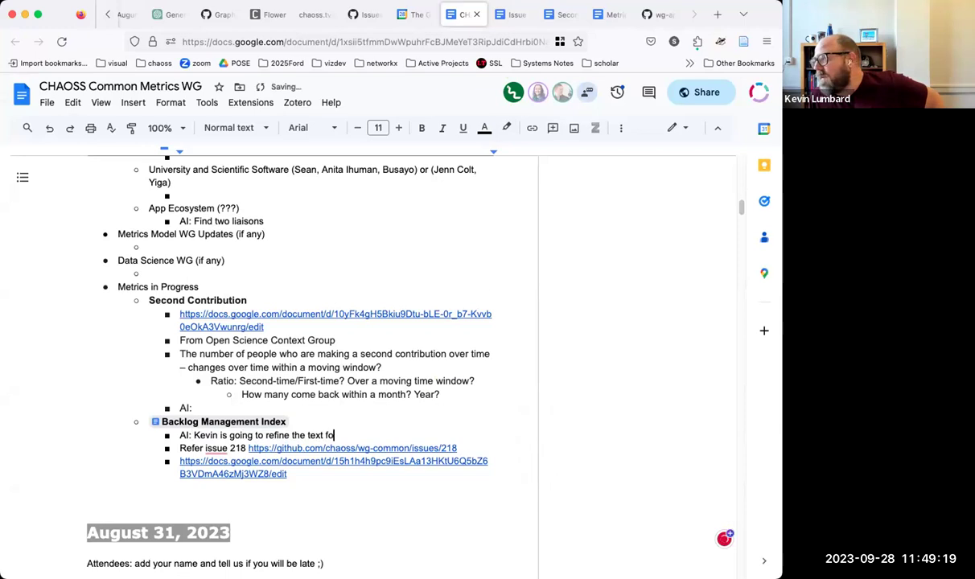
type("r publication at the next meeting")
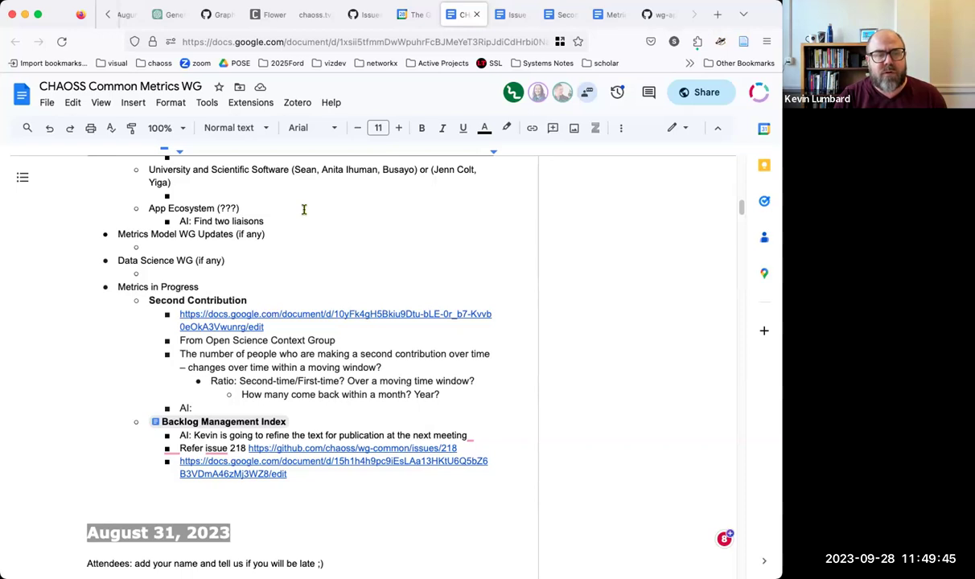
Step: Copy the August 31 Metrics in Progress section down to the Backlog Management Index links
scroll(304, 209, "up", 3)
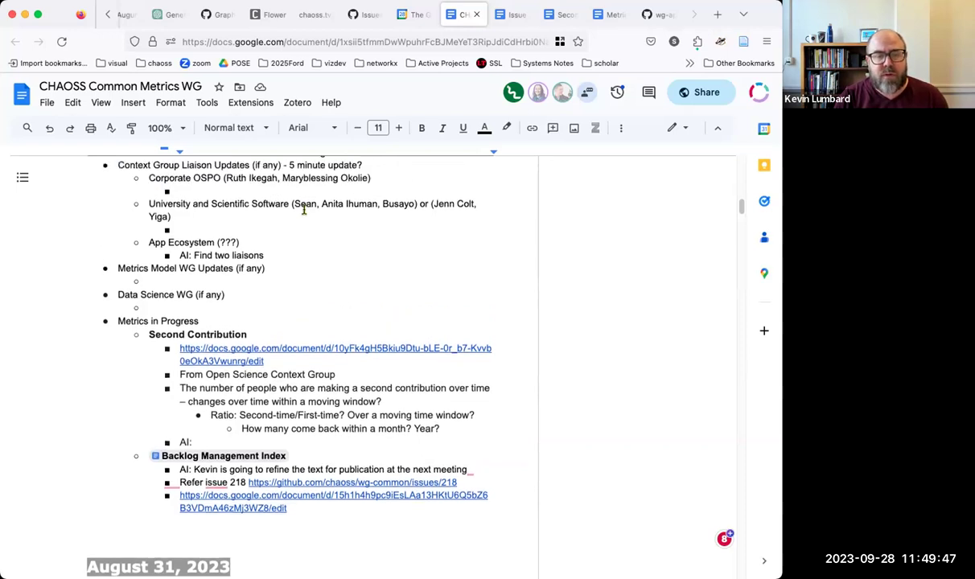
scroll(322, 347, "down", 3)
left_click_drag(287, 464, 118, 276)
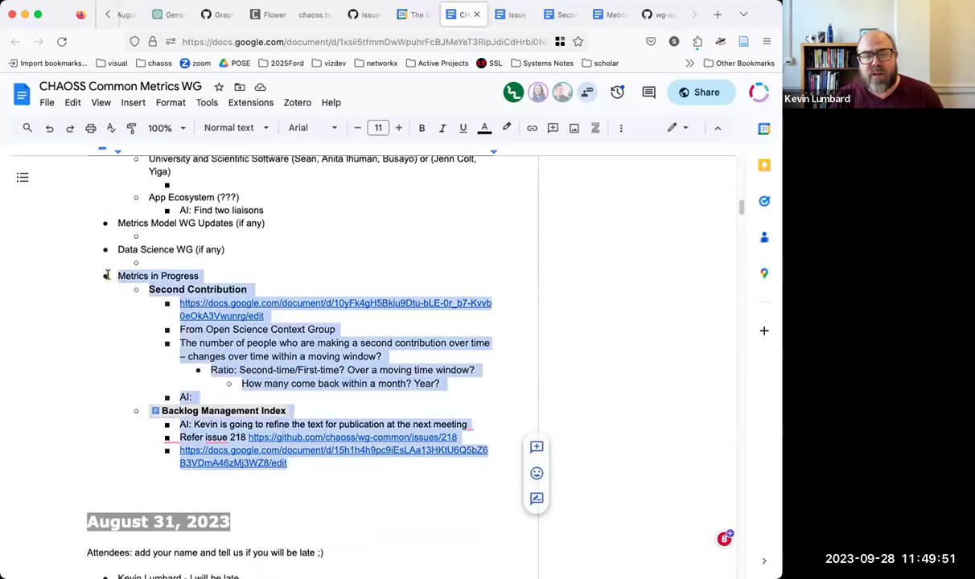
right_click(155, 282)
left_click(181, 293)
Step: Review the September 14 agenda and go to the empty 'AI:' line under Second Contribution
scroll(244, 289, "down", 7)
scroll(243, 288, "up", 2)
scroll(244, 288, "up", 10)
scroll(244, 288, "down", 3)
scroll(244, 289, "down", 6)
scroll(244, 288, "up", 10)
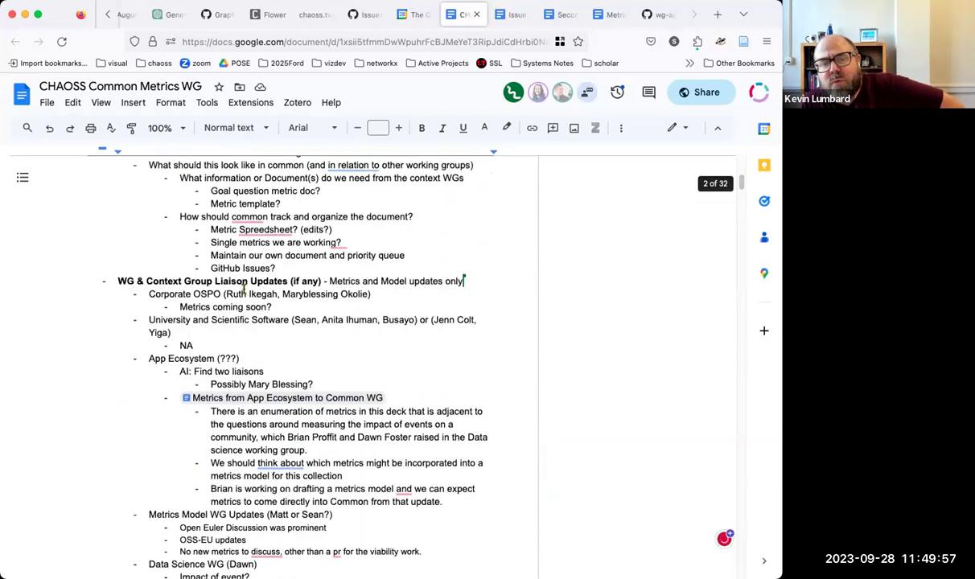
scroll(244, 289, "down", 6)
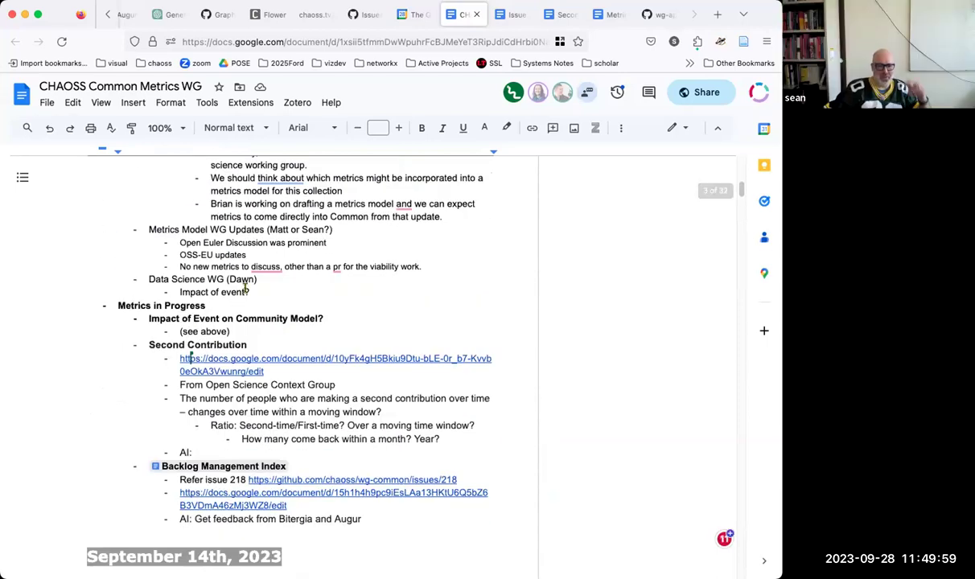
scroll(245, 288, "up", 15)
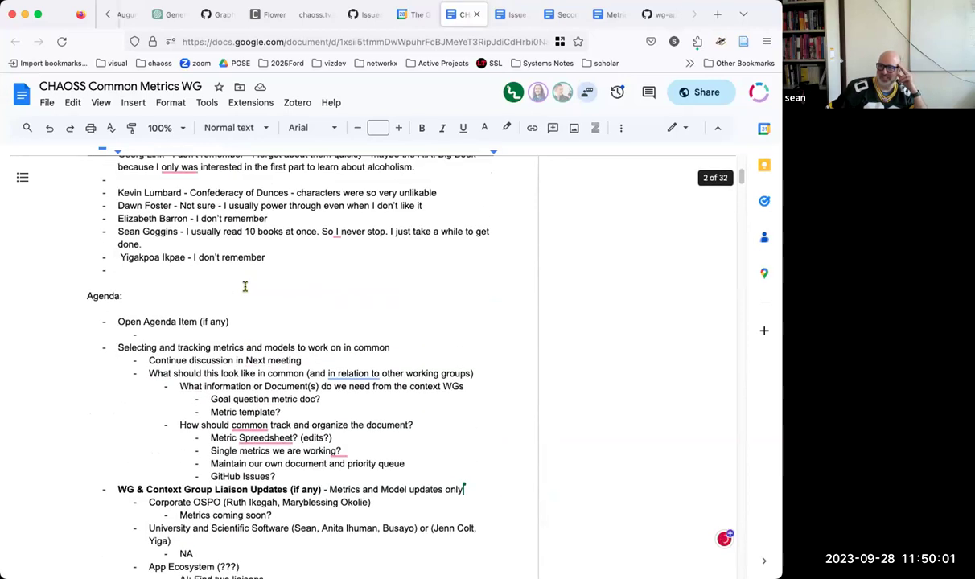
scroll(245, 287, "down", 9)
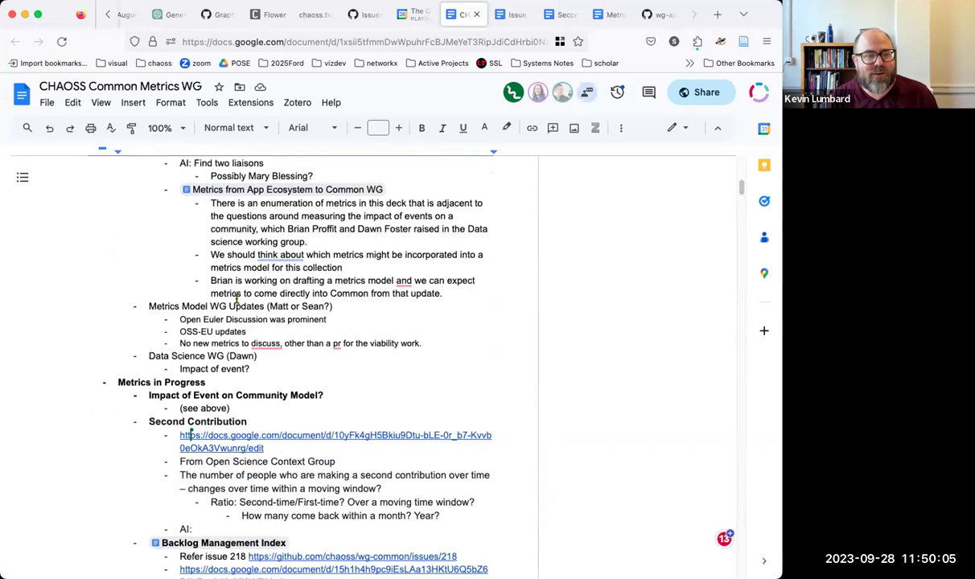
scroll(280, 345, "down", 2)
left_click(257, 430)
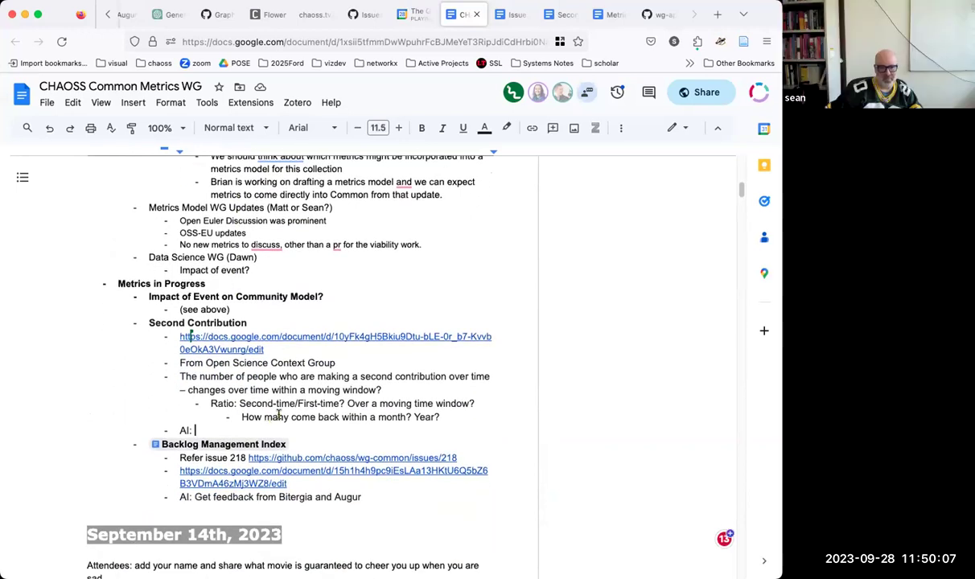
scroll(279, 415, "down", 15)
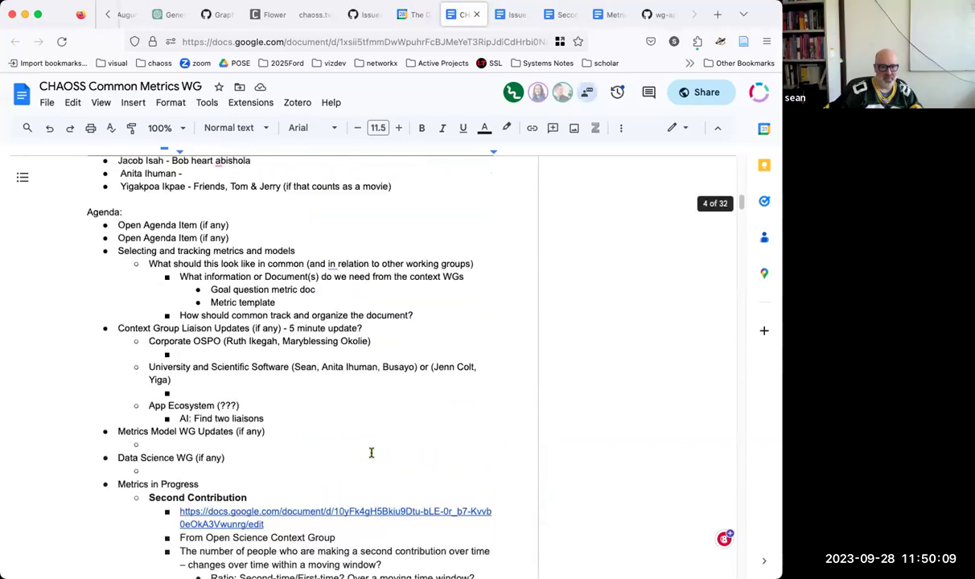
Step: Move the refine-for-publication action item onto the September 14 'AI:' line, then select that section for copying
triple_click(232, 347)
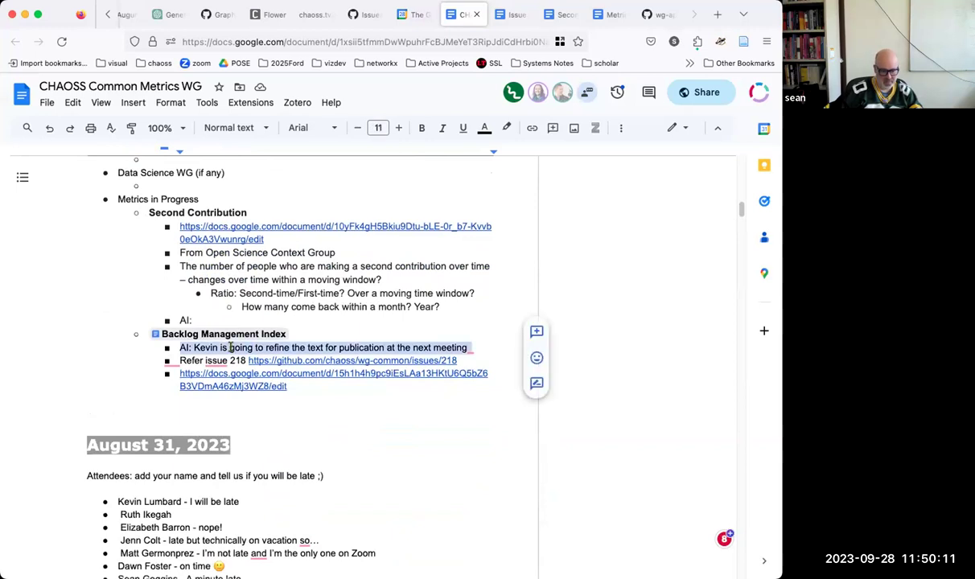
key("BackSpace")
scroll(218, 363, "up", 15)
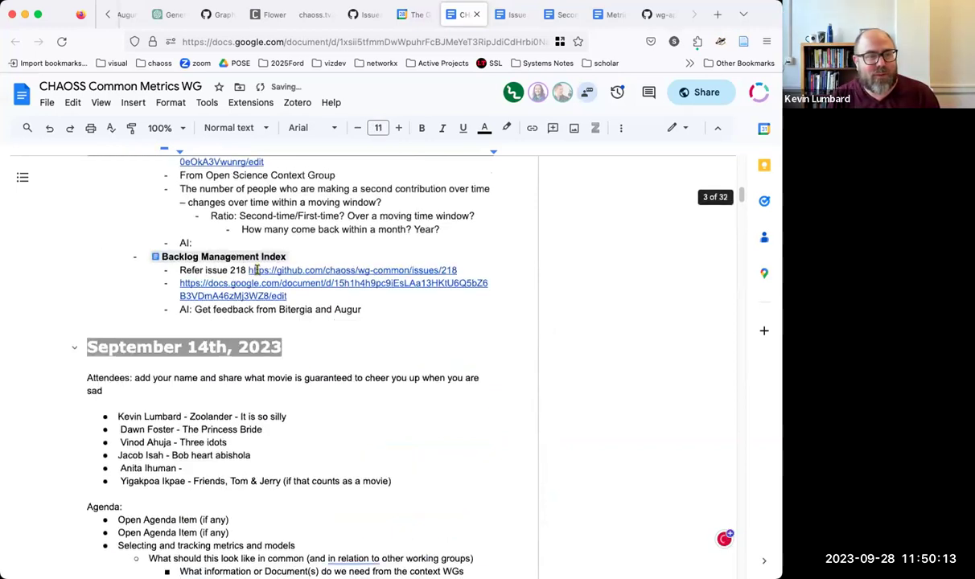
left_click(203, 364)
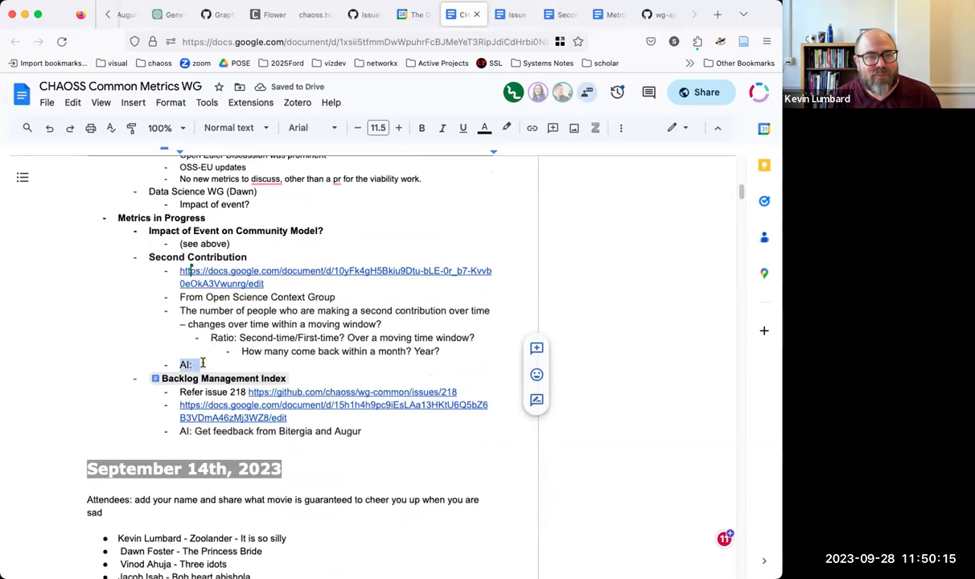
key("ctrl+v")
key("BackSpace")
key("BackSpace")
left_click_drag(362, 432, 105, 210)
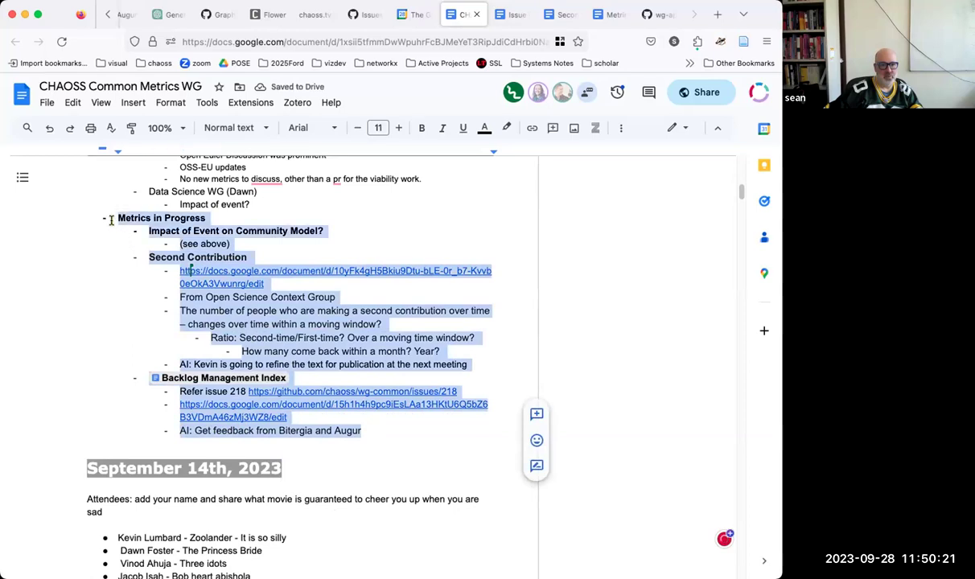
right_click(160, 220)
Step: Paste the Metrics in Progress section below the archive links at the top, with a blank line above
scroll(235, 262, "up", 15)
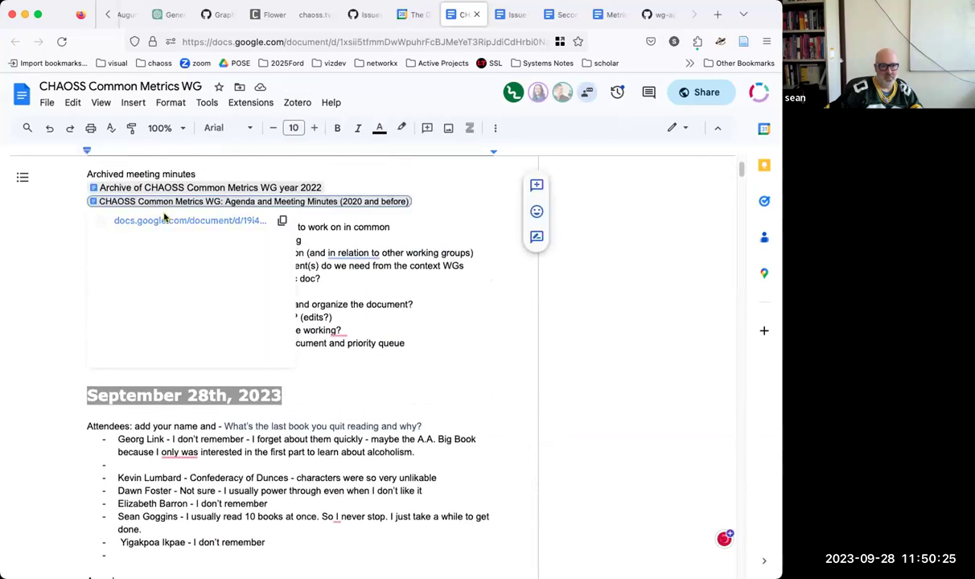
left_click(303, 240)
scroll(296, 226, "down", 1)
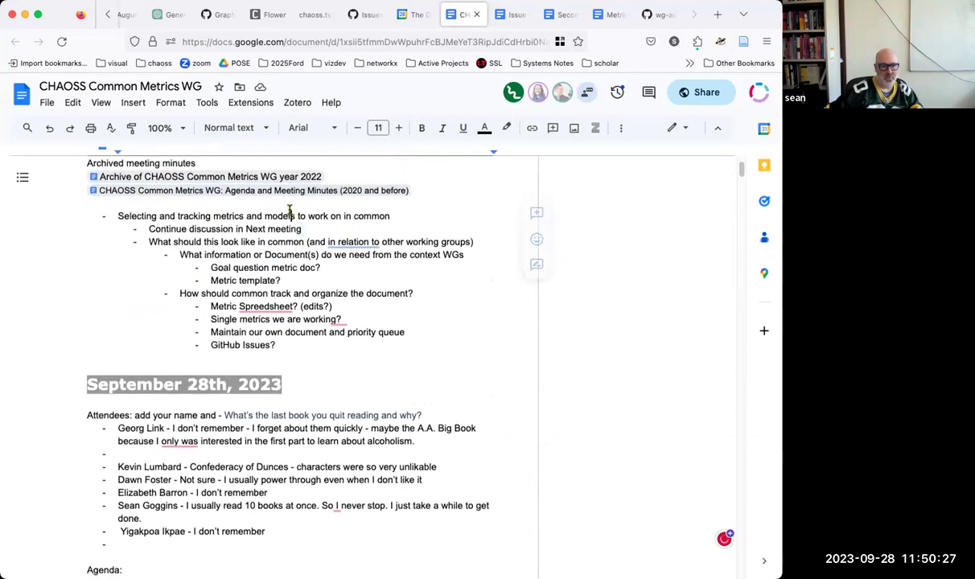
left_click(283, 203)
key("Return")
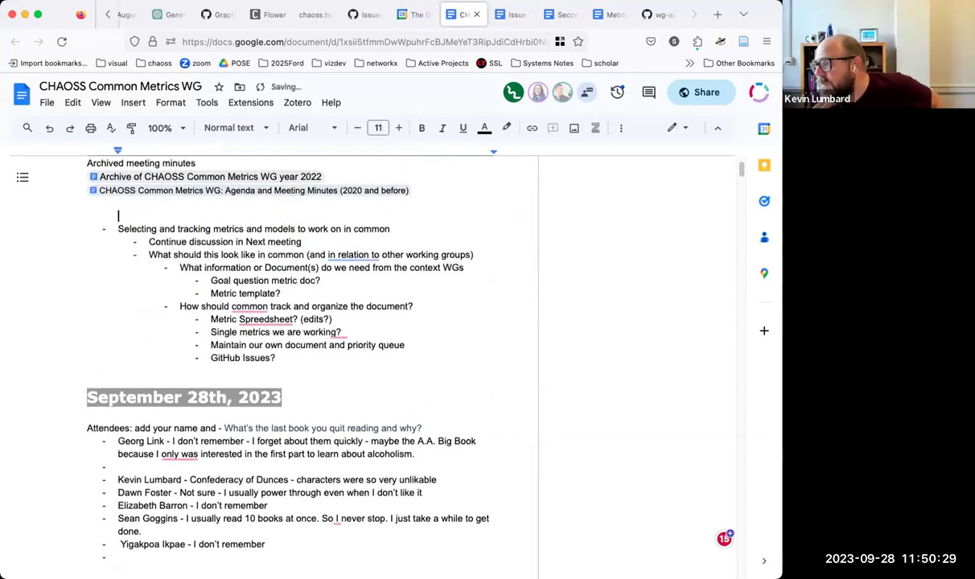
key("super+v")
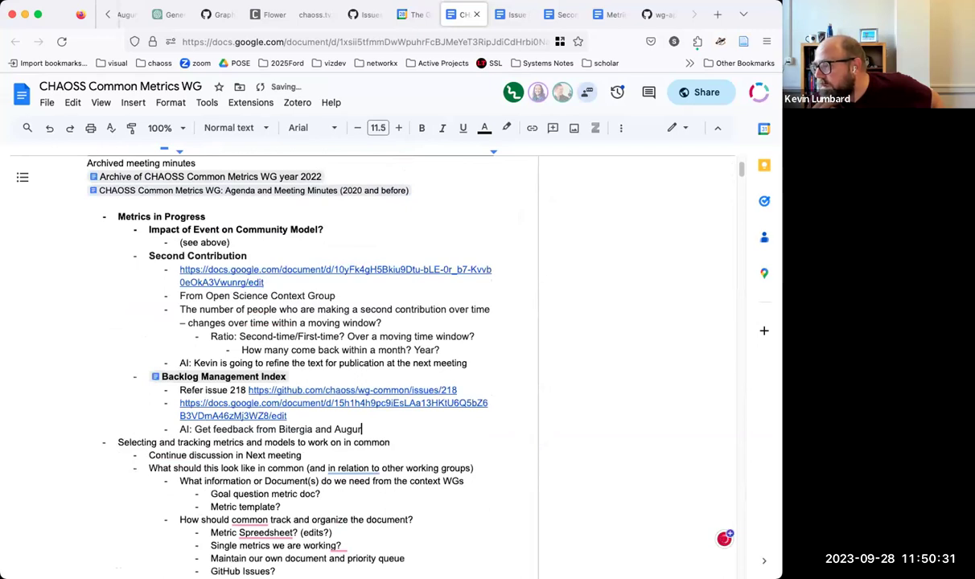
left_click(206, 201)
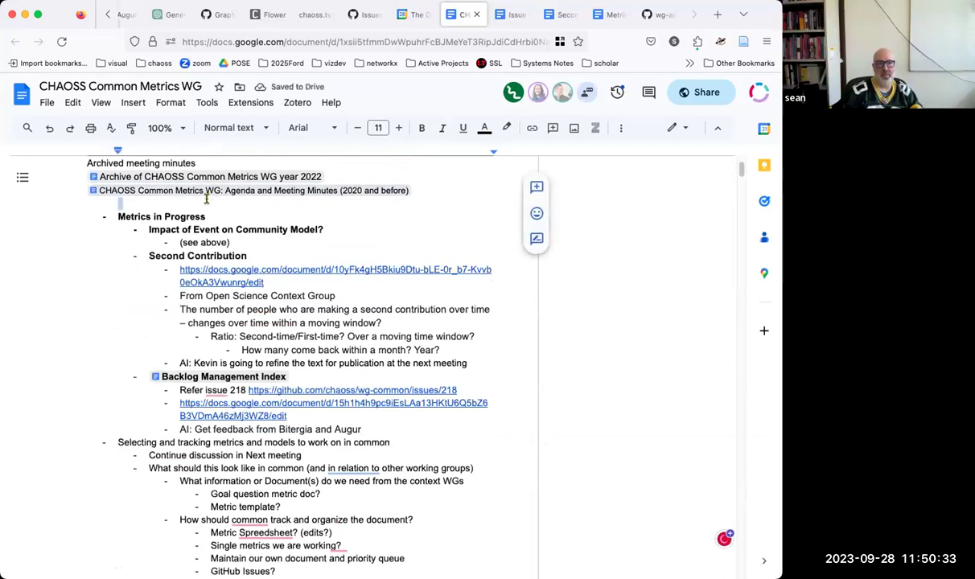
key("Return")
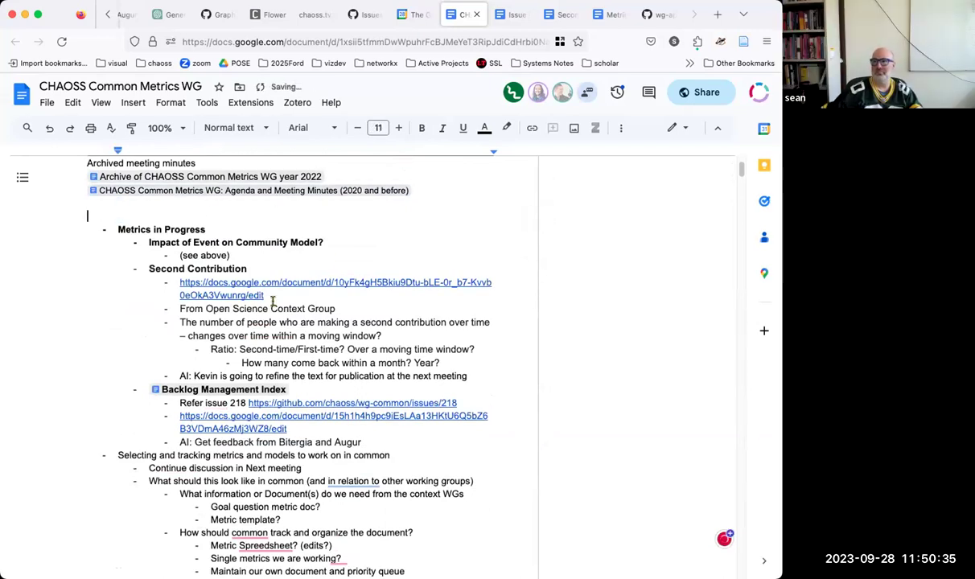